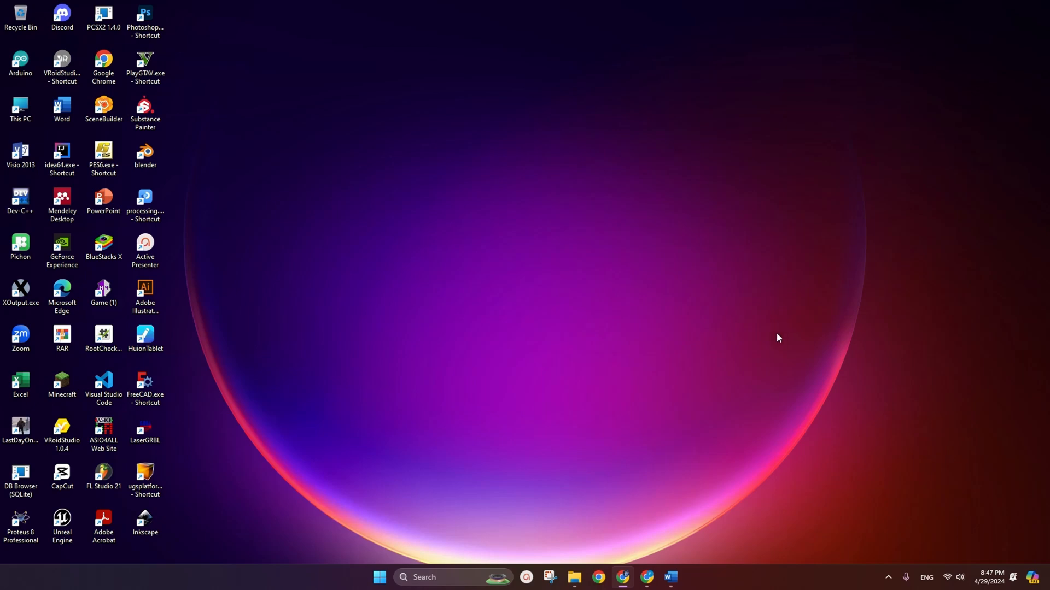
# Step: Switch to the blank document open in Word
pyautogui.click(671, 577)
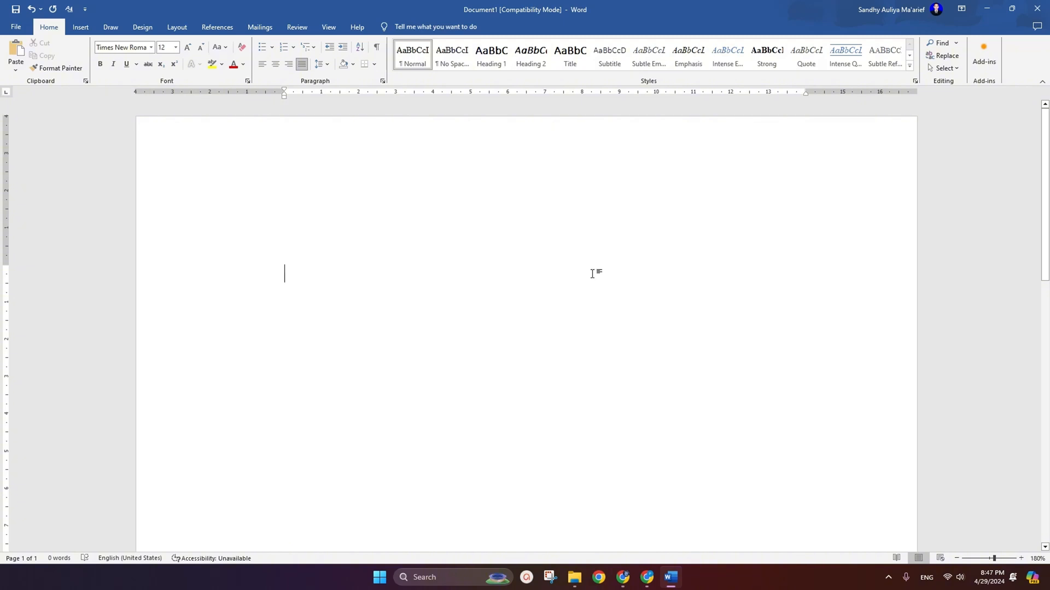
# Step: Bring up the Windows On-Screen Keyboard over the document and close it again
pyautogui.click(467, 577)
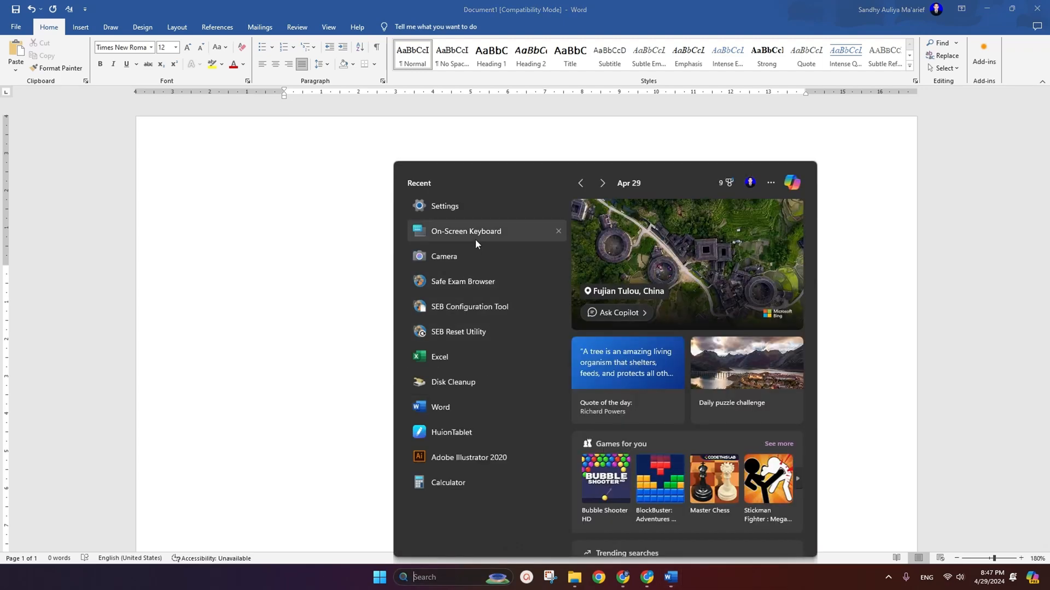
pyautogui.click(481, 233)
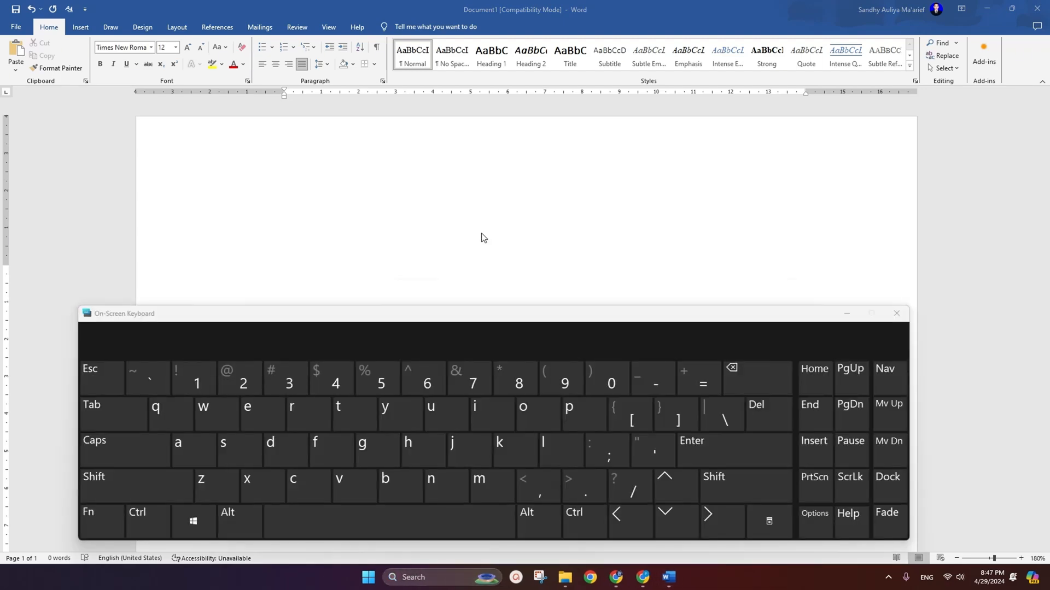
pyautogui.moveTo(456, 318); pyautogui.dragTo(482, 313)
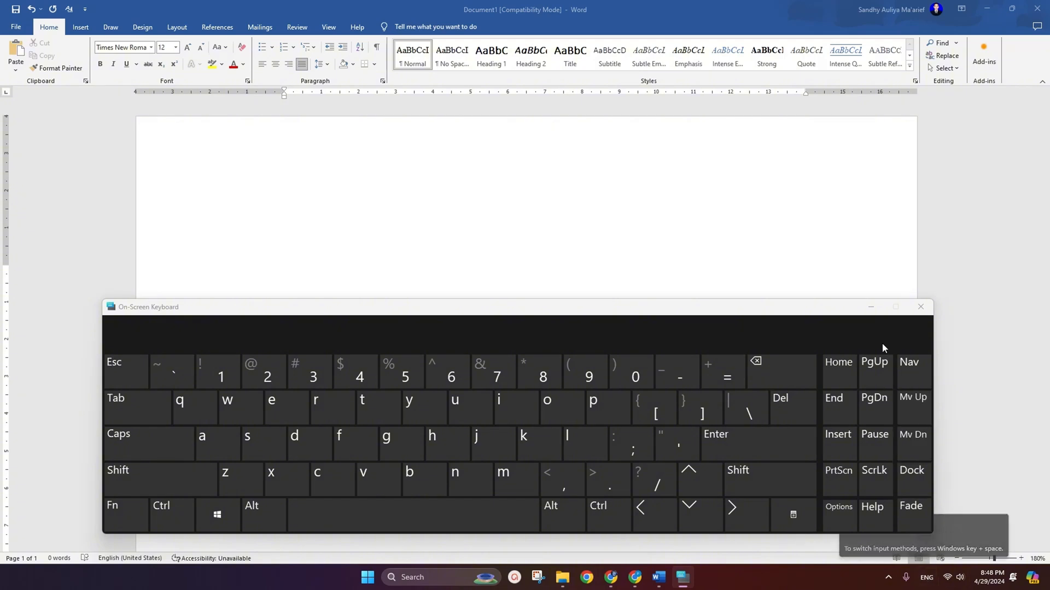
pyautogui.click(921, 309)
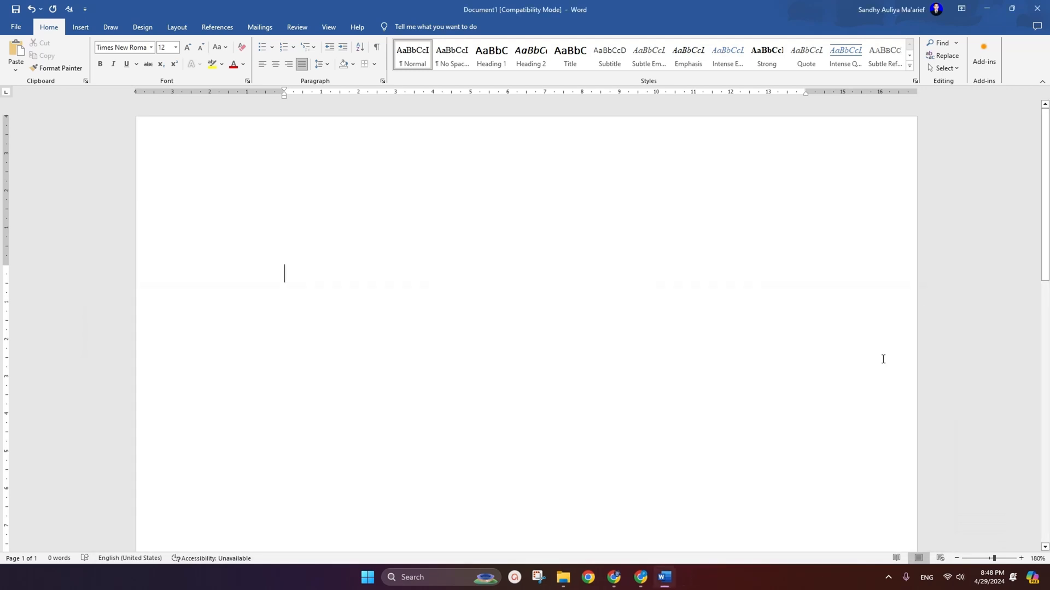
# Step: In the Windows language settings, choose Arabic (Qatar) as a language to install, then cancel the installation and return to the document
pyautogui.click(927, 578)
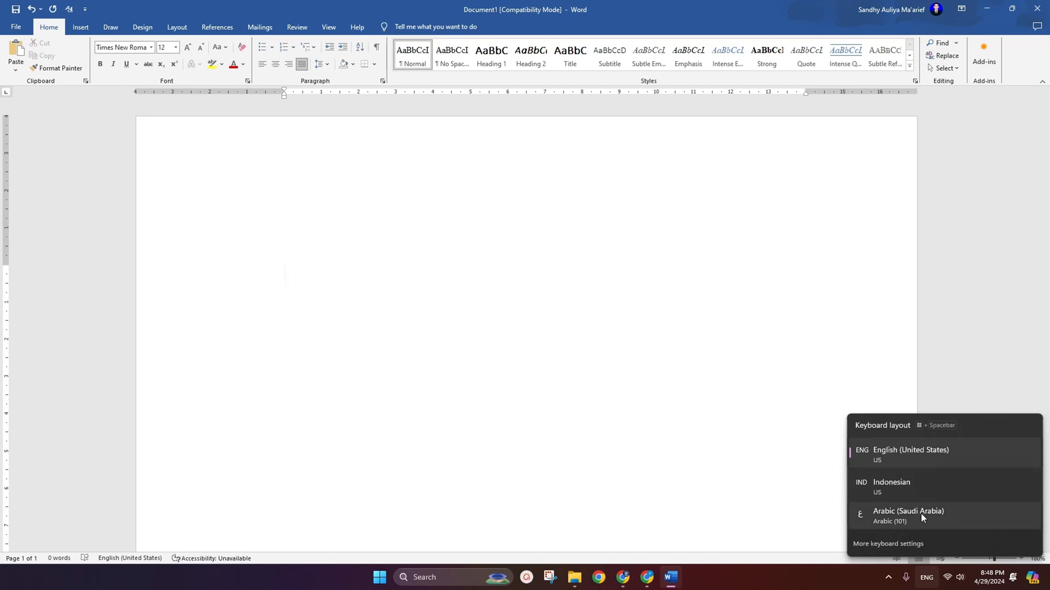
pyautogui.click(886, 546)
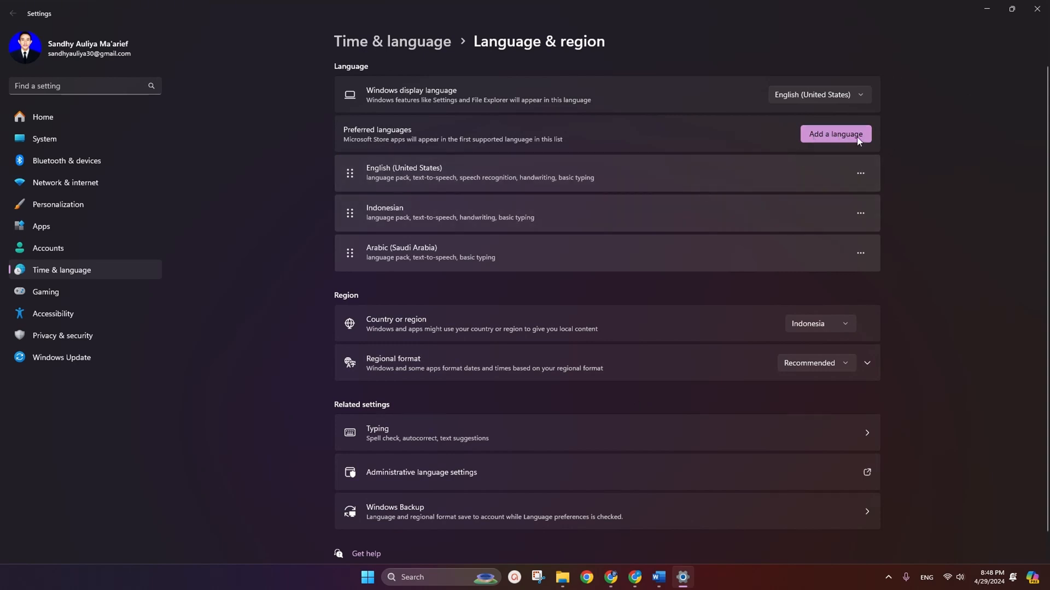
pyautogui.click(821, 135)
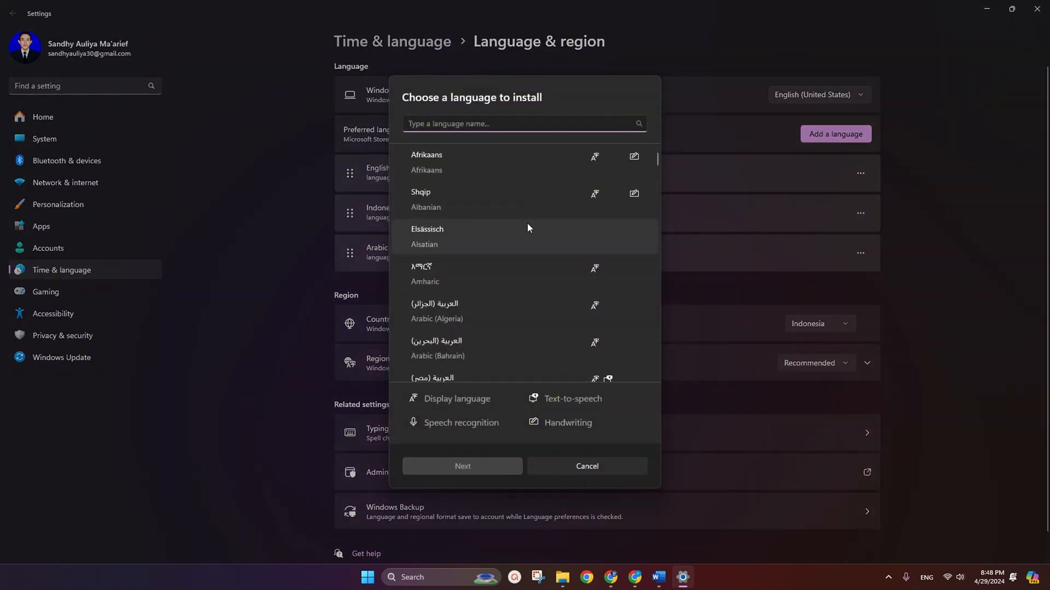
pyautogui.scroll(-3, 527, 225)
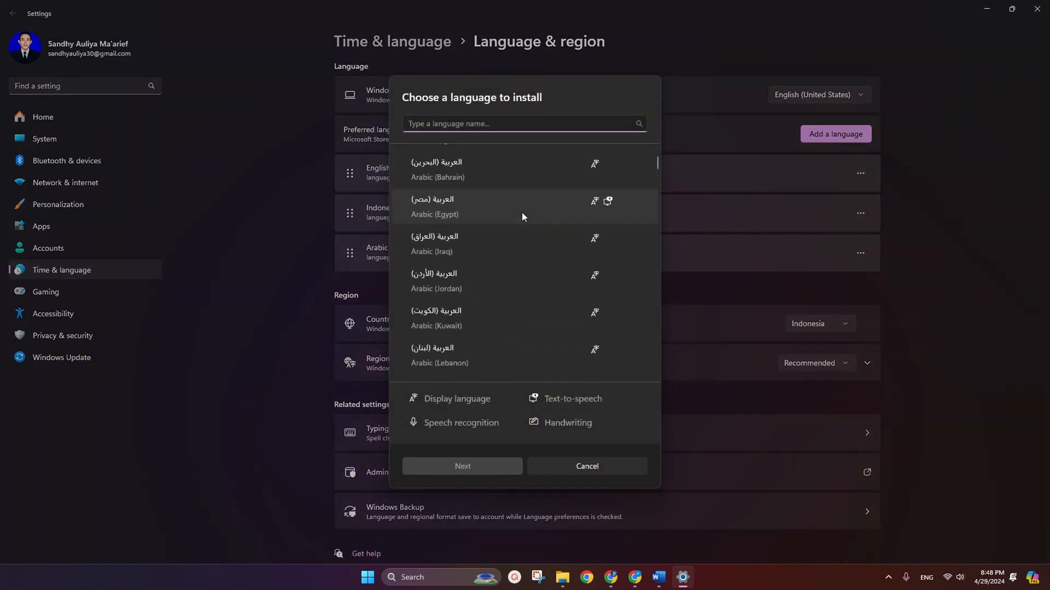
pyautogui.scroll(-4, 523, 214)
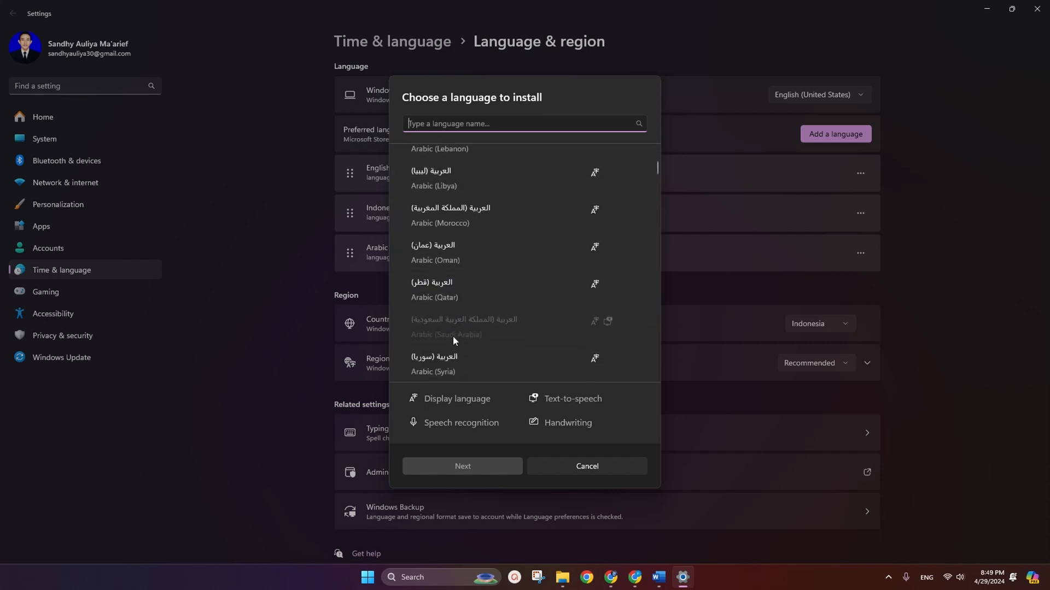
pyautogui.scroll(-1, 476, 331)
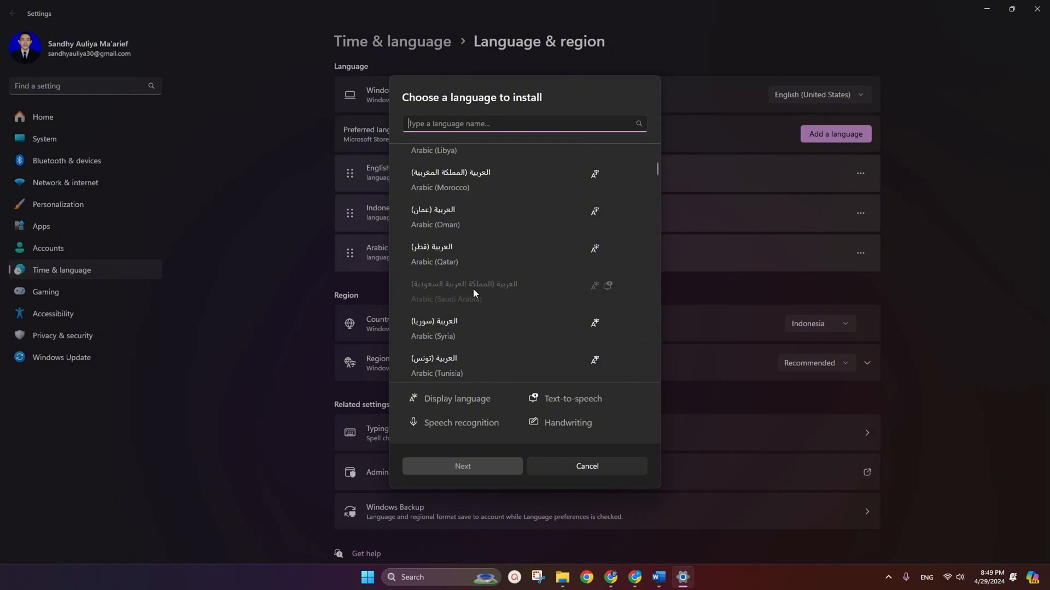
pyautogui.click(458, 256)
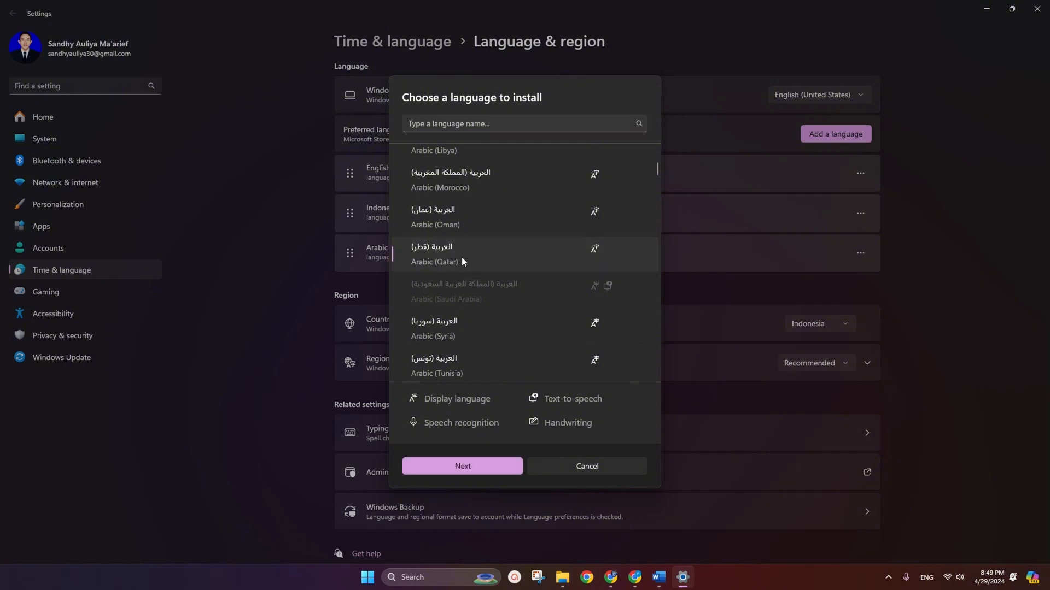
pyautogui.click(462, 468)
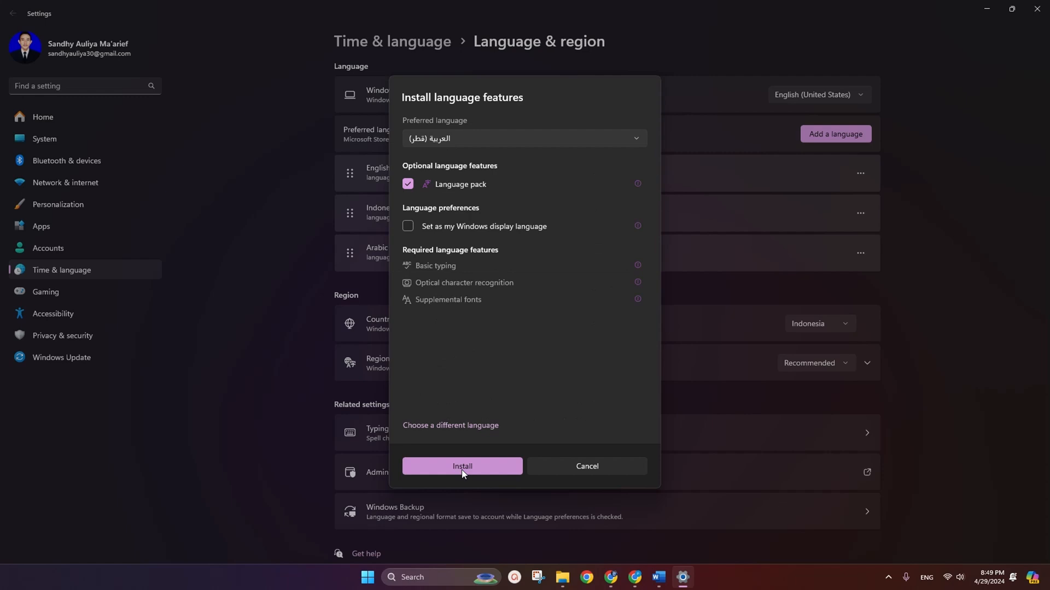
pyautogui.click(565, 467)
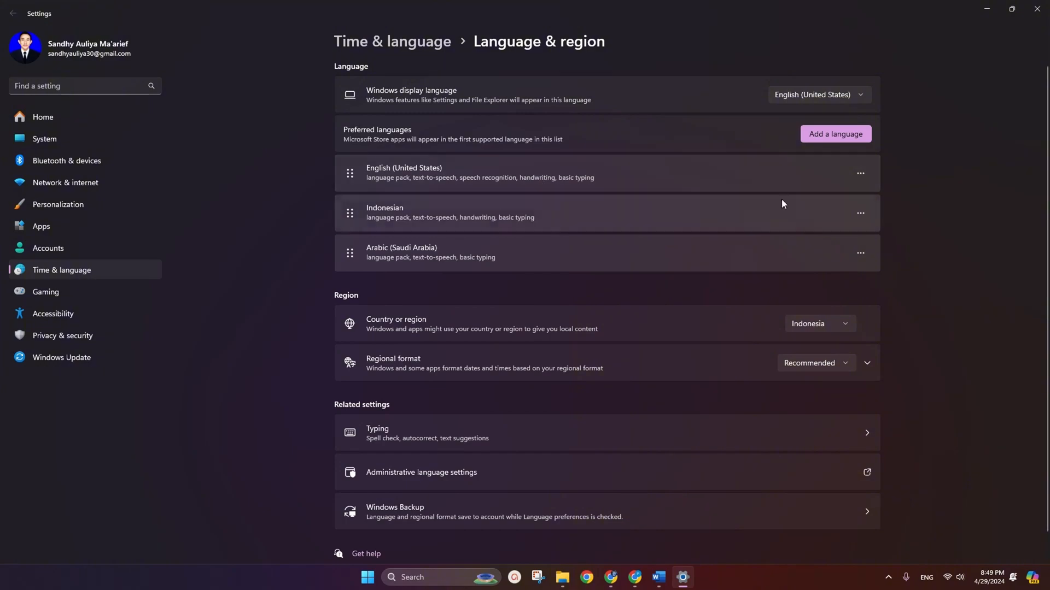
pyautogui.click(1037, 8)
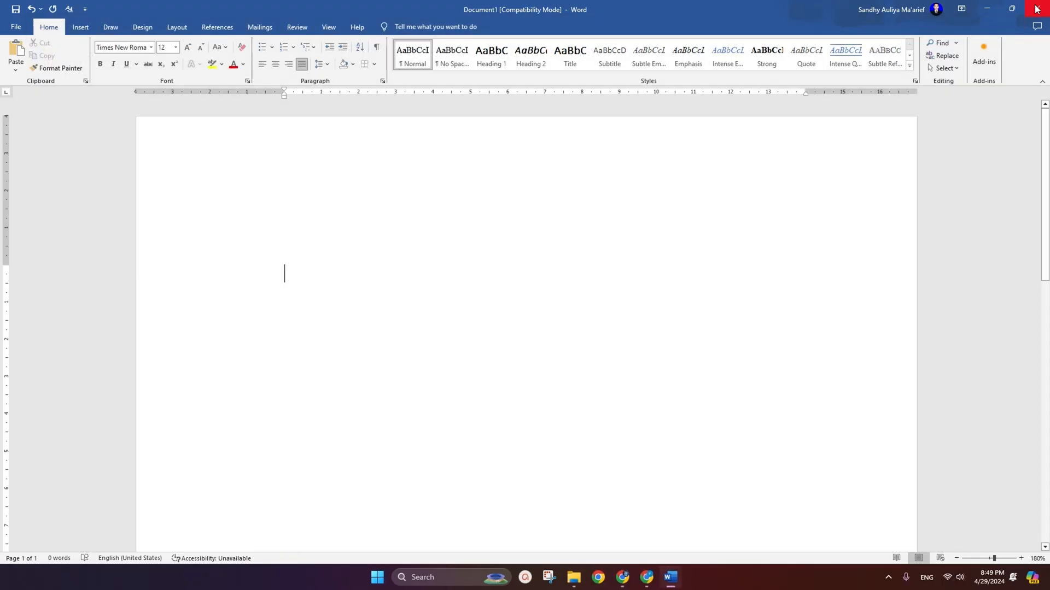
# Step: Open the On-Screen Keyboard below the document's first line and switch the keyboard layout to Arabic (Saudi Arabia)
pyautogui.click(453, 573)
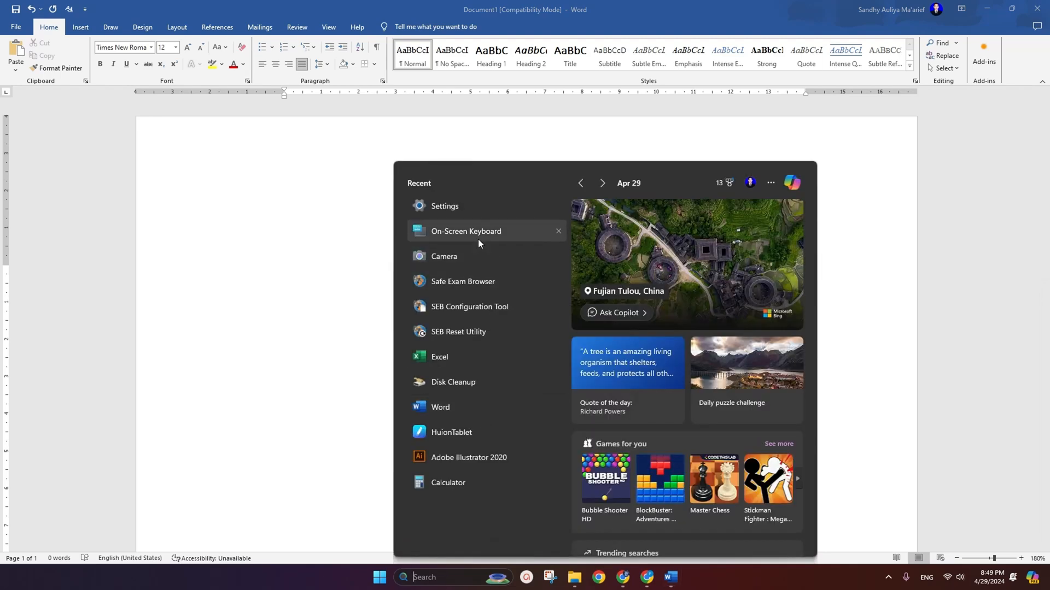
pyautogui.click(478, 239)
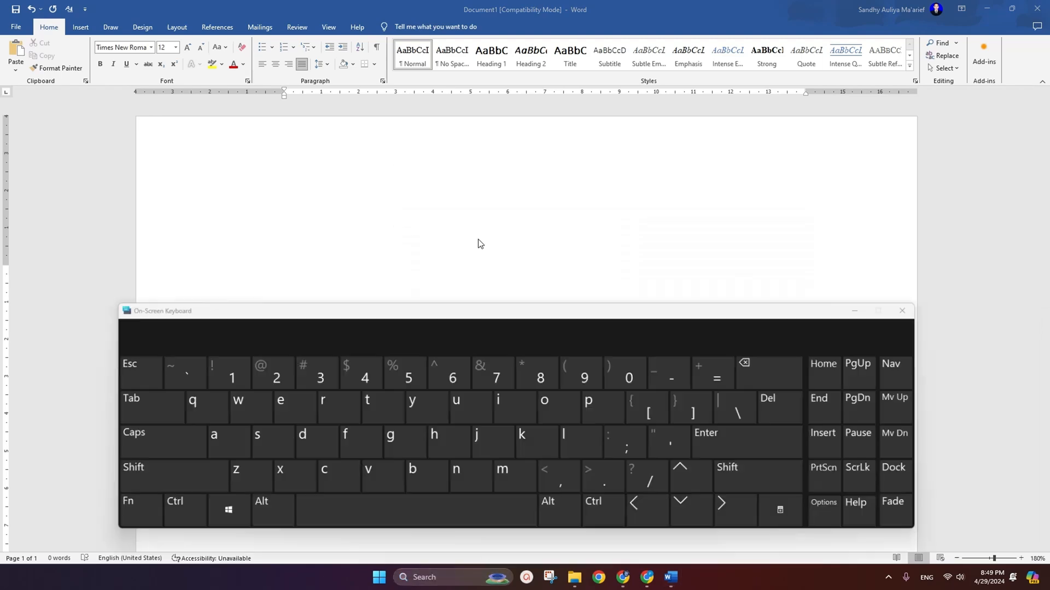
pyautogui.moveTo(441, 307); pyautogui.dragTo(444, 273)
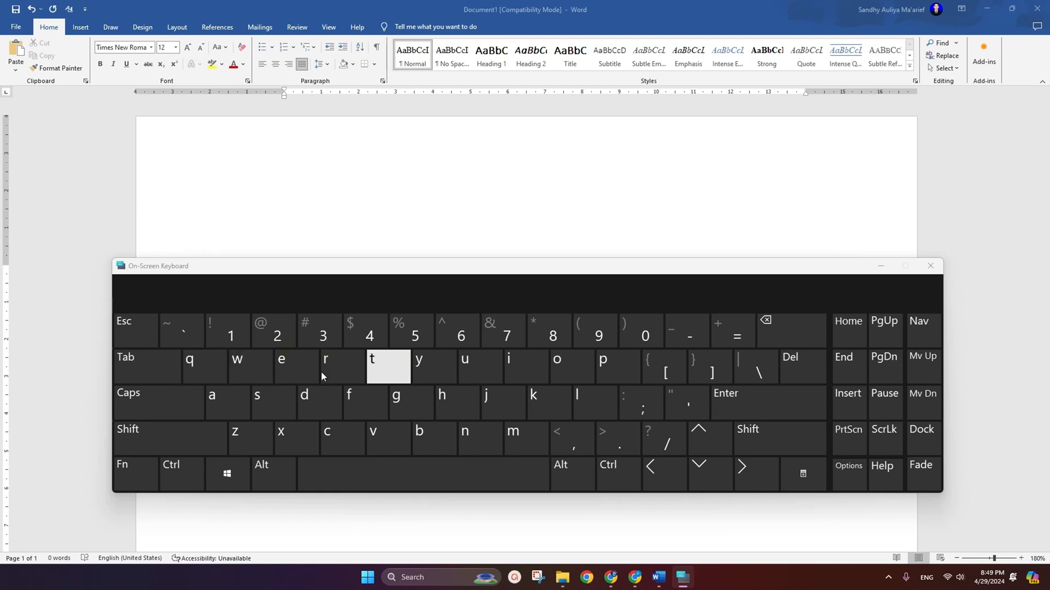
pyautogui.click(928, 578)
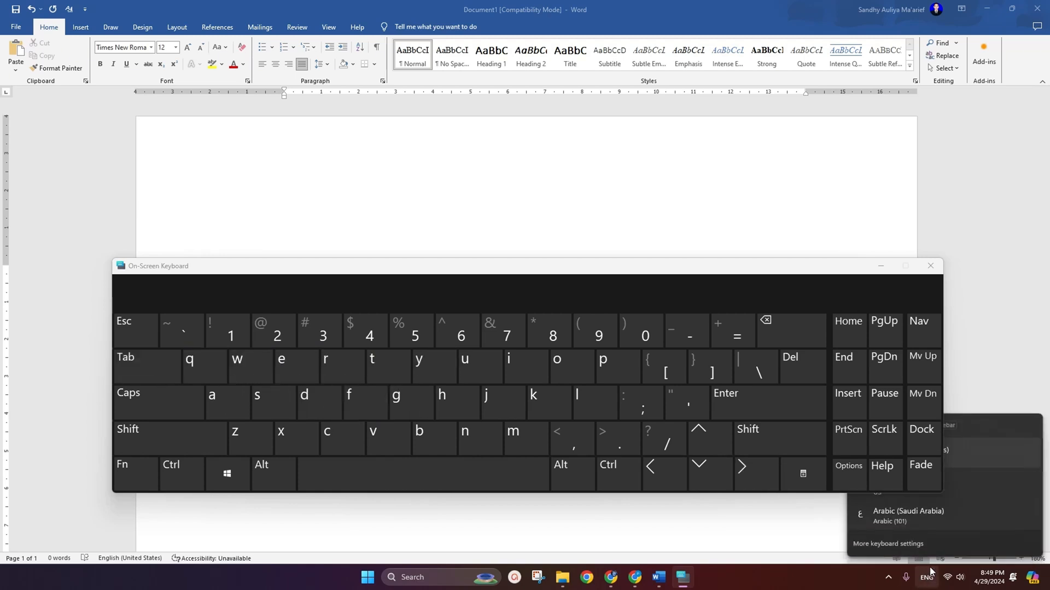
pyautogui.click(901, 520)
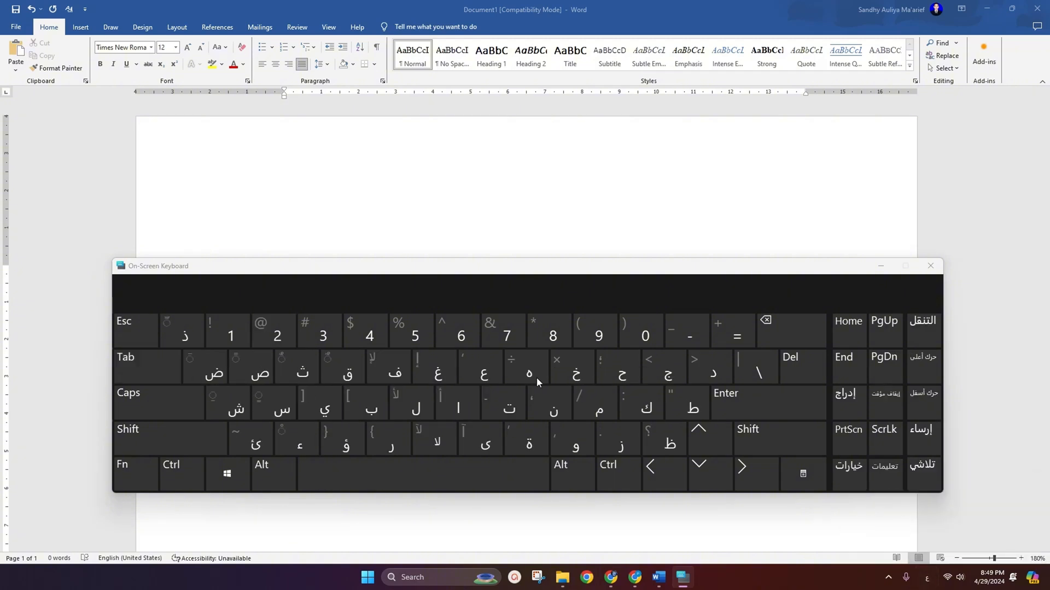
pyautogui.moveTo(520, 288); pyautogui.dragTo(525, 326)
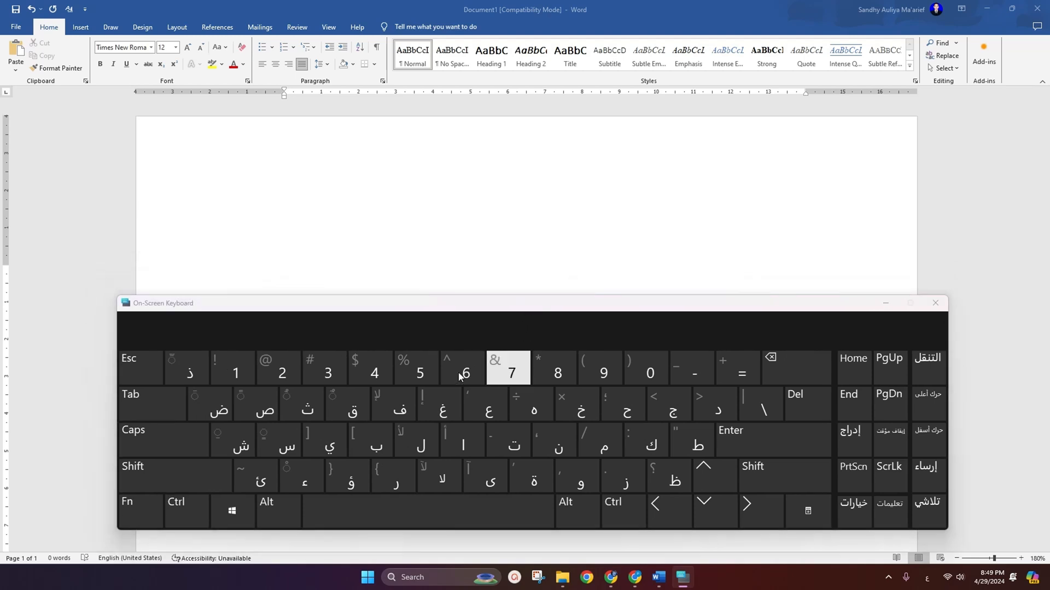
# Step: Right-align the empty first paragraph and enter the Arabic words بسم الله with the On-Screen Keyboard
pyautogui.click(304, 222)
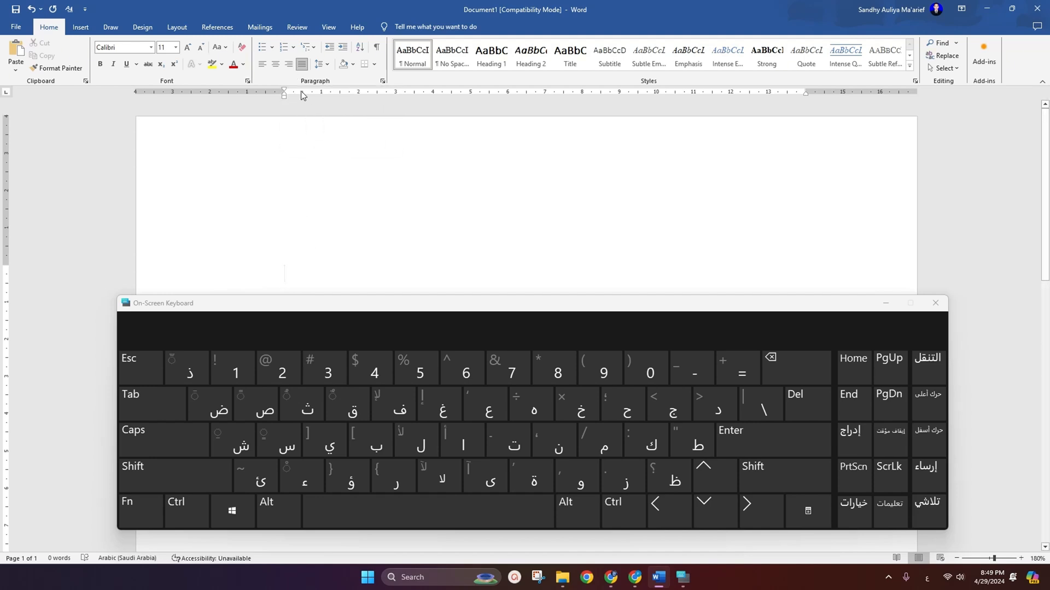
pyautogui.click(293, 66)
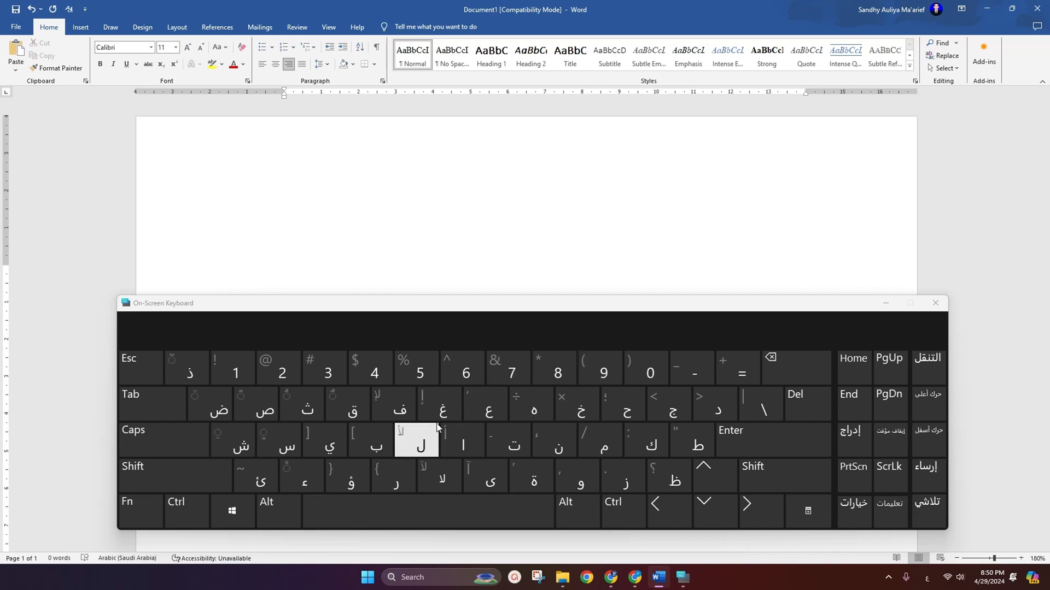
pyautogui.click(379, 446)
pyautogui.click(288, 449)
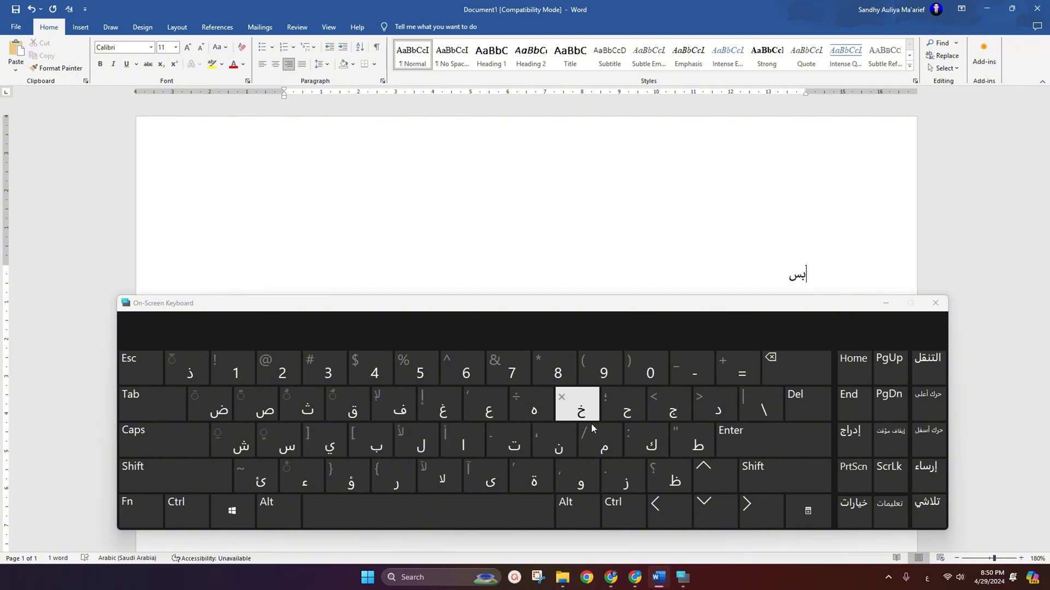
pyautogui.click(604, 451)
pyautogui.click(467, 503)
pyautogui.click(447, 448)
pyautogui.click(419, 444)
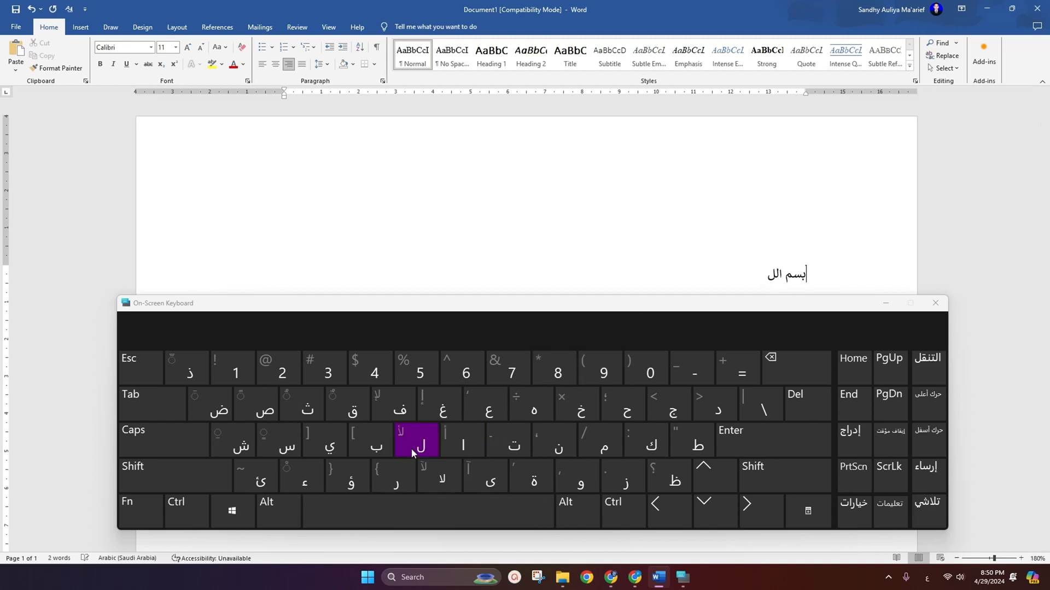
pyautogui.click(420, 444)
pyautogui.click(534, 408)
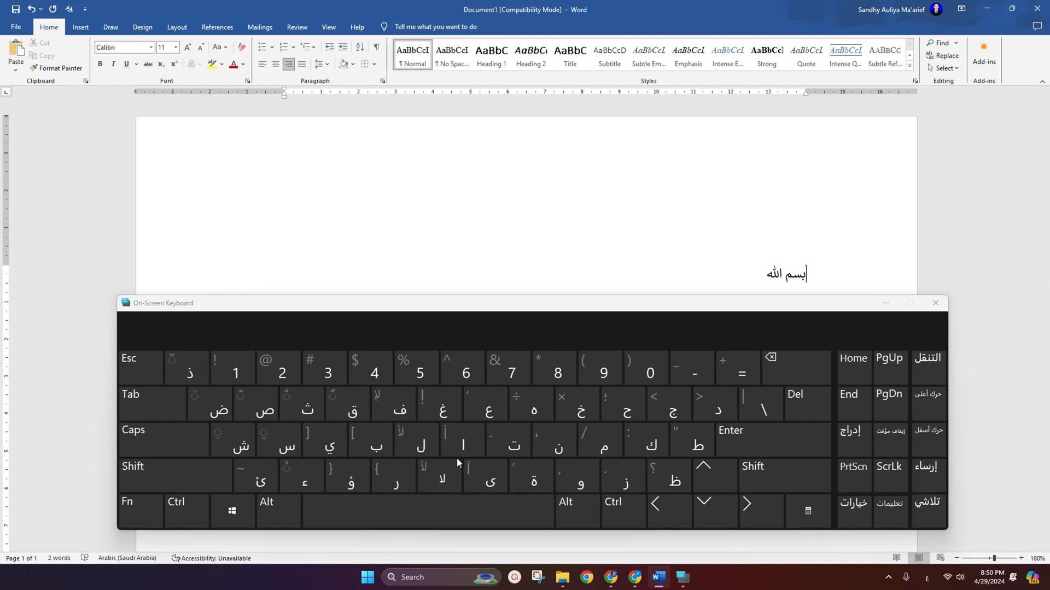
# Step: Add the word الرحمن after بسم الله, separated by a space
pyautogui.click(462, 444)
pyautogui.click(421, 444)
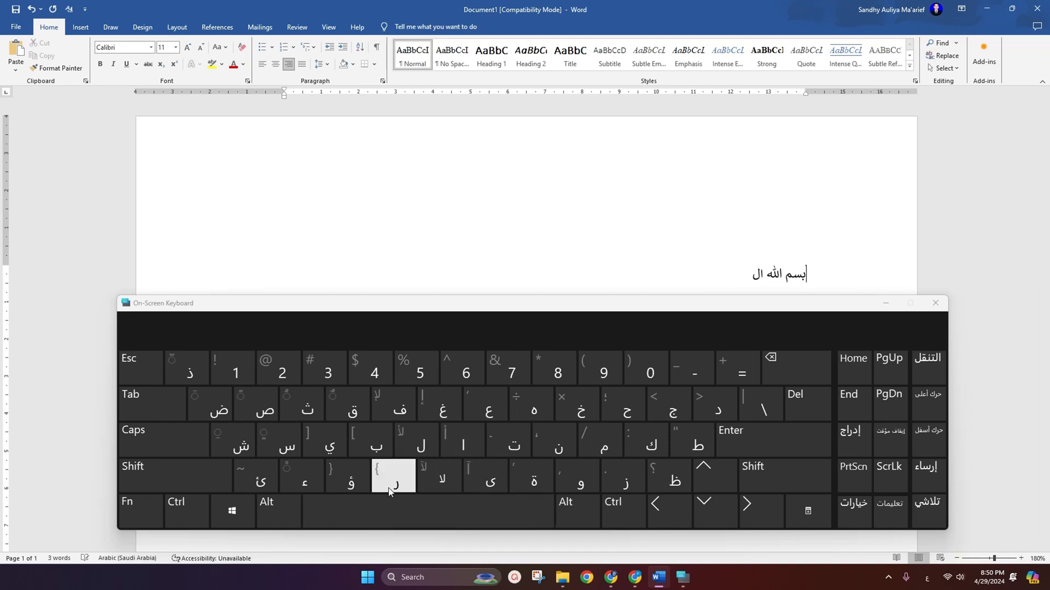
pyautogui.click(396, 480)
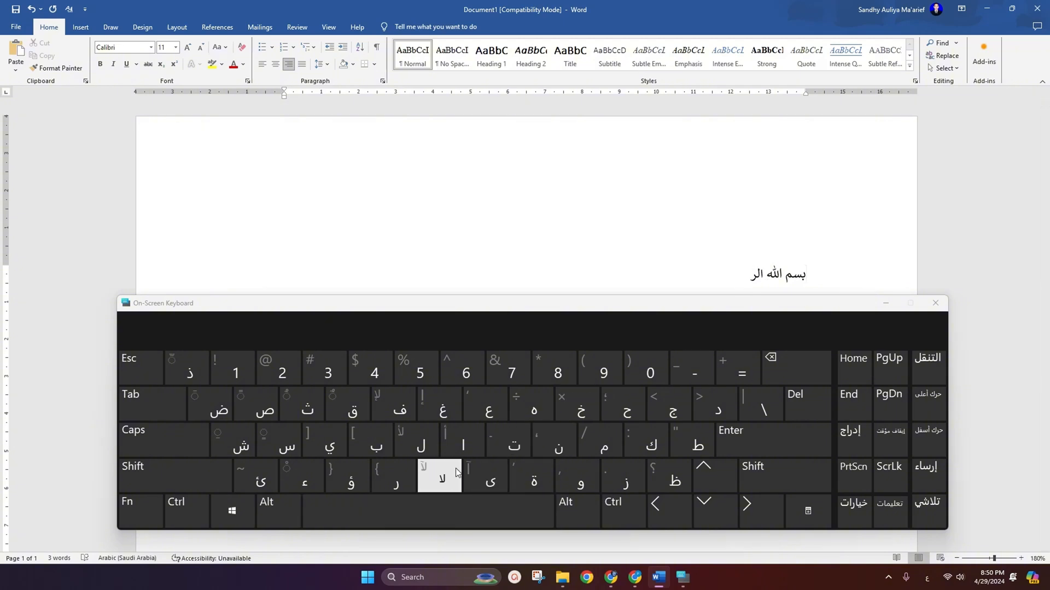
pyautogui.click(621, 411)
pyautogui.click(602, 442)
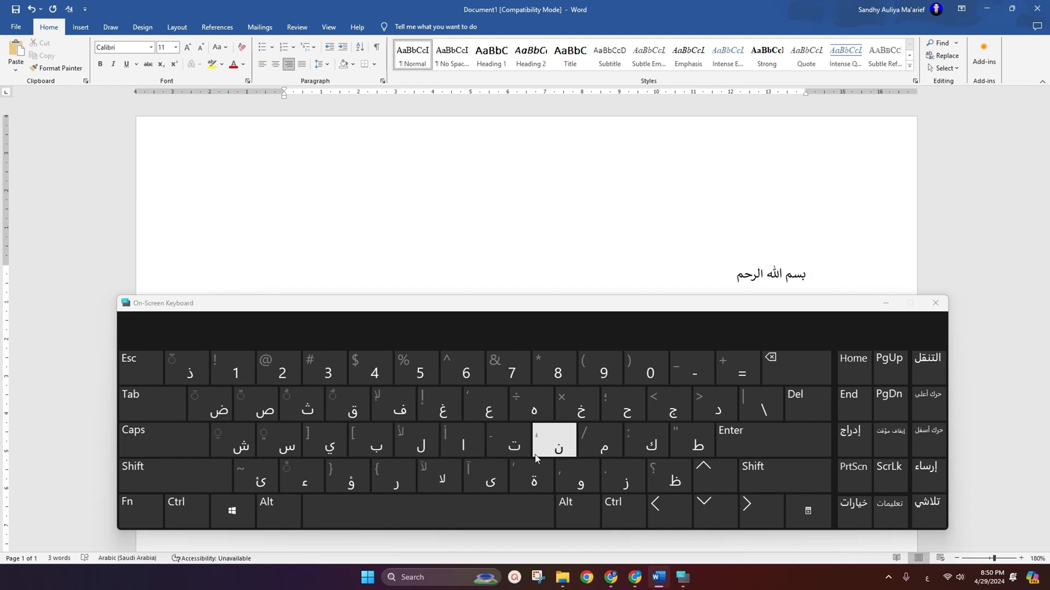
pyautogui.click(558, 442)
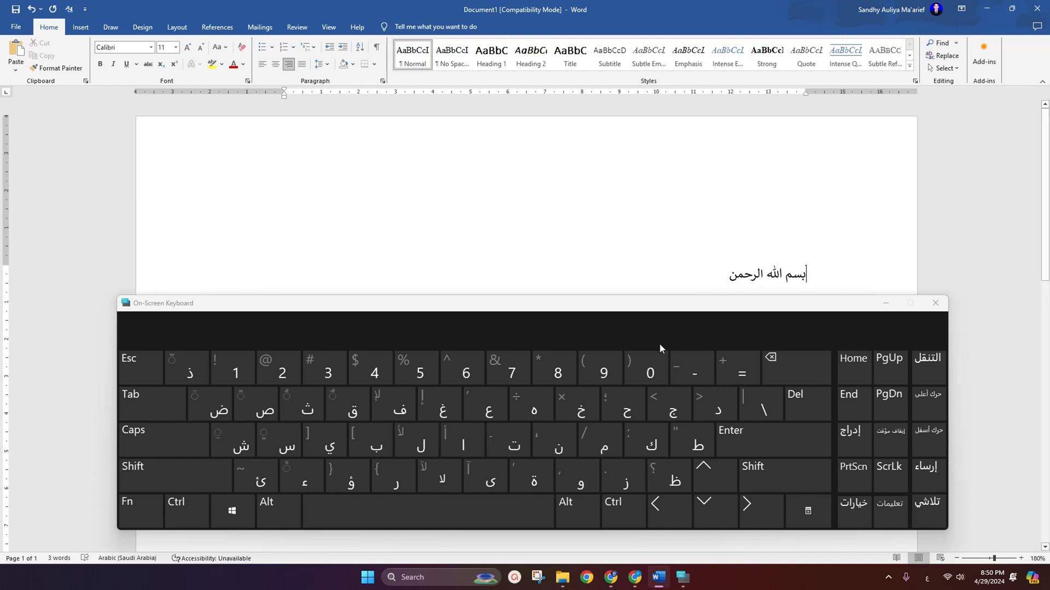
# Step: Add the word الرحيم after الرحمن with the On-Screen Keyboard, separated by a space
pyautogui.click(418, 443)
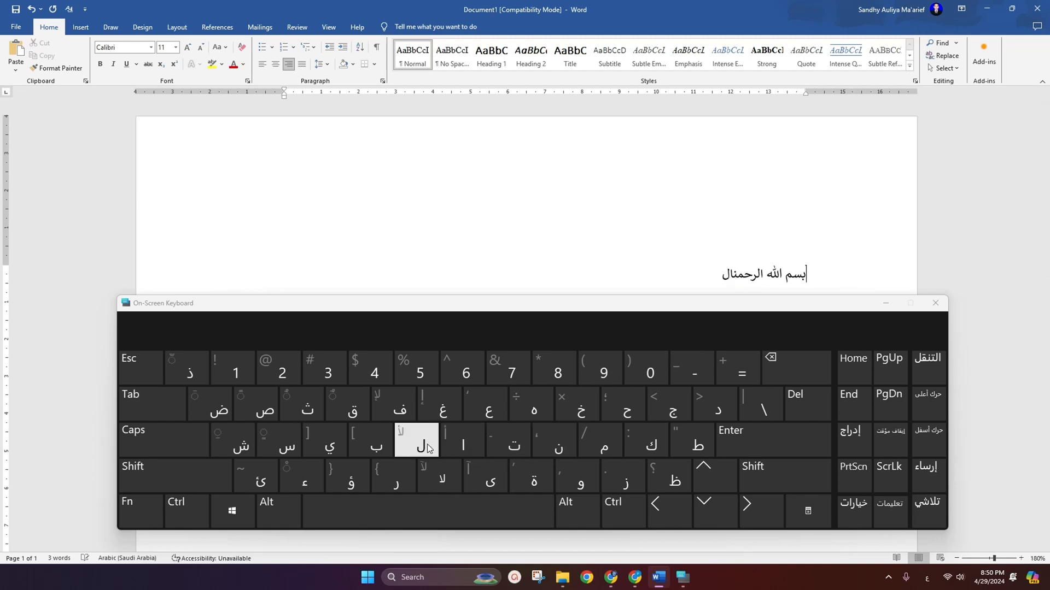
pyautogui.doubleClick(791, 372)
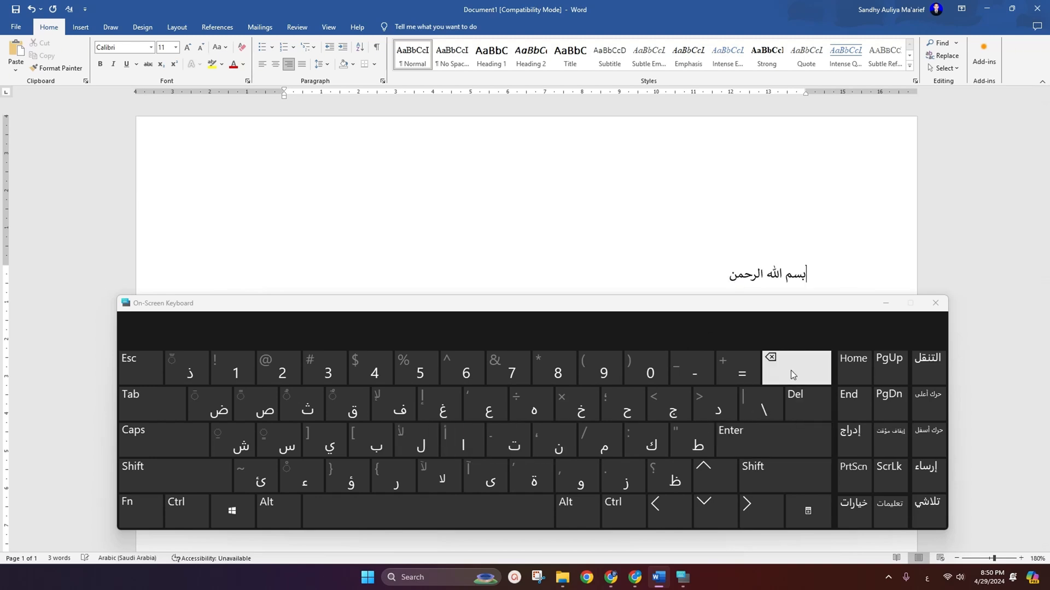
pyautogui.click(495, 522)
pyautogui.click(446, 443)
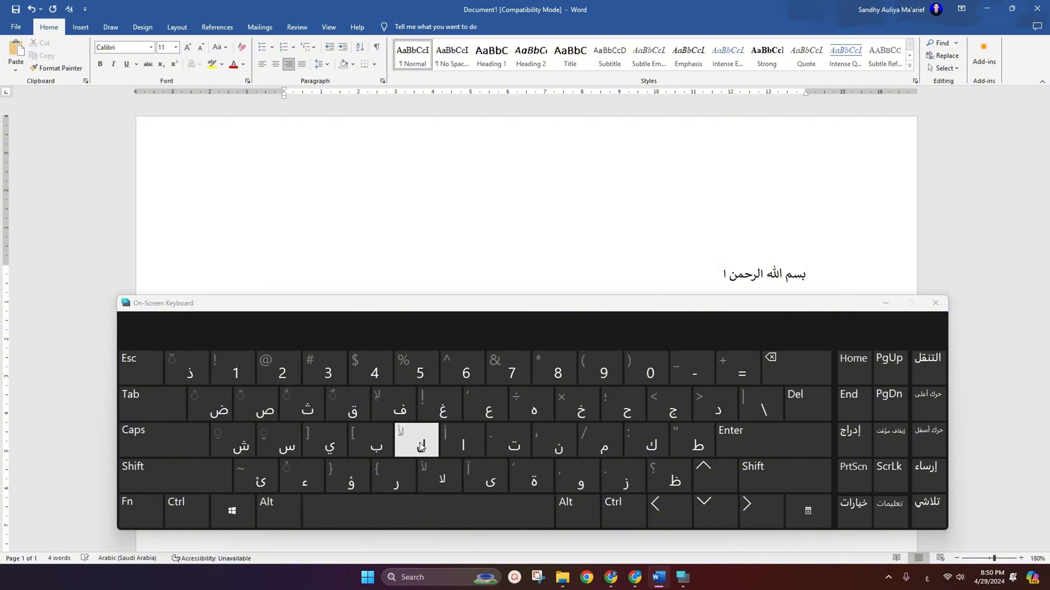
pyautogui.click(418, 443)
pyautogui.click(390, 480)
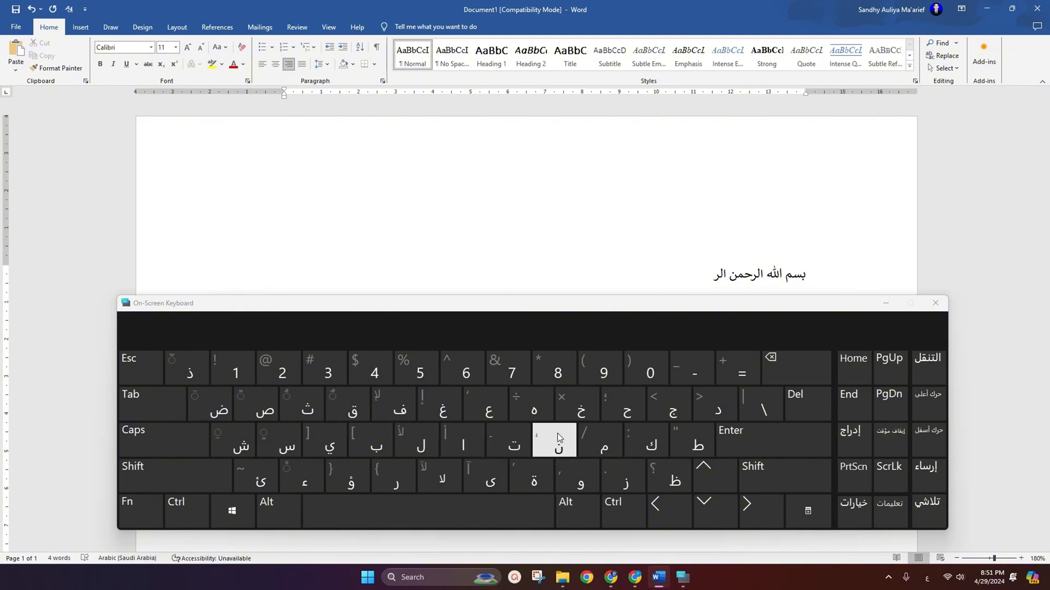
pyautogui.click(616, 403)
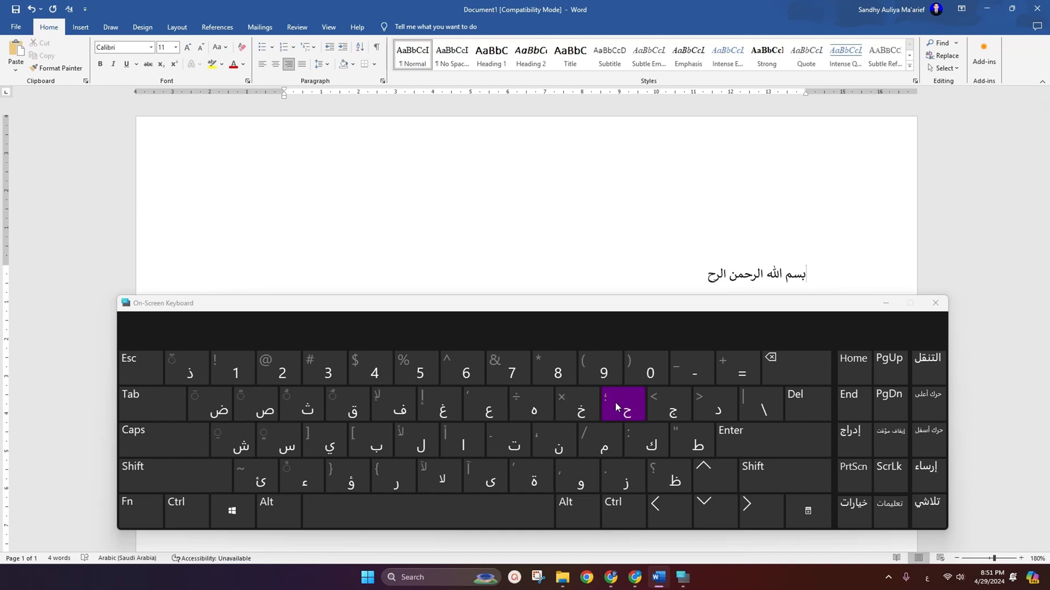
pyautogui.click(328, 444)
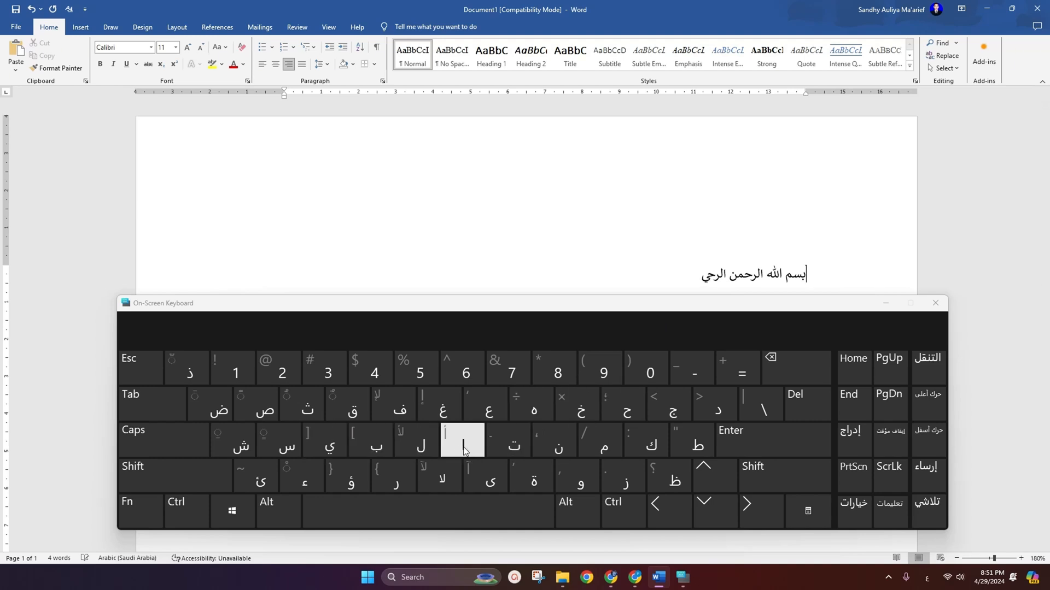
pyautogui.click(605, 447)
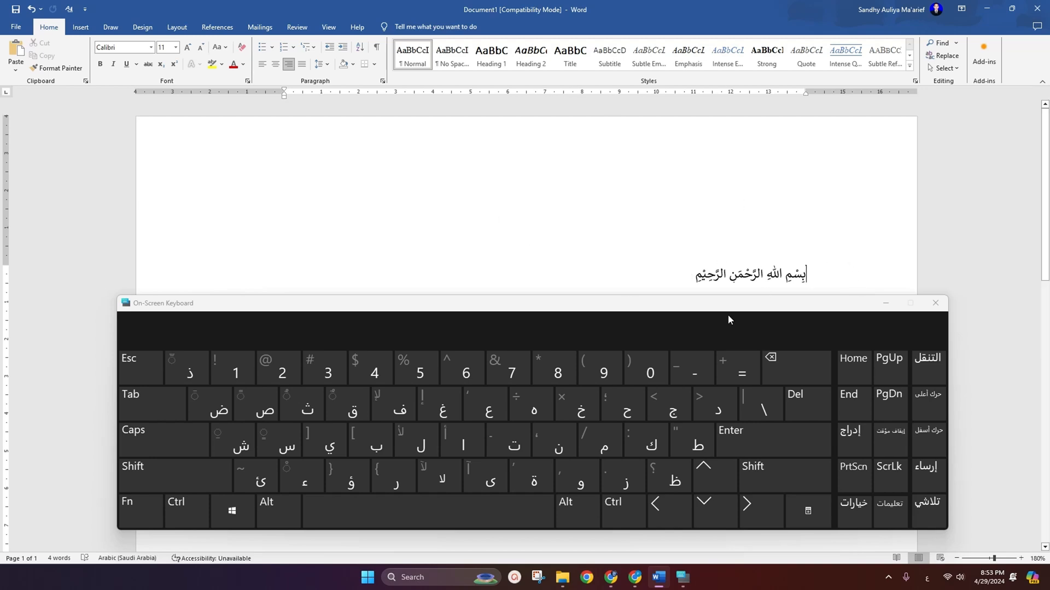
# Step: Switch the keyboard layout back to English and close the On-Screen Keyboard
pyautogui.click(928, 578)
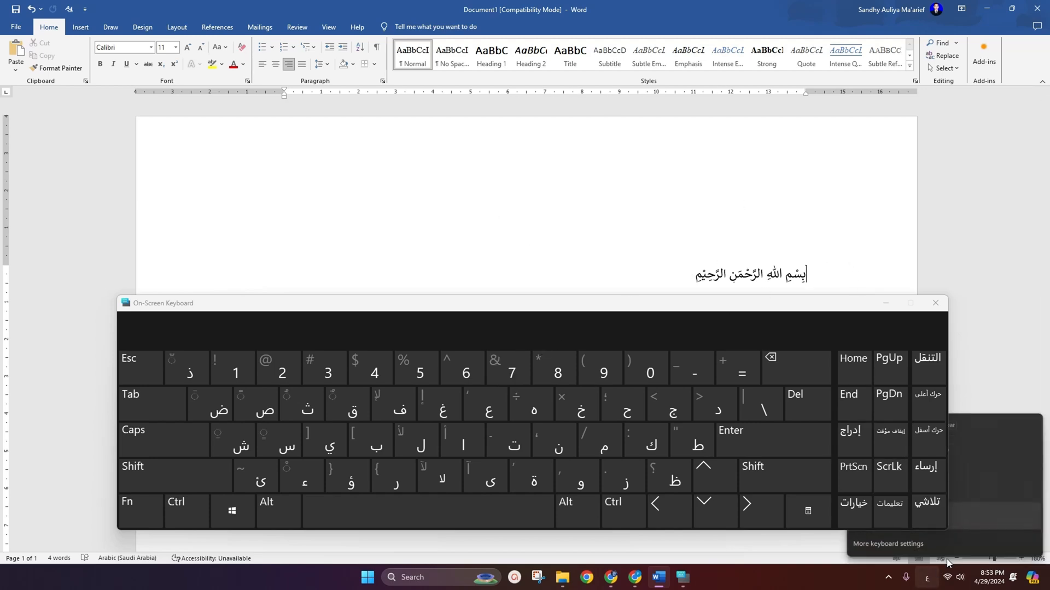
pyautogui.click(969, 455)
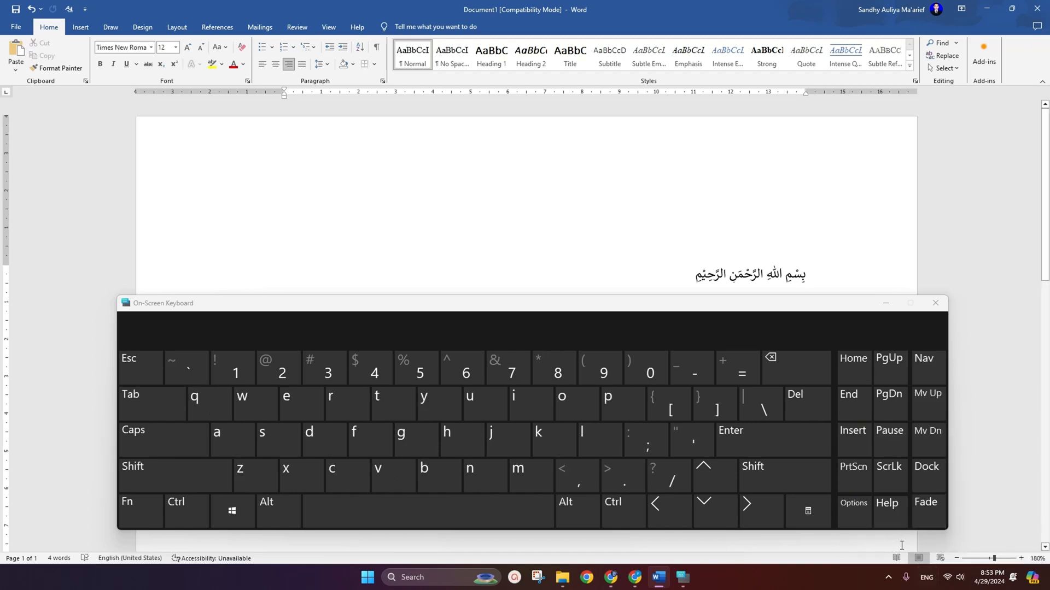
pyautogui.click(935, 304)
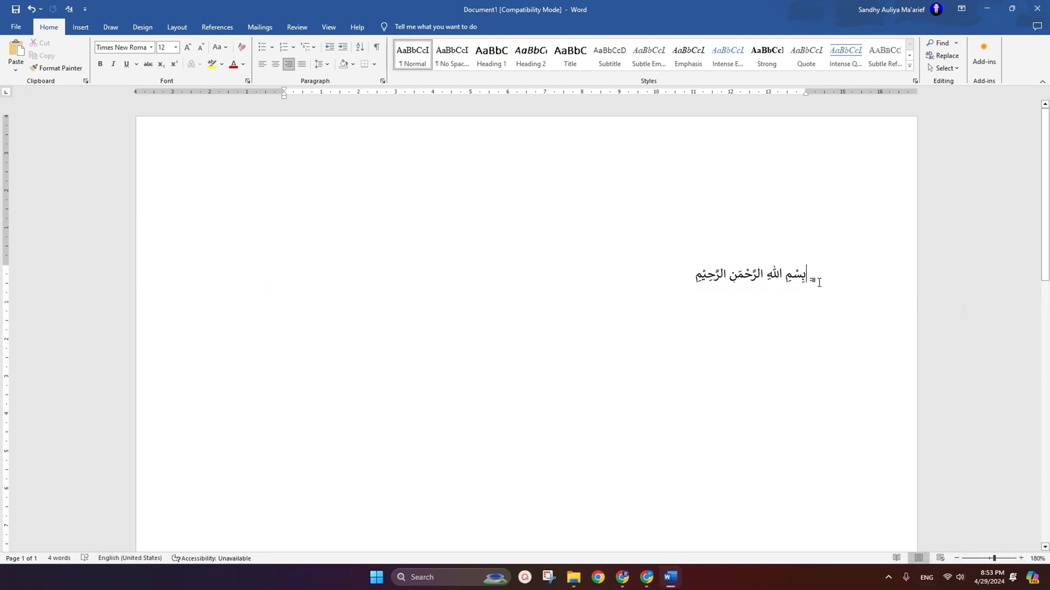
# Step: Delete the whole Arabic phrase from the document and left-align the empty paragraph
pyautogui.moveTo(820, 279); pyautogui.dragTo(849, 279)
pyautogui.click(804, 282)
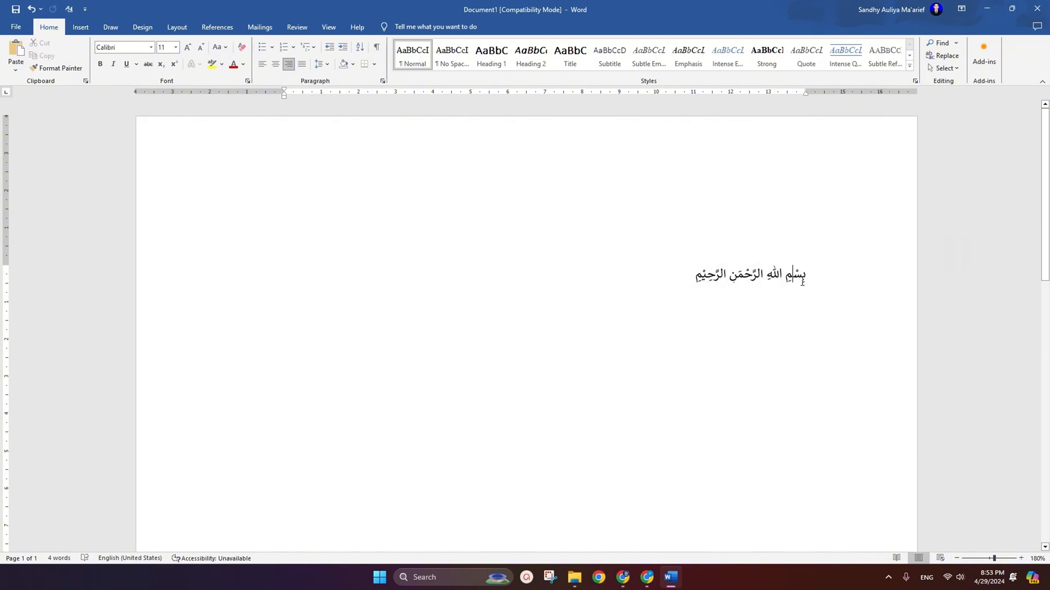
pyautogui.hotkey('ctrl', 'a')
pyautogui.press('BackSpace')
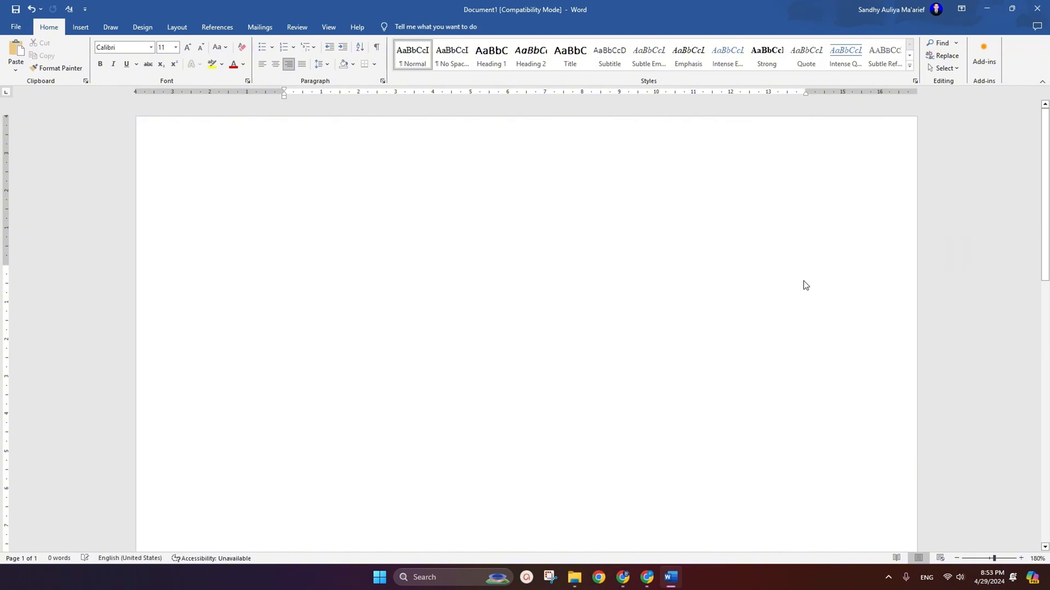
pyautogui.click(261, 67)
# Step: Close the Word document without saving it and switch to File Explorer
pyautogui.click(1046, 7)
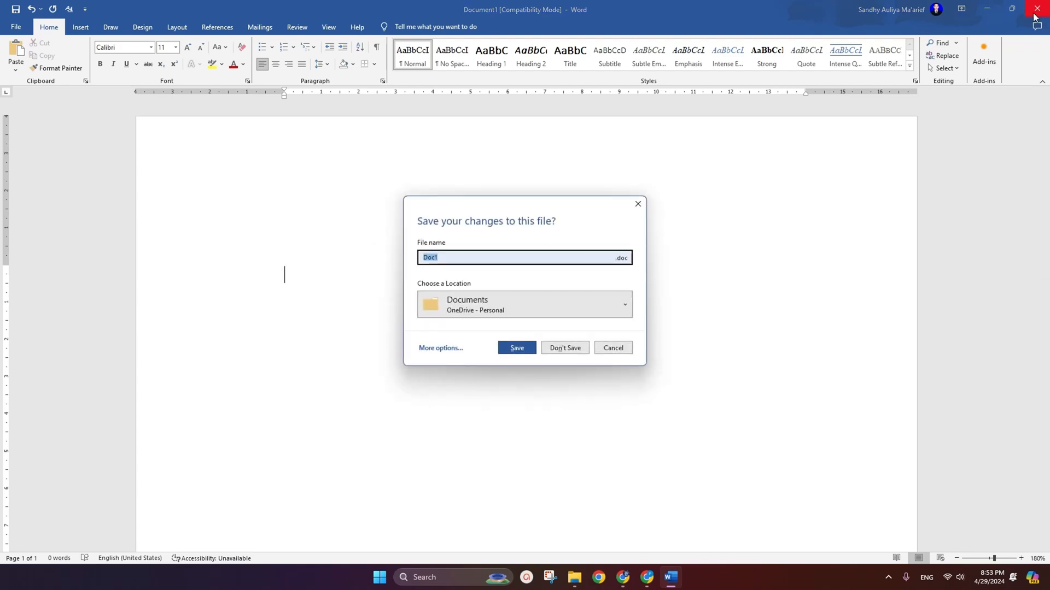
pyautogui.click(565, 350)
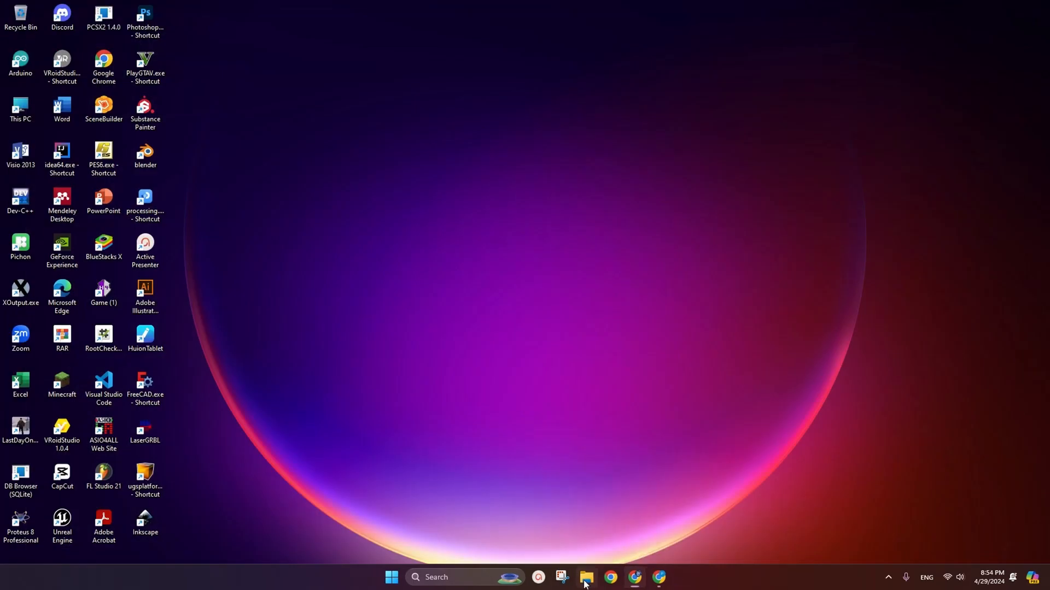
pyautogui.click(585, 577)
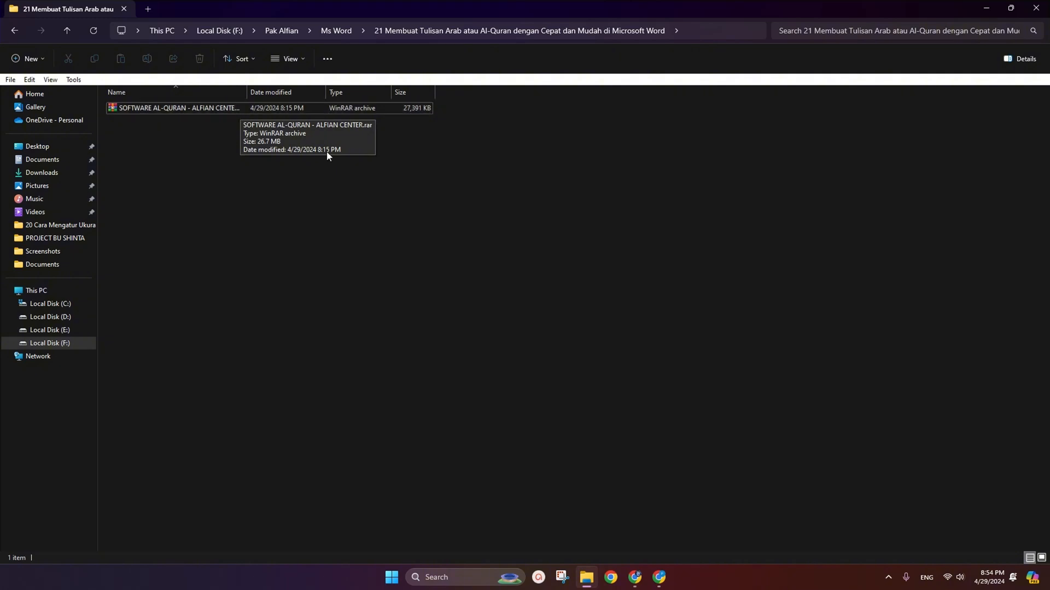
# Step: Extract the archive SOFTWARE AL-QURAN - ALFIAN CENTER.rar into its current folder and open the extracted folder
pyautogui.rightClick(242, 110)
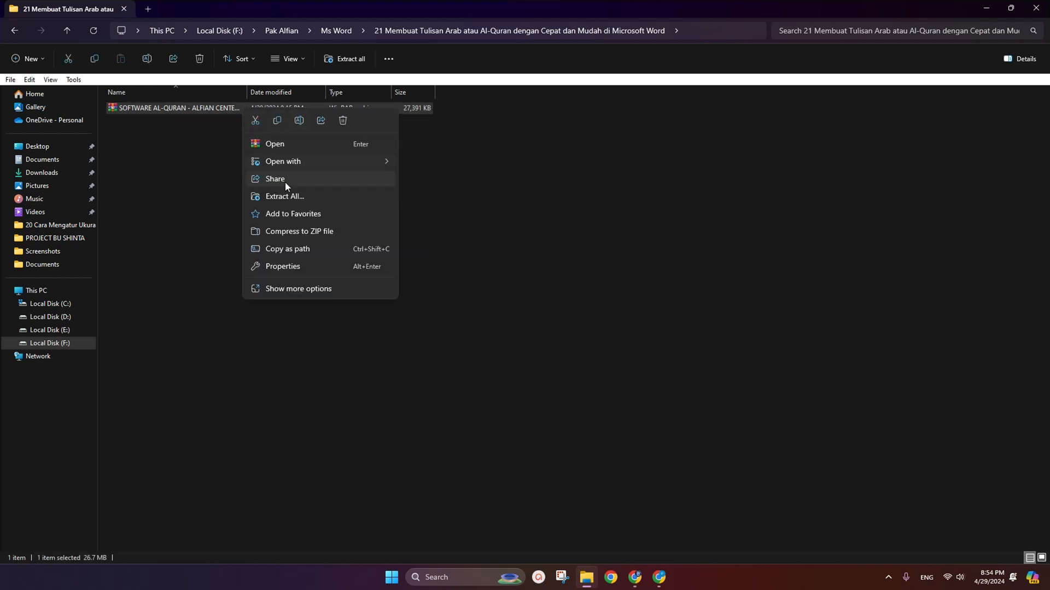
pyautogui.click(284, 289)
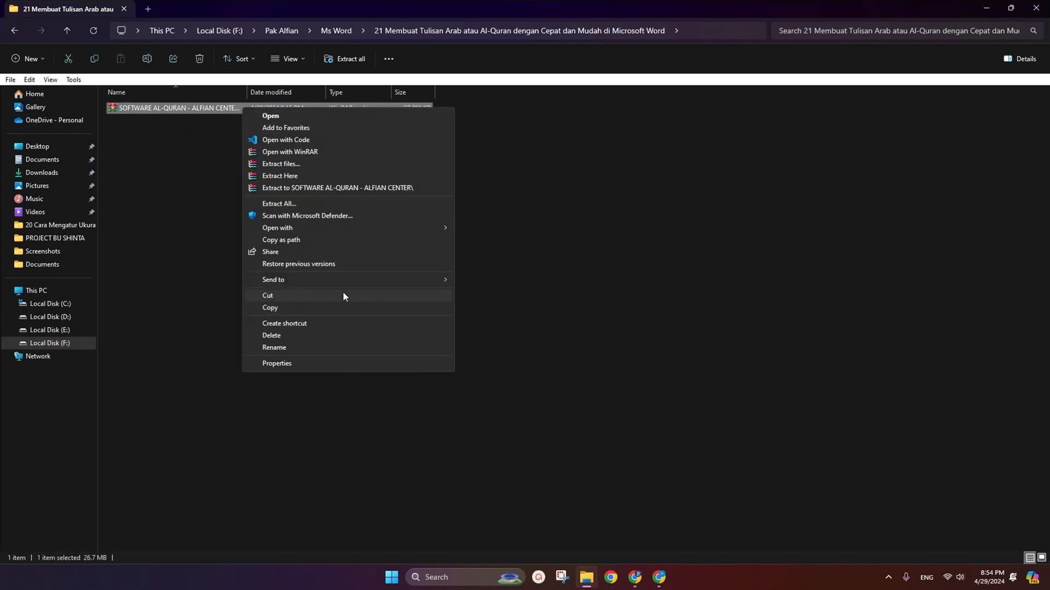
pyautogui.click(273, 175)
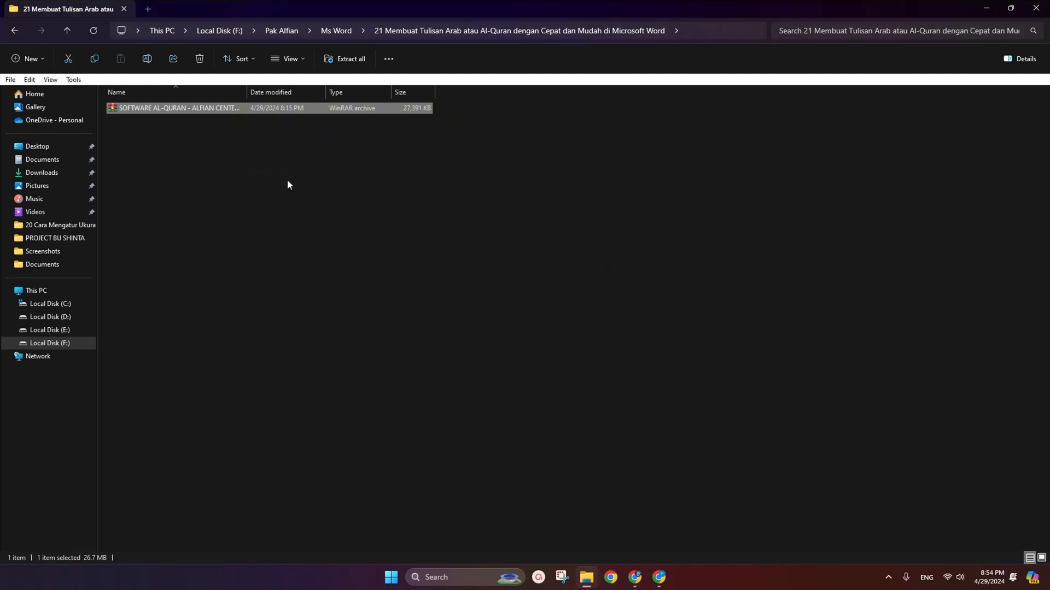
pyautogui.click(224, 127)
pyautogui.doubleClick(201, 119)
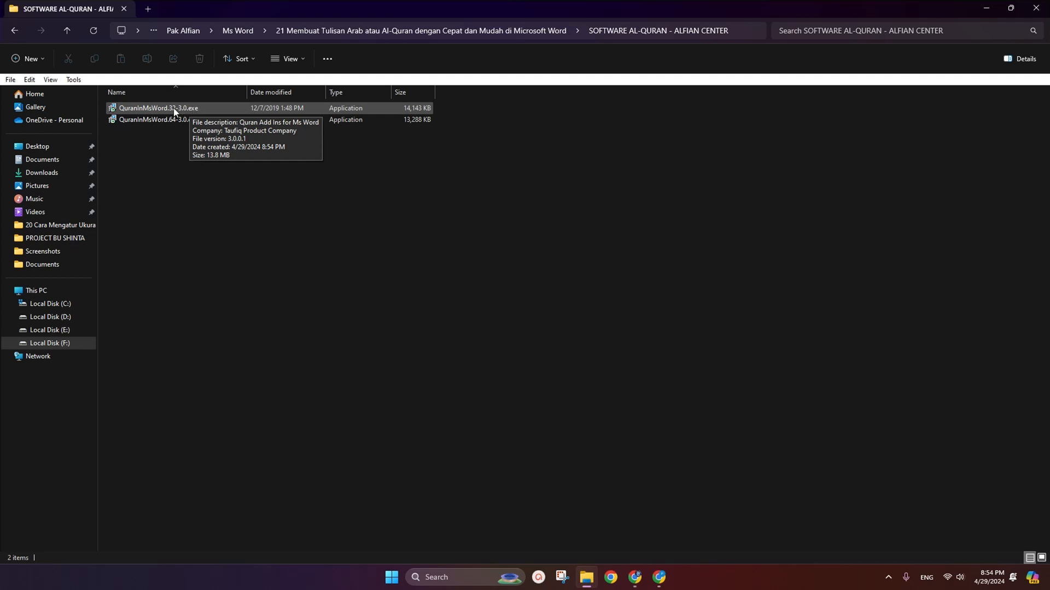
# Step: Install Quran in Ms Word from QuranInMsWord.64-3.0.exe in English, for all users, into C:\Program Files\QuranInMsWord.64
pyautogui.click(186, 120)
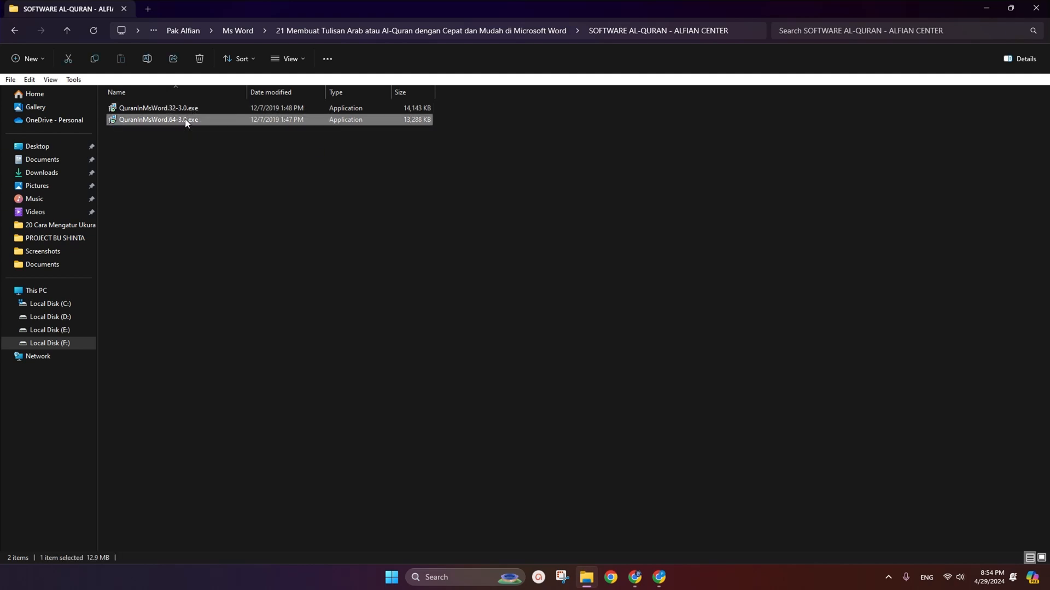
pyautogui.doubleClick(185, 120)
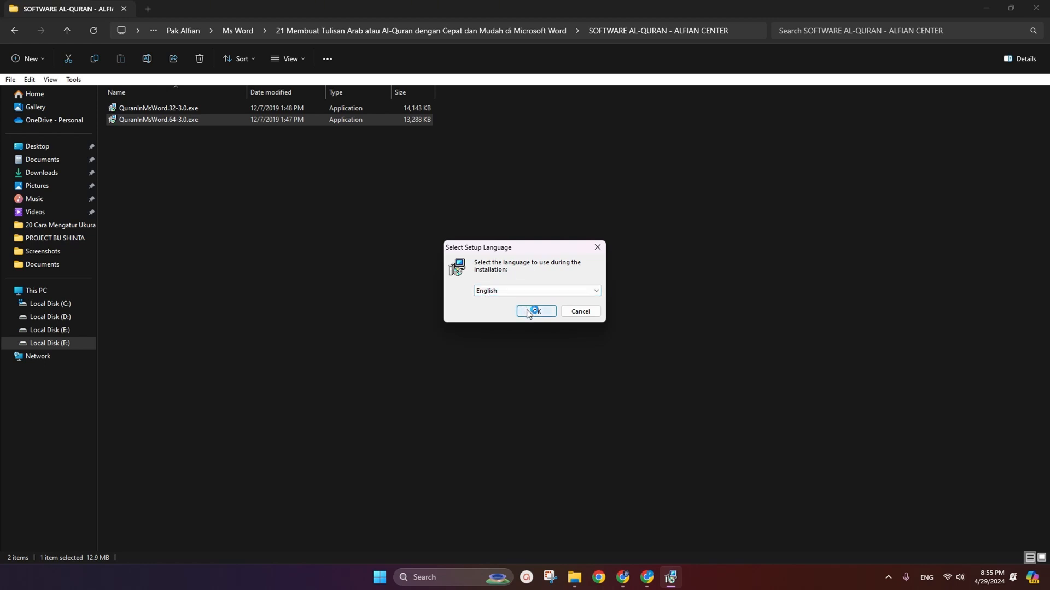
pyautogui.click(529, 312)
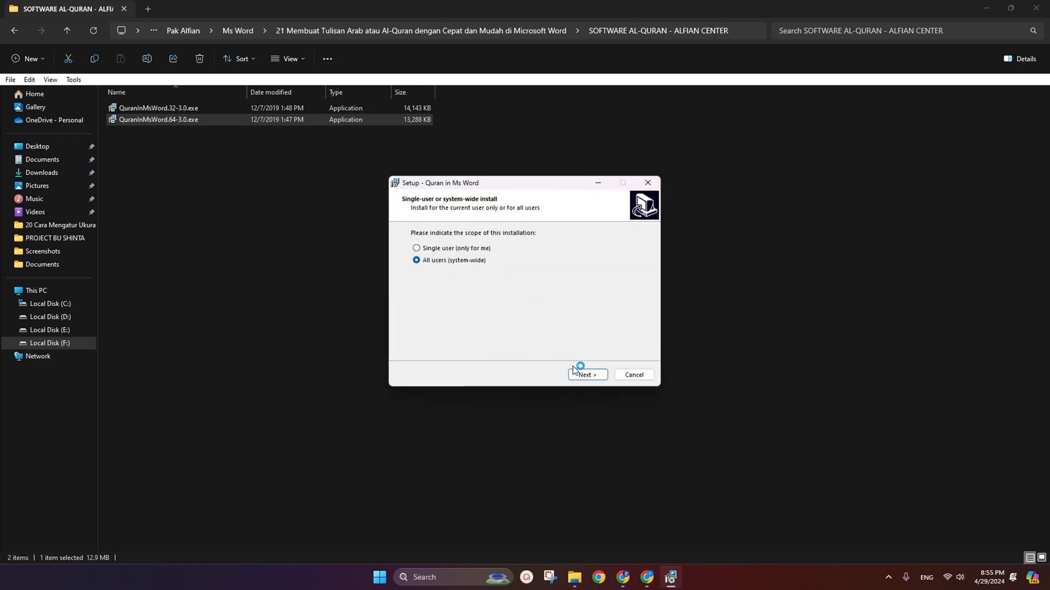
pyautogui.click(587, 376)
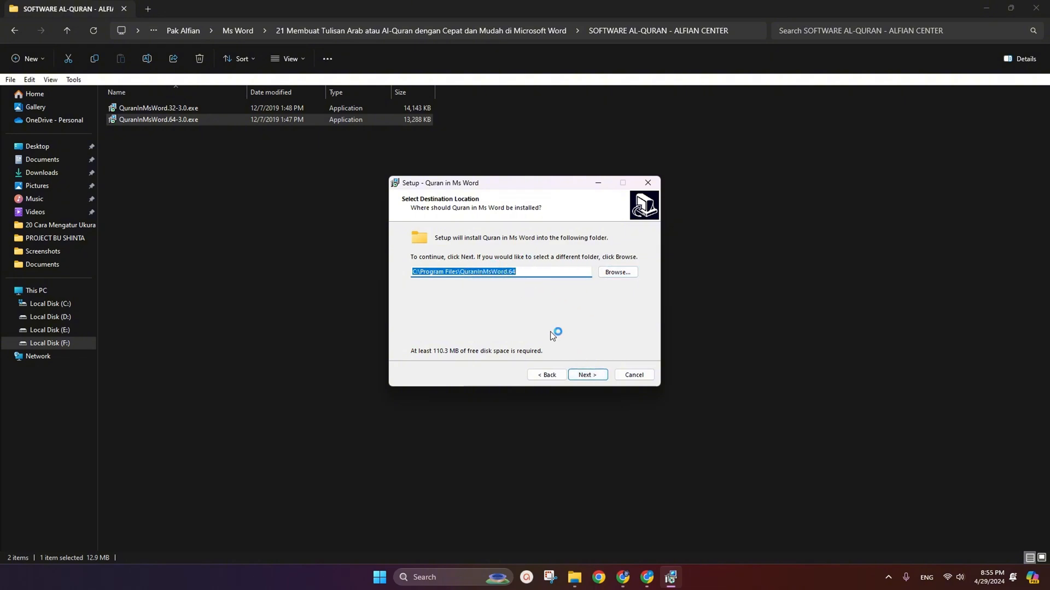
pyautogui.click(588, 376)
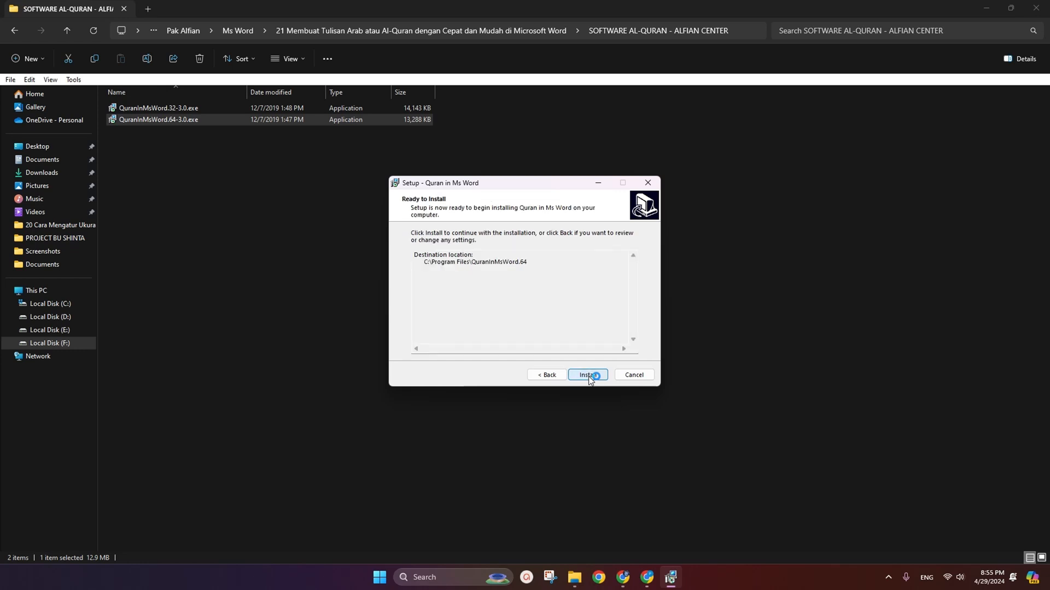
pyautogui.click(589, 376)
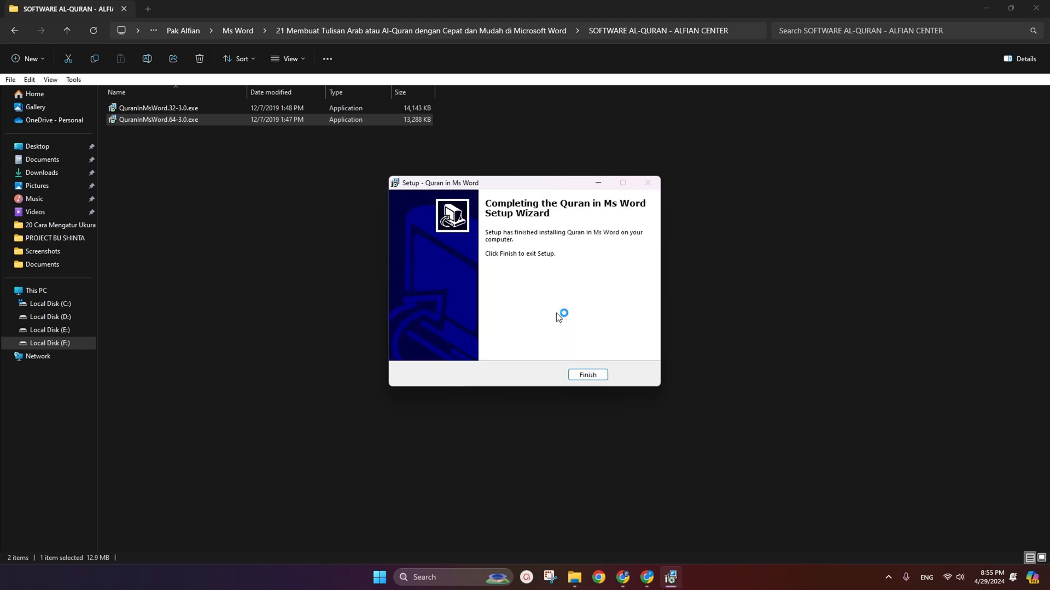
pyautogui.click(587, 375)
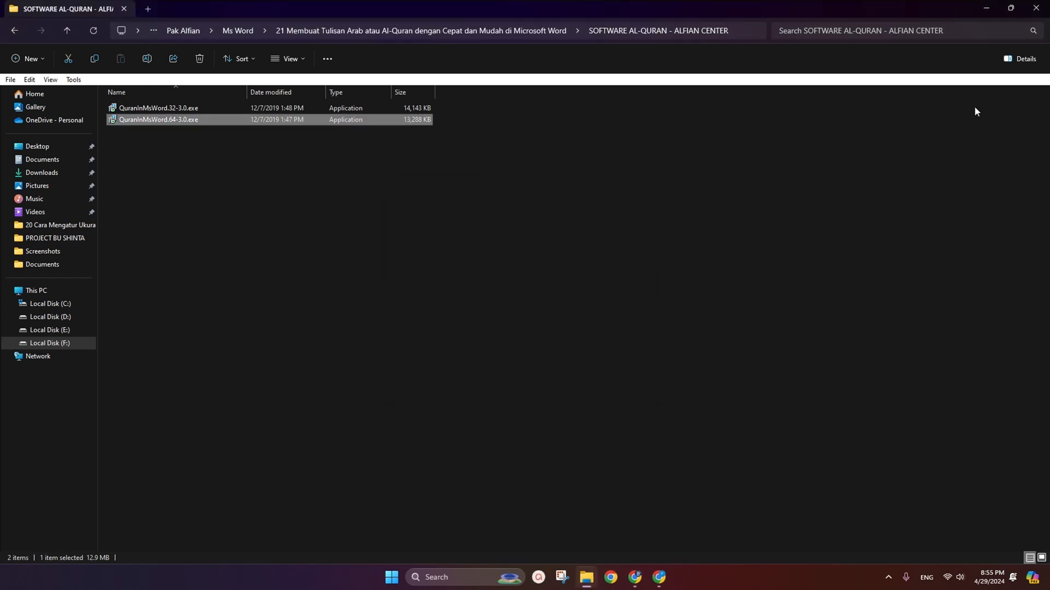
# Step: Switch to Word with a new blank document and dismiss the add-in alert and Office licence notices
pyautogui.click(986, 8)
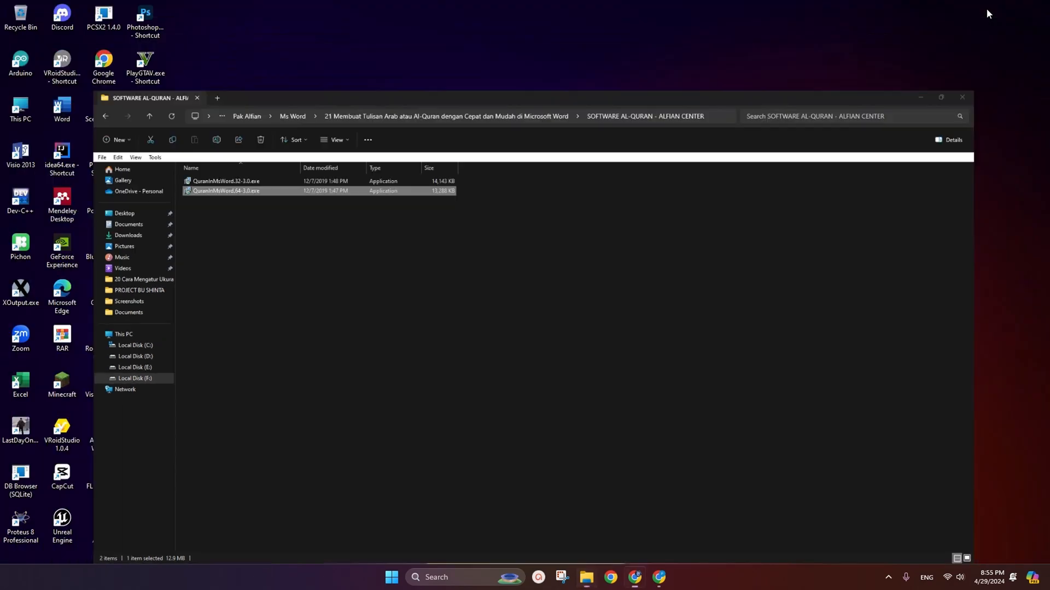
pyautogui.click(455, 583)
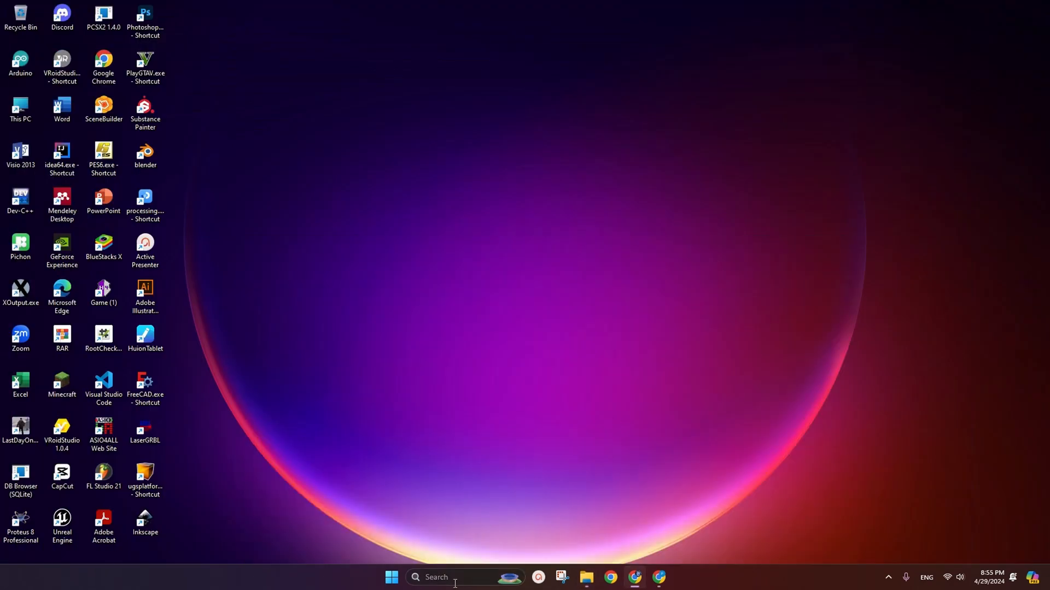
pyautogui.click(465, 408)
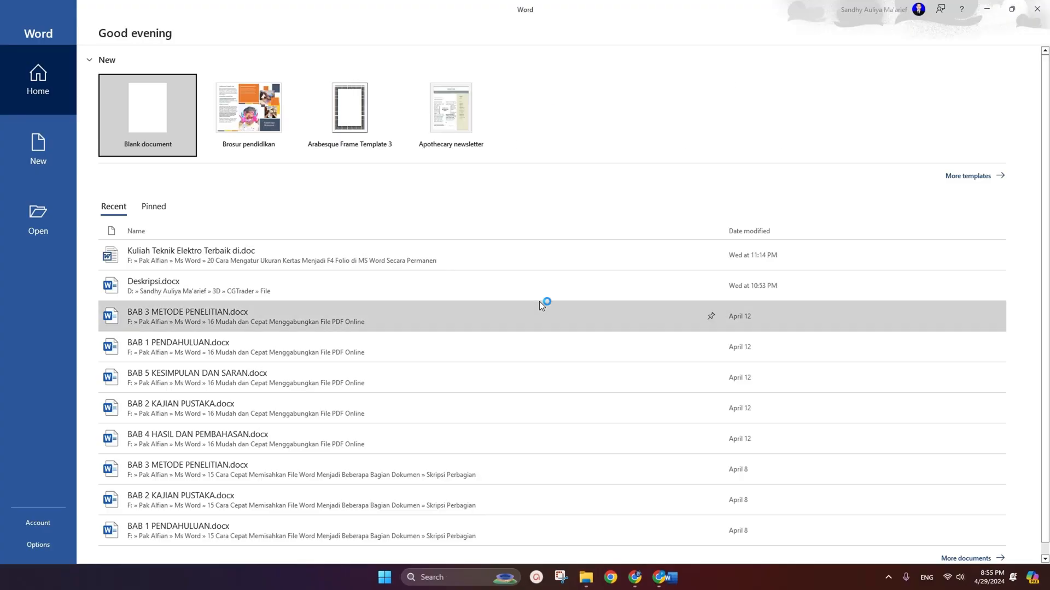
pyautogui.click(166, 129)
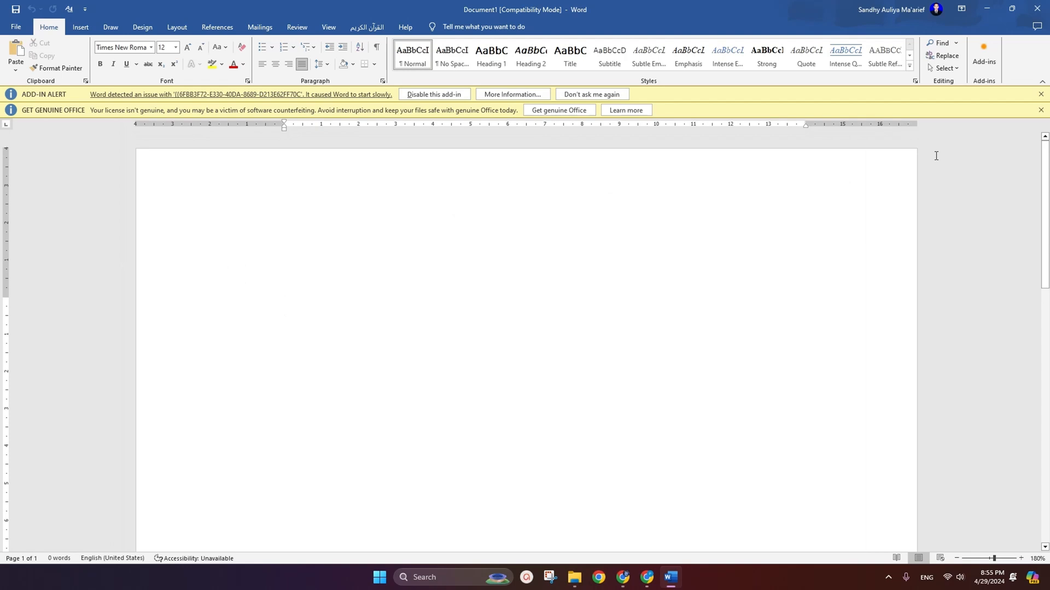
pyautogui.click(1041, 110)
pyautogui.click(1040, 94)
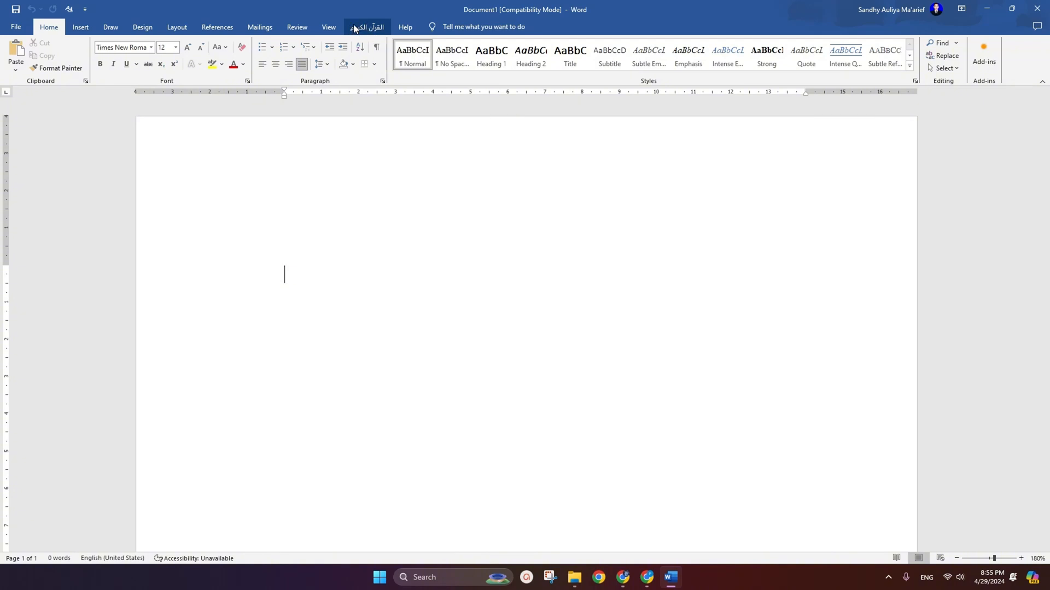
# Step: In the Quran add-in, select surah 1. Al Fatihah with the ayat range from 1 to 7
pyautogui.click(372, 27)
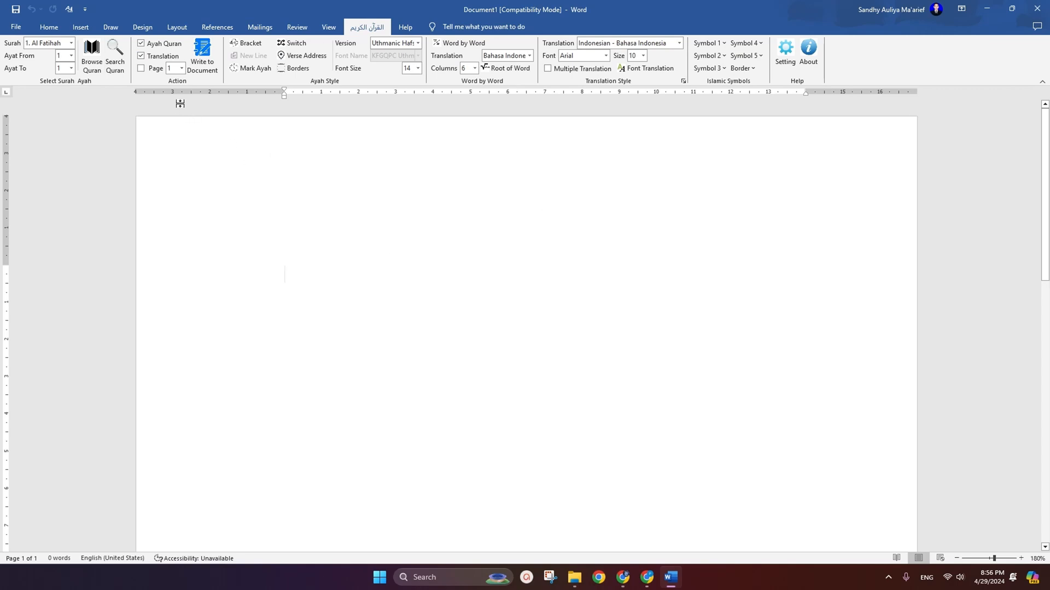
pyautogui.click(72, 47)
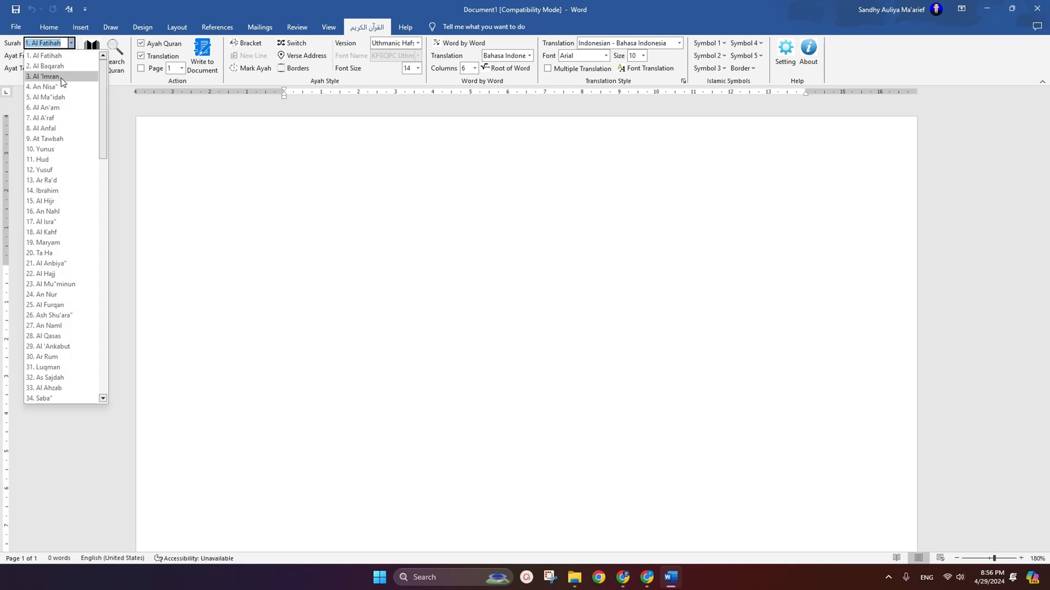
pyautogui.scroll(-7, 64, 119)
pyautogui.scroll(-20, 65, 121)
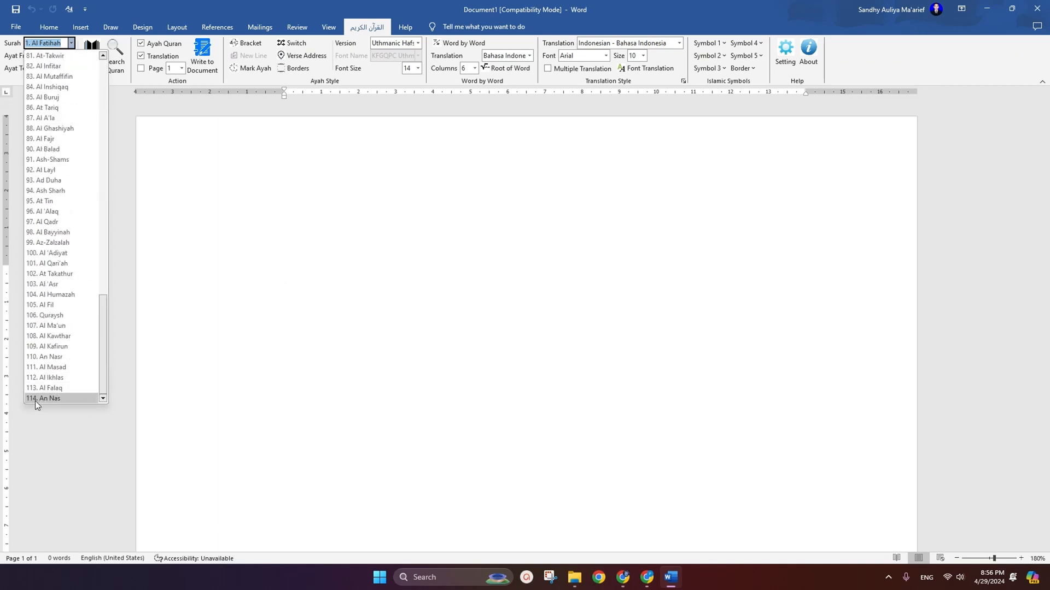
pyautogui.scroll(19, 58, 217)
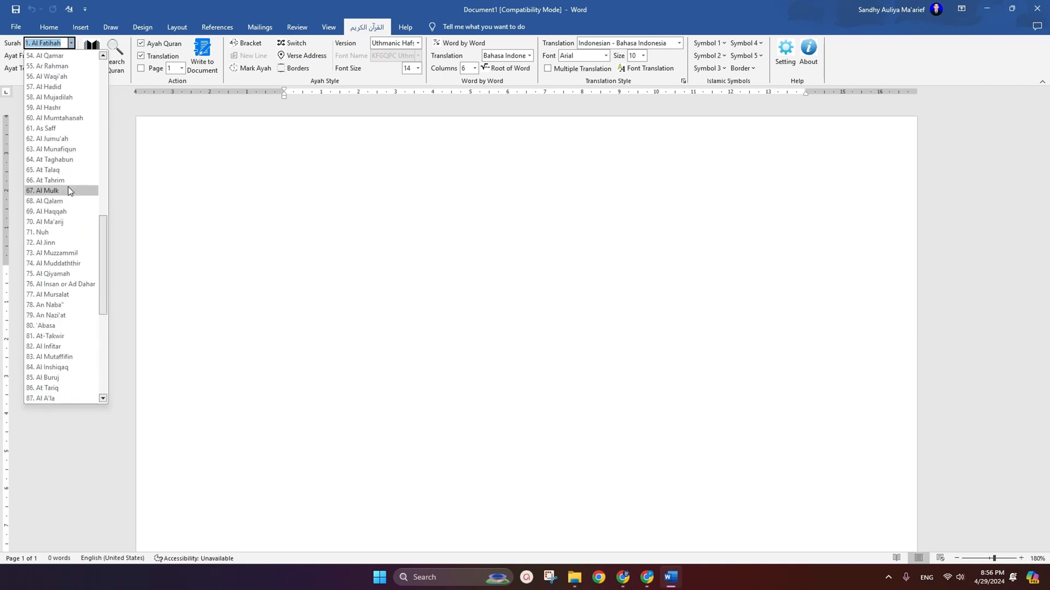
pyautogui.scroll(8, 68, 176)
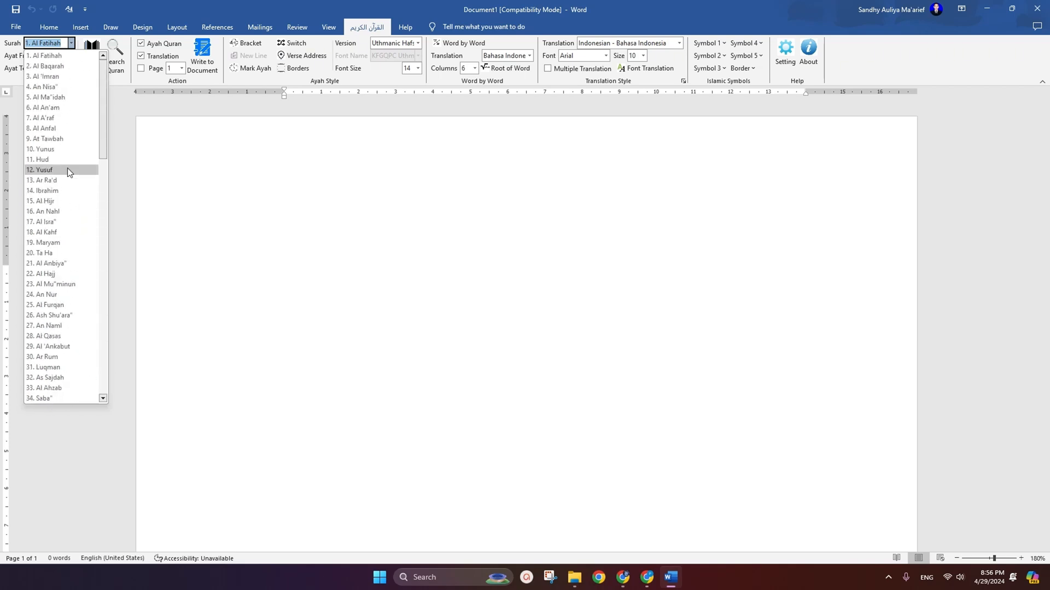
pyautogui.click(57, 56)
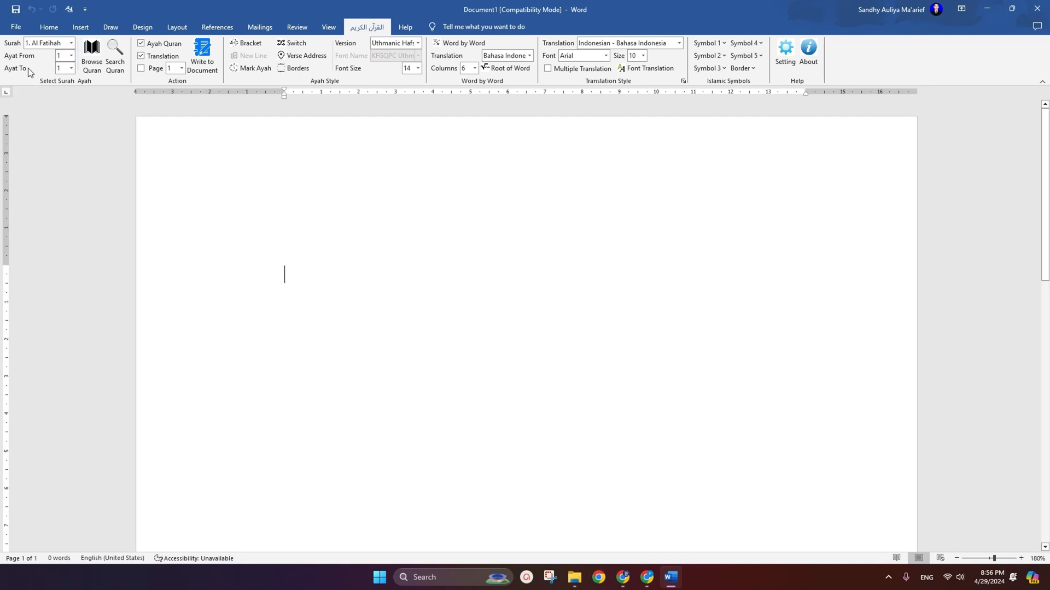
pyautogui.click(71, 69)
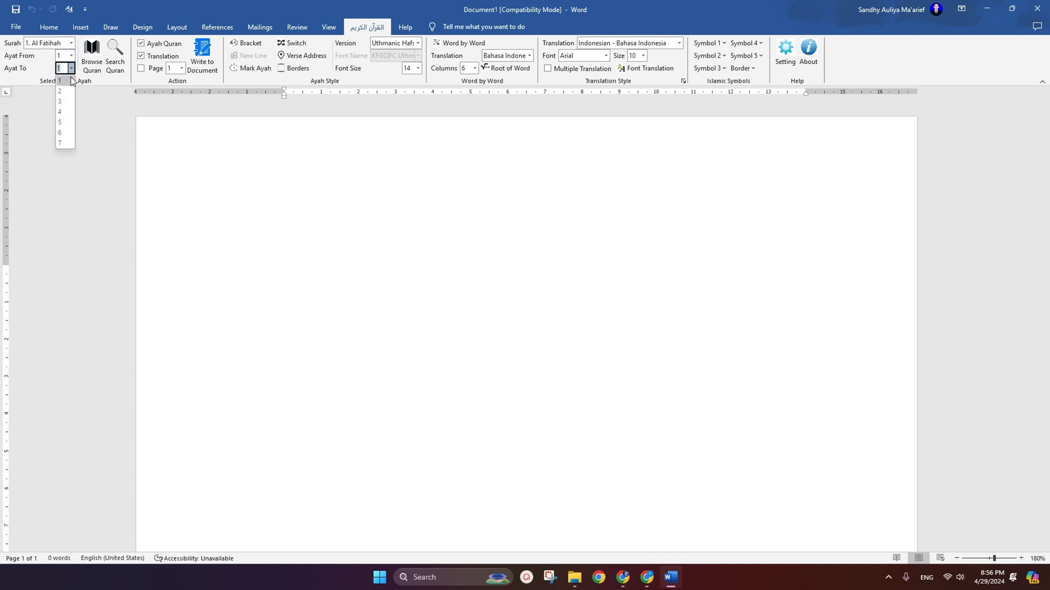
pyautogui.click(60, 144)
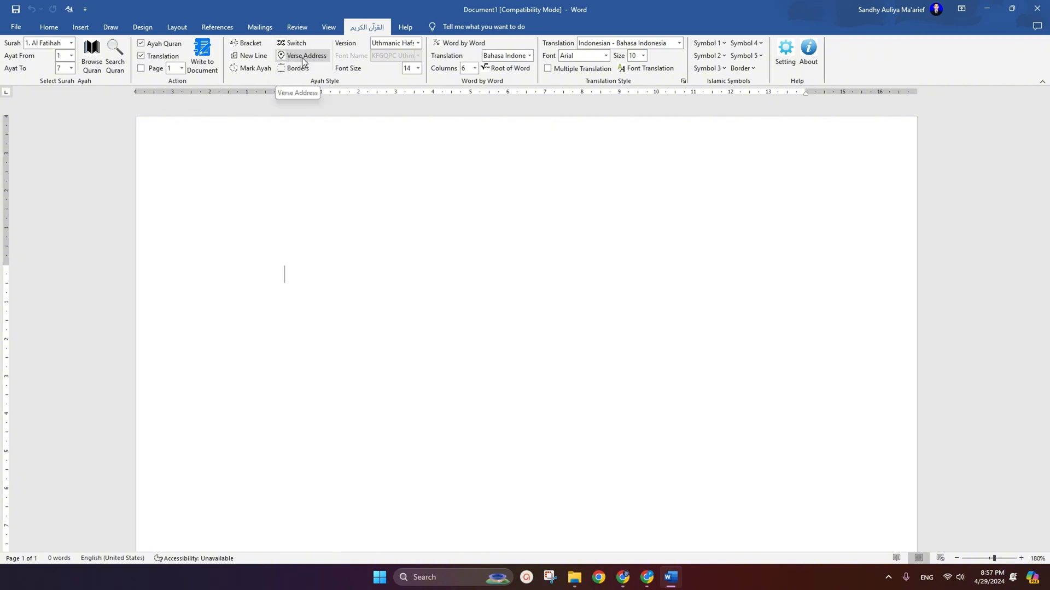
# Step: Examine the ayah text versions and try the English - Sahih International translation before restoring Indonesian - Bahasa Indonesia
pyautogui.click(419, 42)
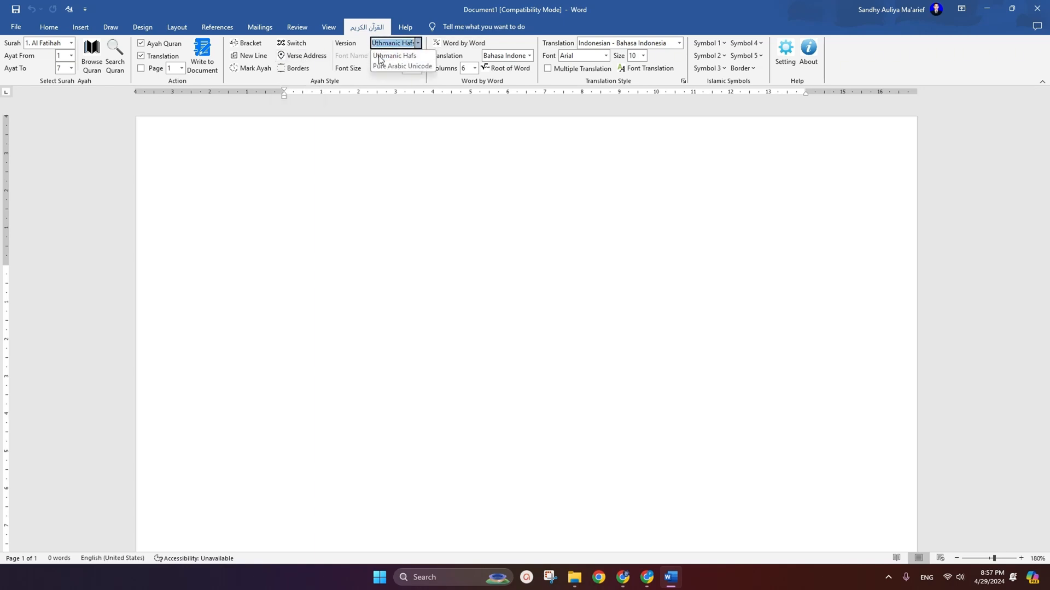
pyautogui.click(418, 43)
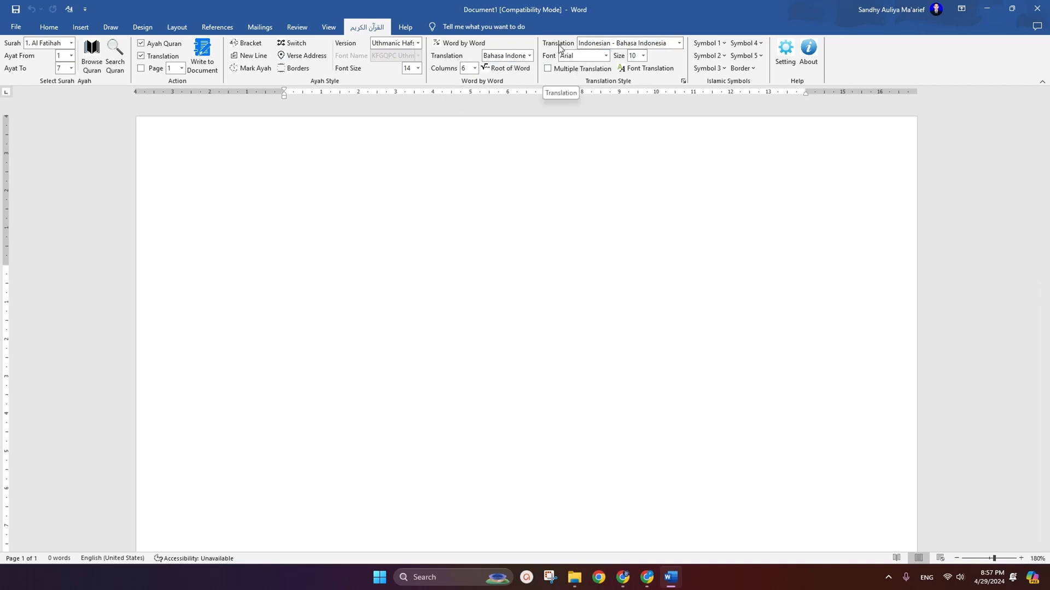
pyautogui.click(680, 44)
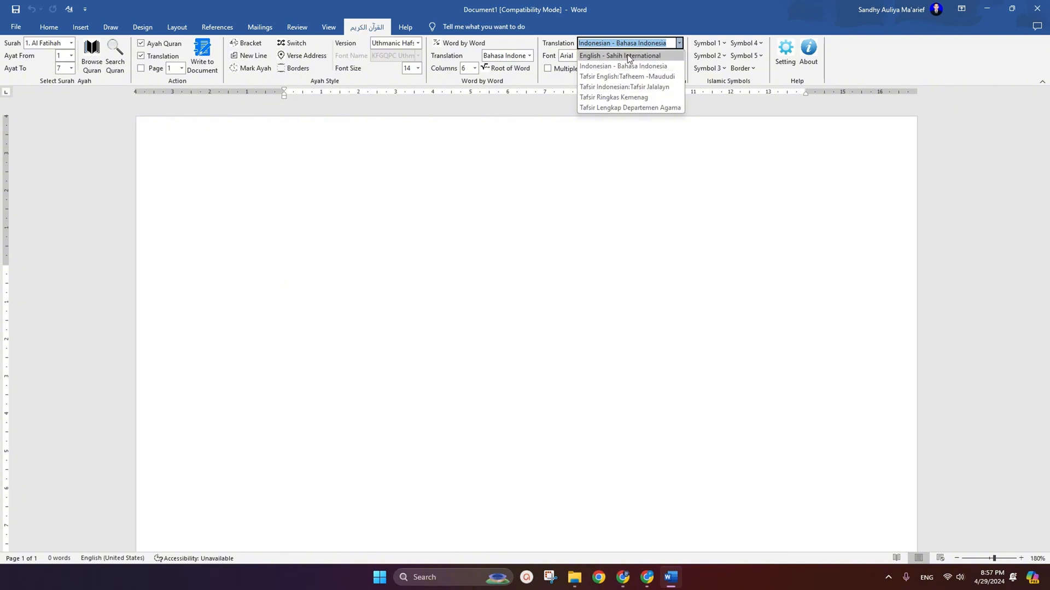
pyautogui.click(629, 55)
pyautogui.click(679, 43)
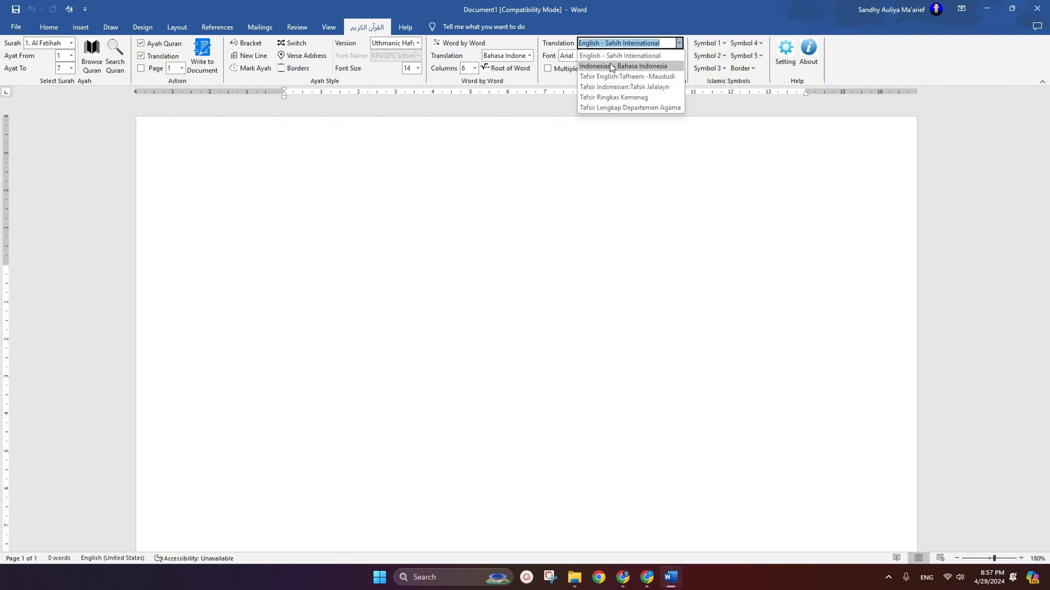
pyautogui.click(613, 66)
pyautogui.click(679, 43)
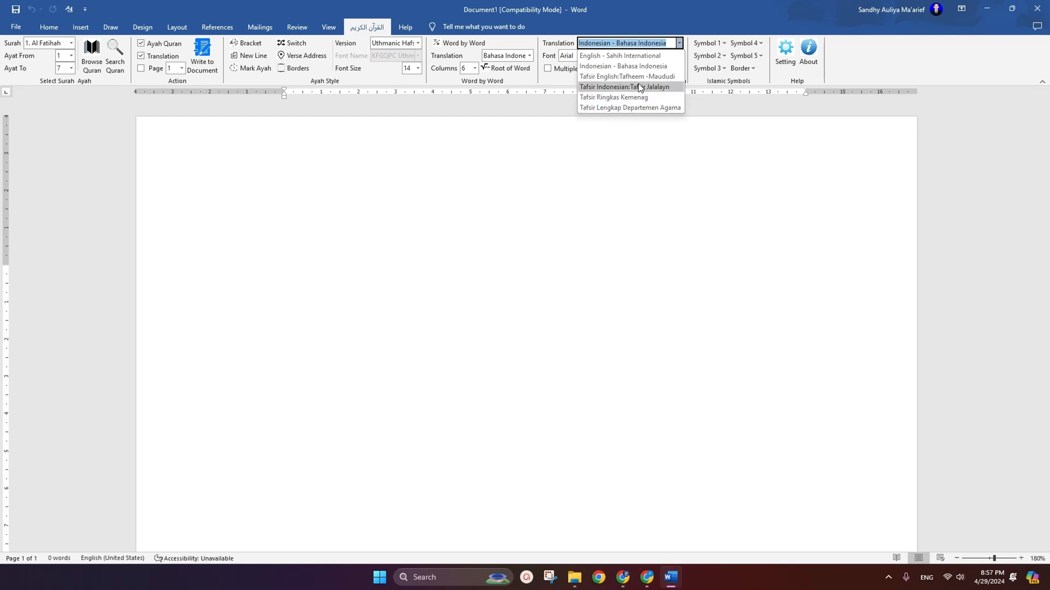
pyautogui.click(621, 66)
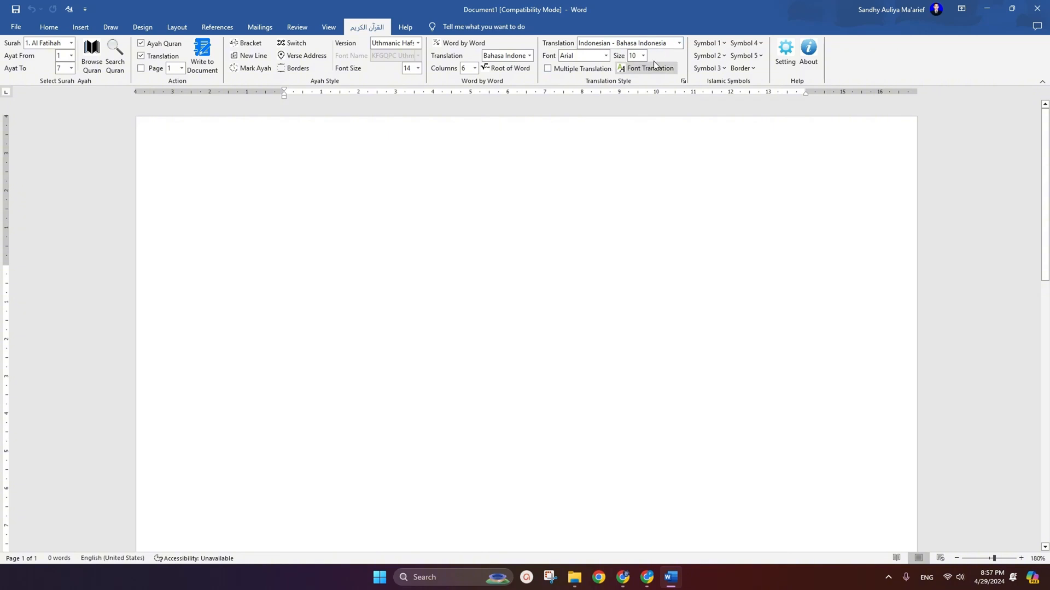
# Step: Keep Arial as the translation font and set the translation size to 12
pyautogui.click(605, 57)
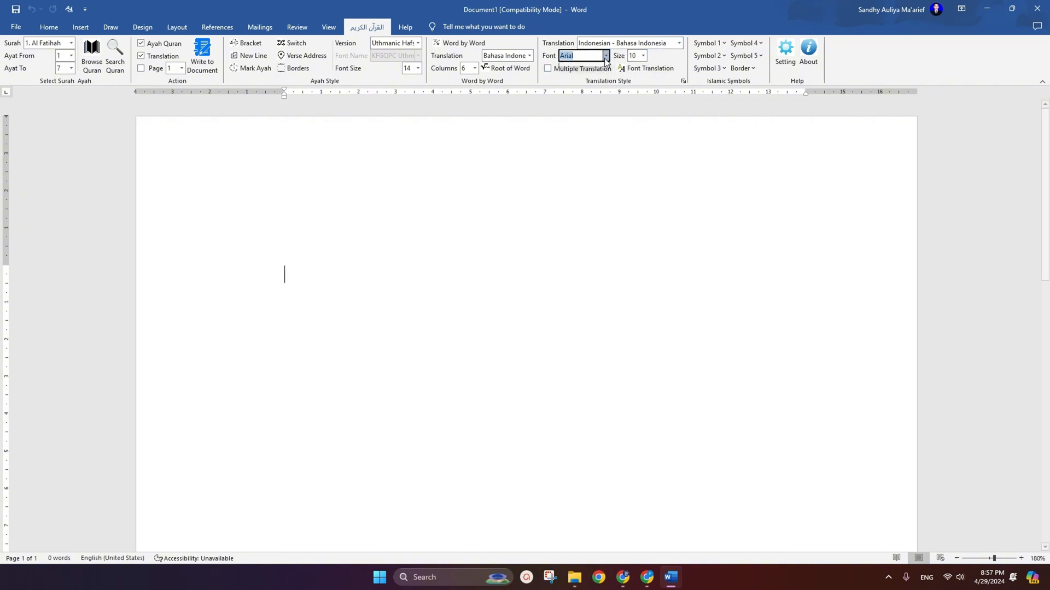
pyautogui.click(589, 55)
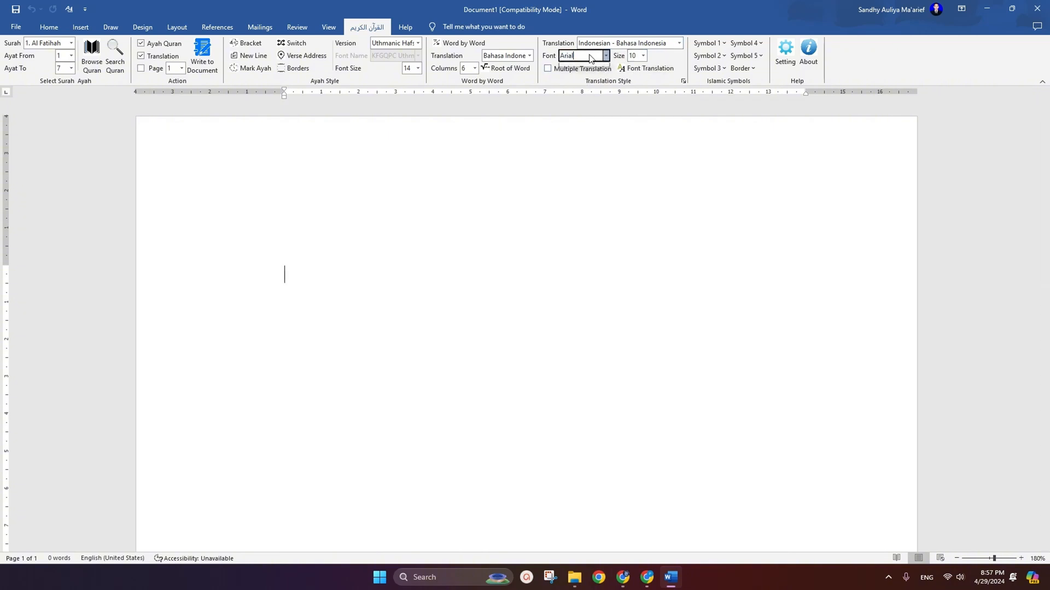
pyautogui.click(643, 55)
pyautogui.click(634, 109)
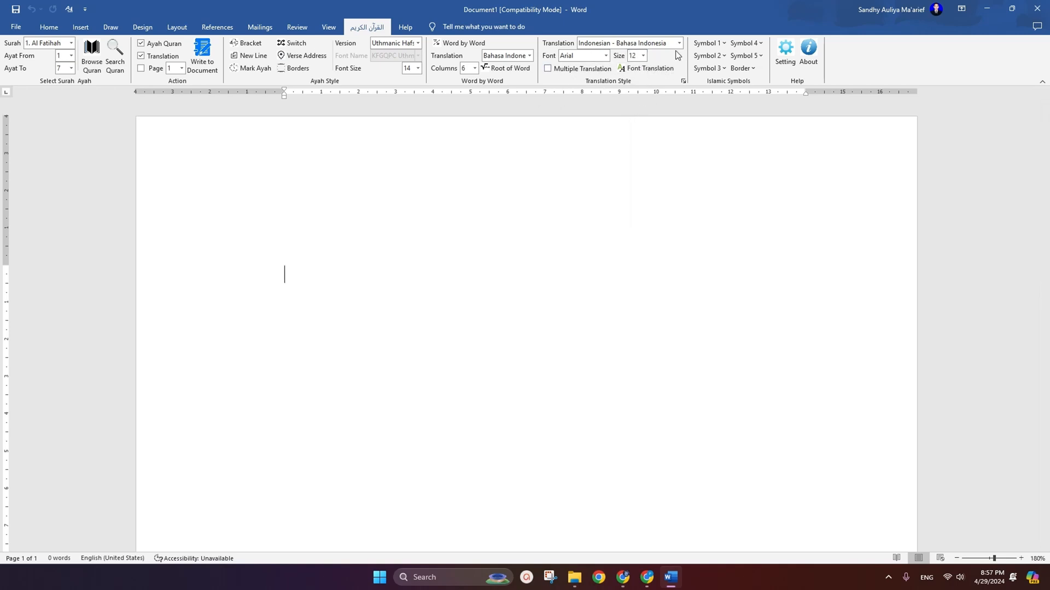
# Step: Examine the Islamic symbol collections Symbol 1 to Symbol 5, the Border designs and the add-in's settings without inserting anything
pyautogui.click(721, 45)
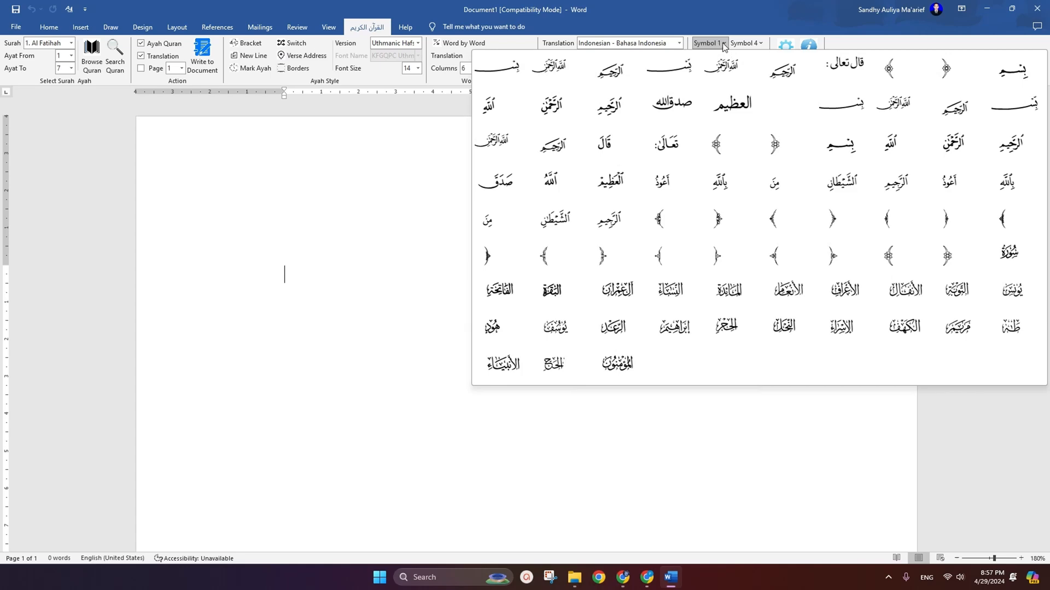
pyautogui.click(724, 57)
pyautogui.click(724, 57)
pyautogui.click(724, 57)
pyautogui.click(720, 68)
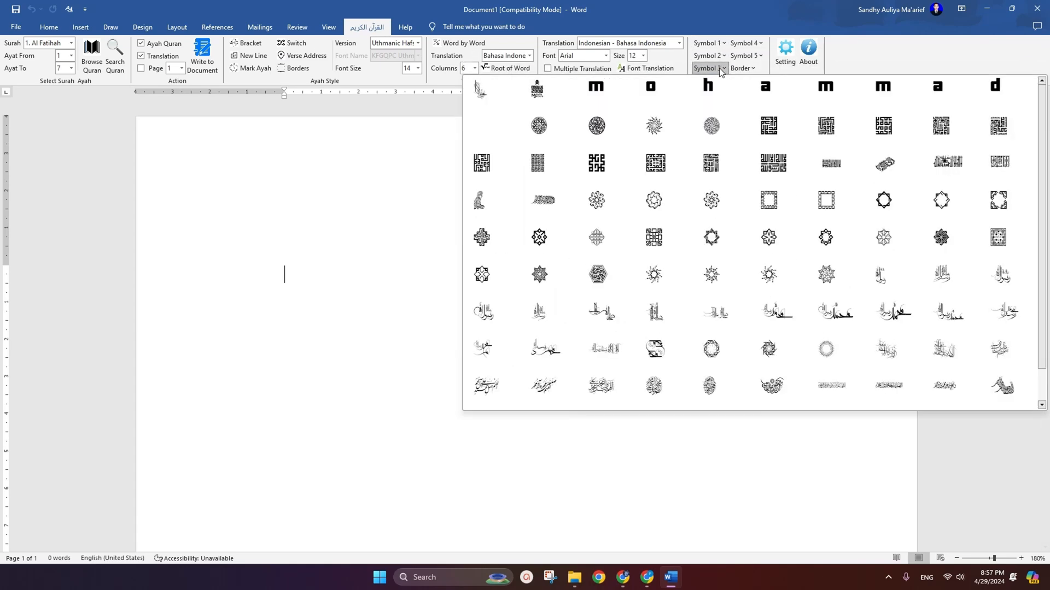
pyautogui.click(744, 45)
pyautogui.click(745, 44)
pyautogui.click(747, 56)
pyautogui.click(747, 56)
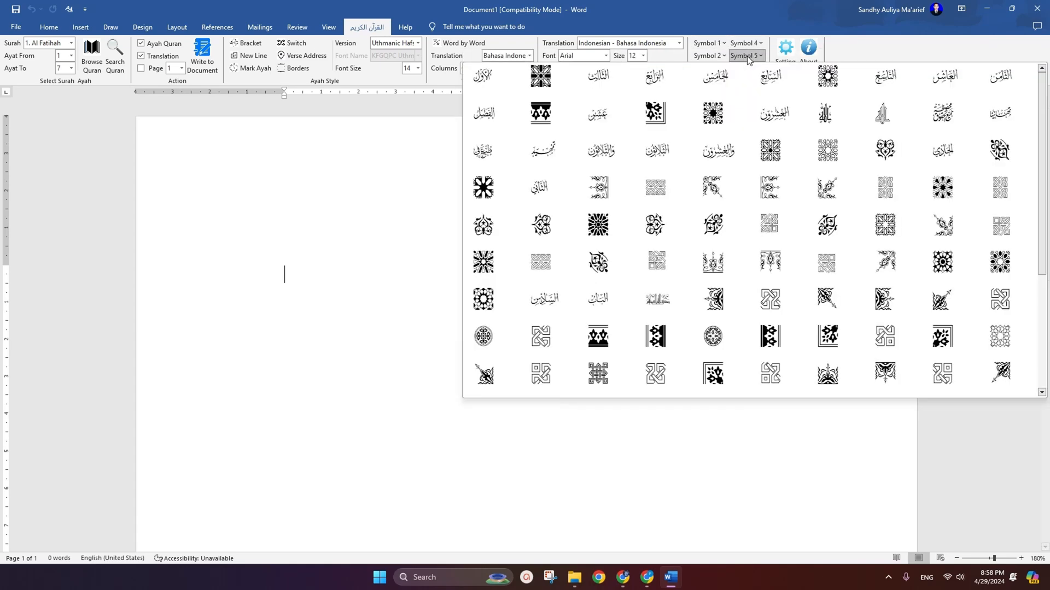
pyautogui.click(755, 68)
pyautogui.click(754, 69)
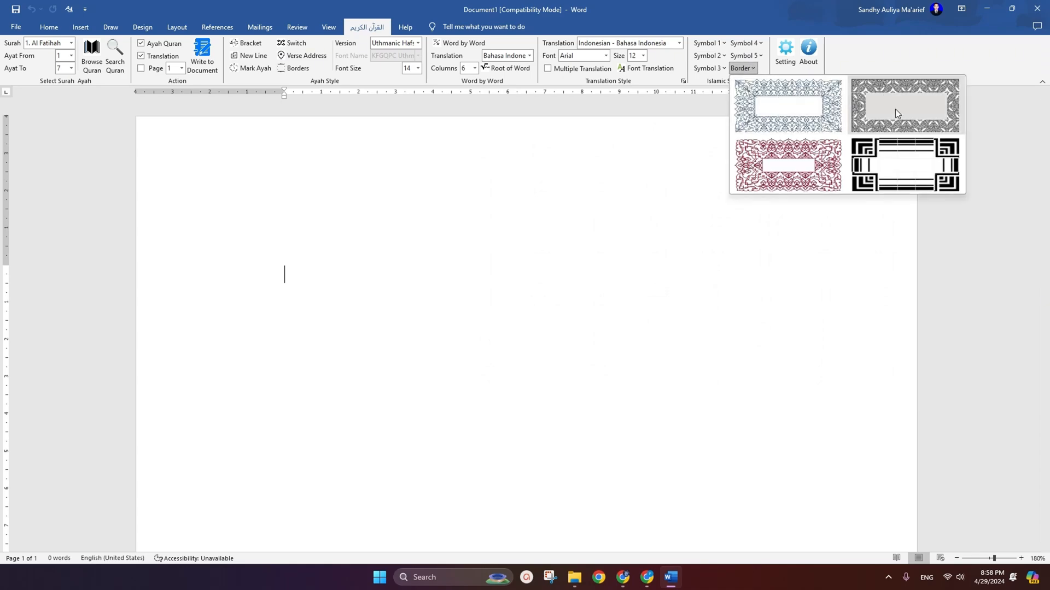
pyautogui.click(723, 56)
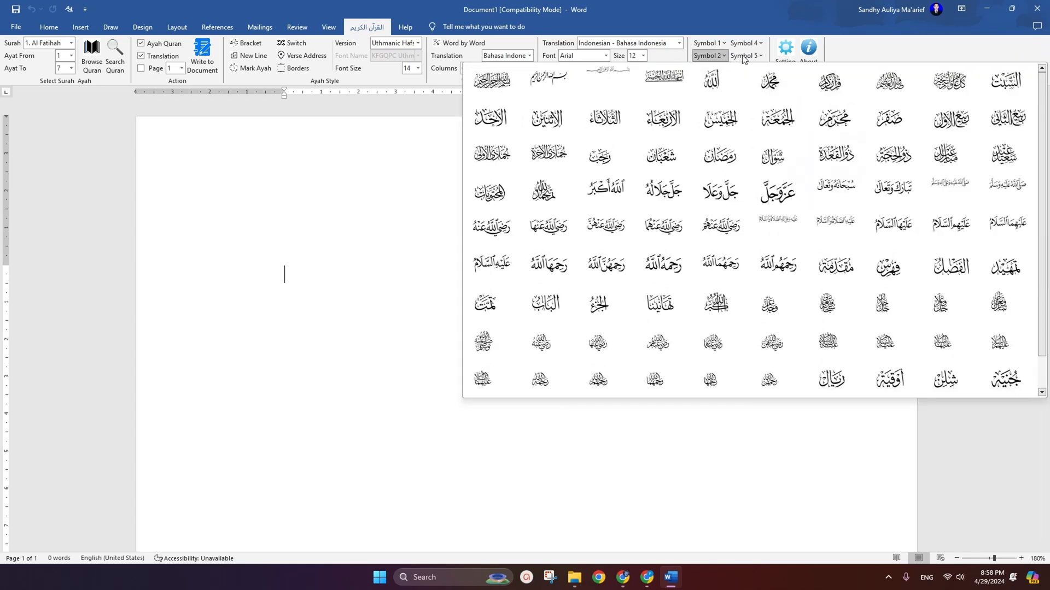
pyautogui.click(747, 56)
pyautogui.click(847, 51)
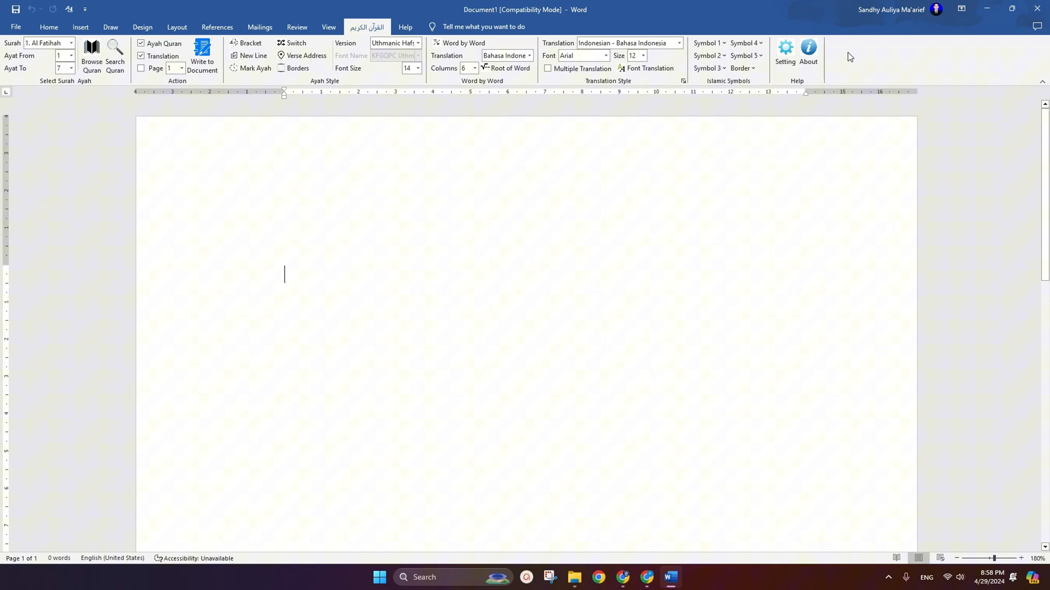
pyautogui.click(753, 67)
pyautogui.click(724, 69)
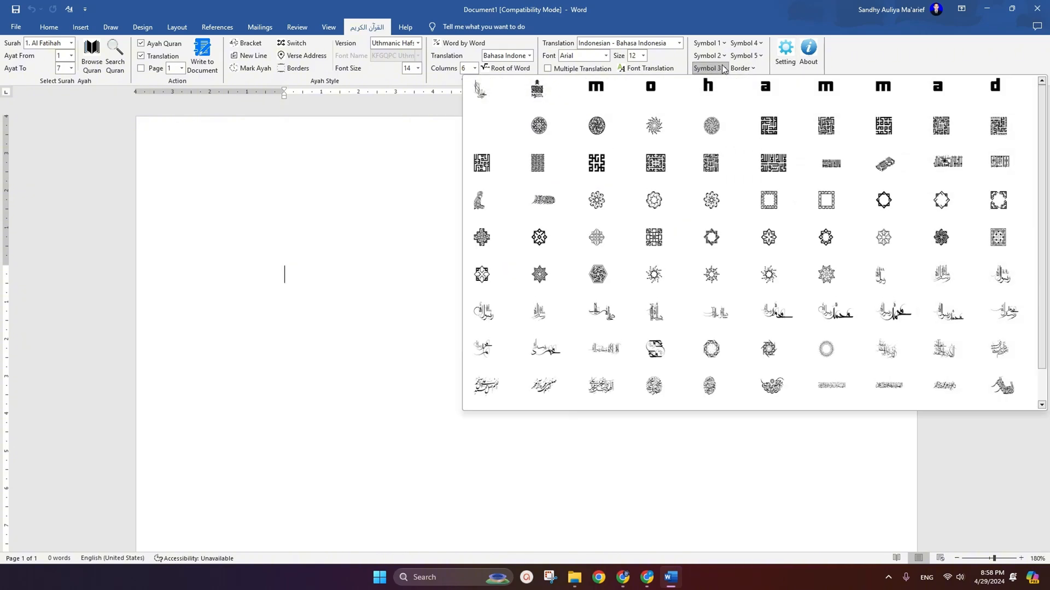
pyautogui.click(722, 55)
pyautogui.click(722, 54)
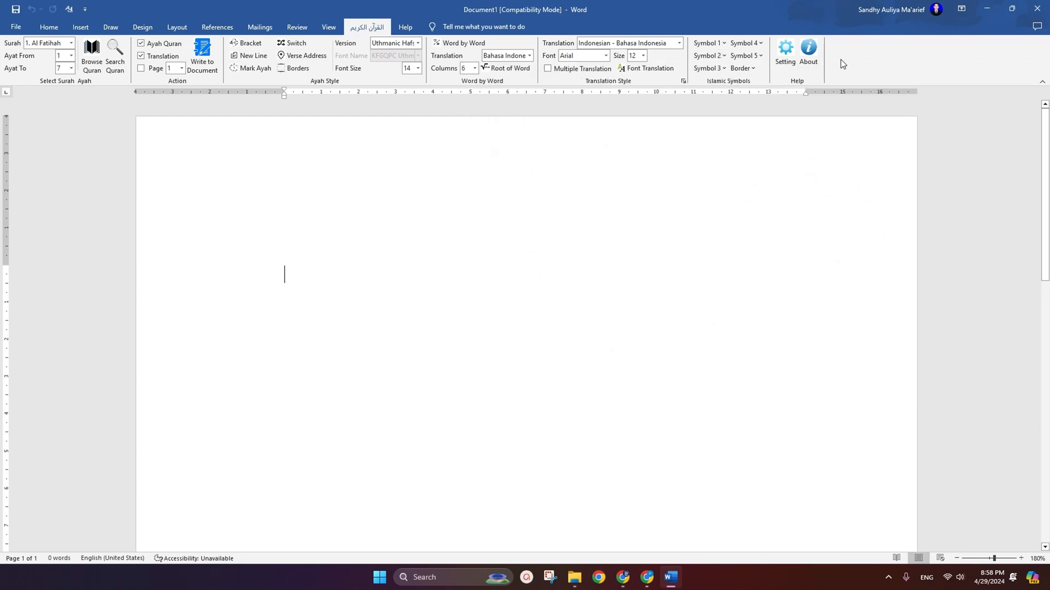
pyautogui.click(785, 54)
pyautogui.click(646, 206)
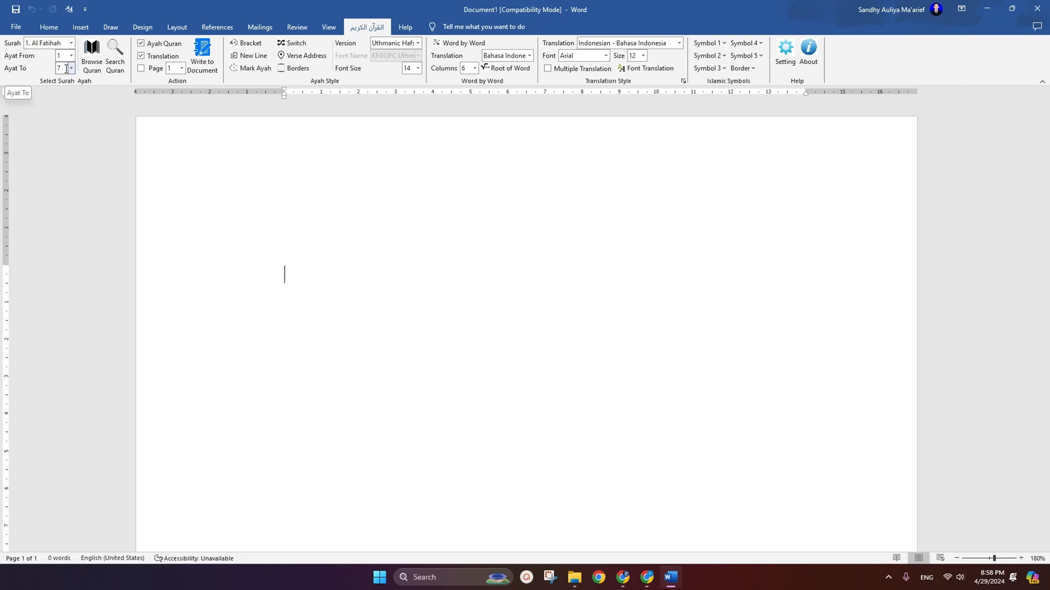
# Step: Write Al Fatihah ayat 1 to 7 with the Indonesian translation into the document, and clear the whole document again
pyautogui.click(203, 52)
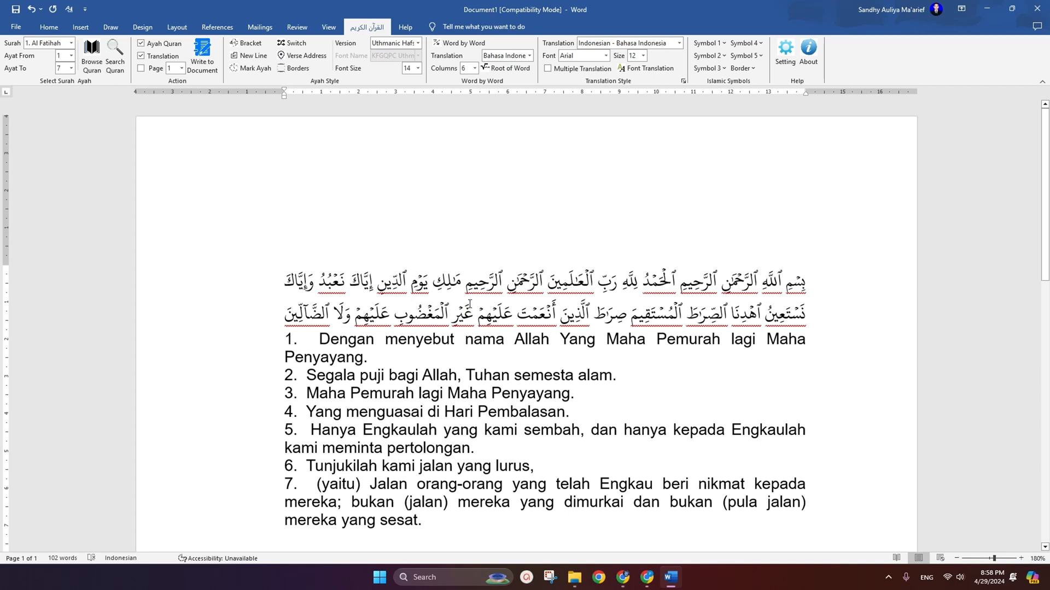
pyautogui.scroll(-3, 348, 293)
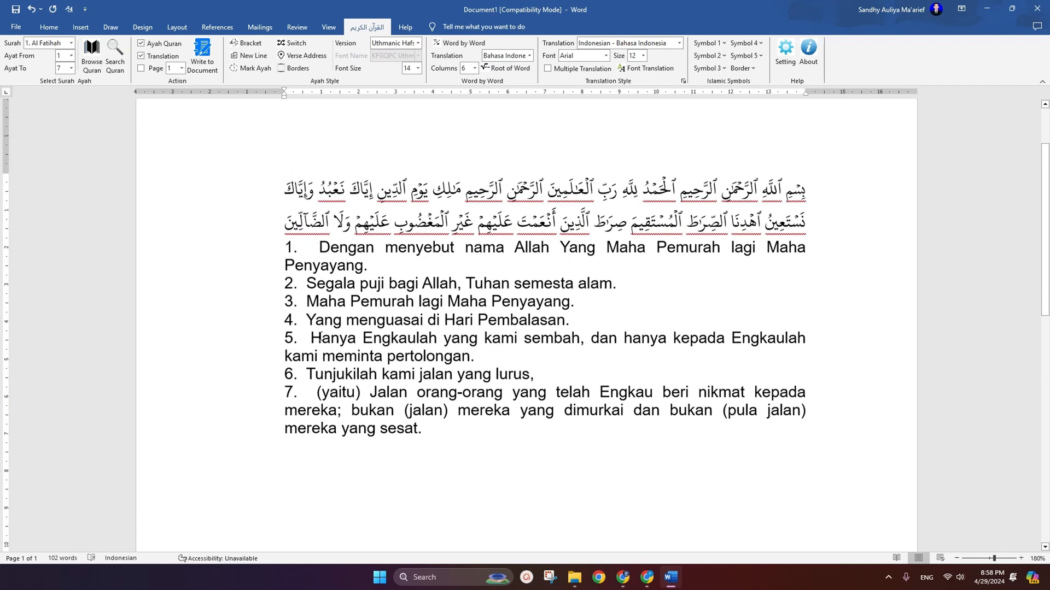
pyautogui.scroll(1, 320, 337)
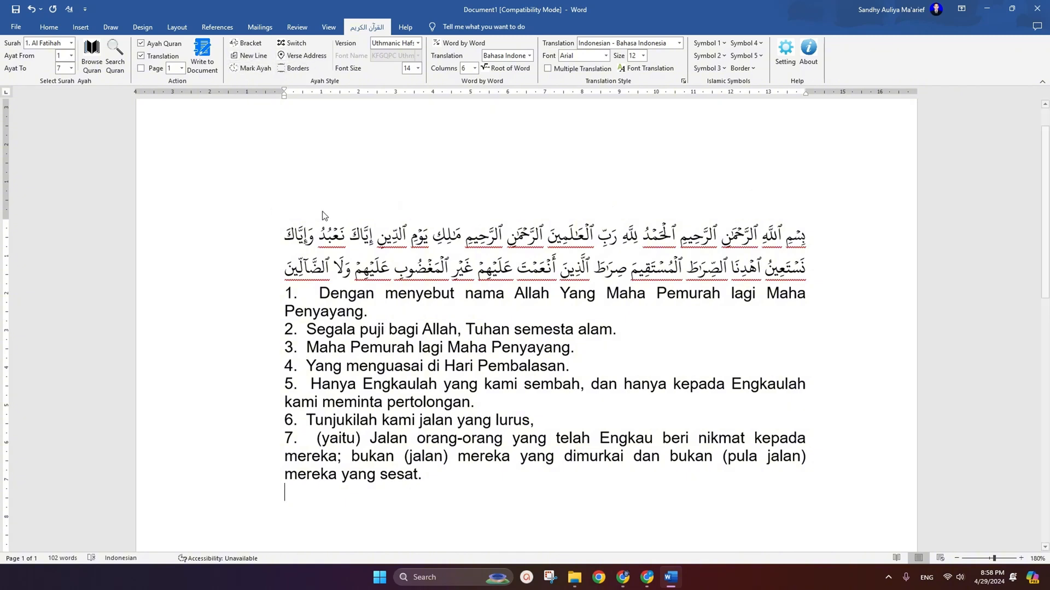
pyautogui.hotkey('ctrl', 'a')
pyautogui.press('Delete')
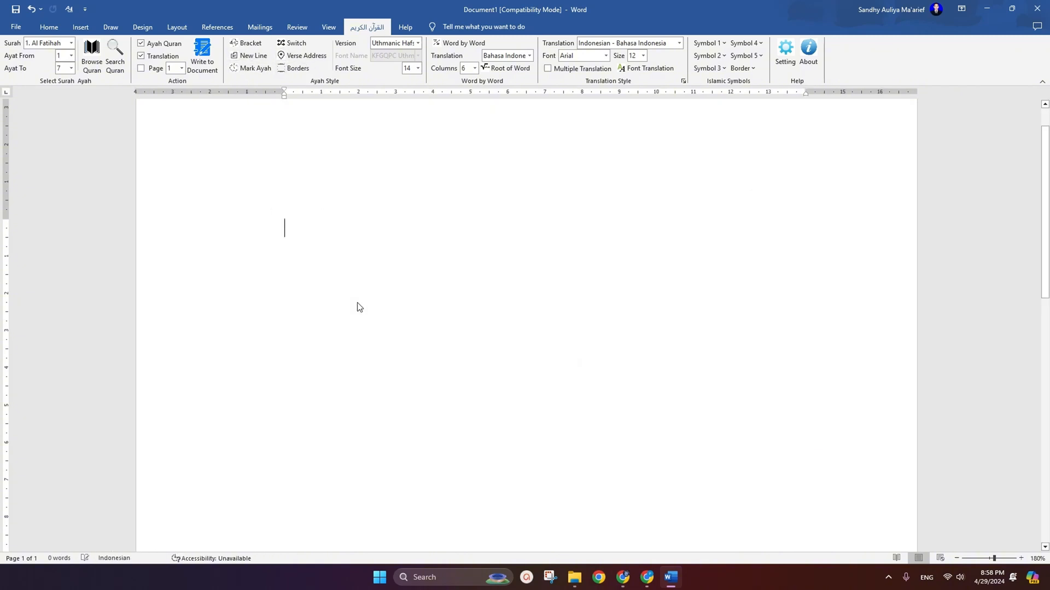
# Step: Enable only the Bracket ayah style and write Al Fatihah ayat 1 to 7 with the Indonesian translation into the document
pyautogui.click(260, 57)
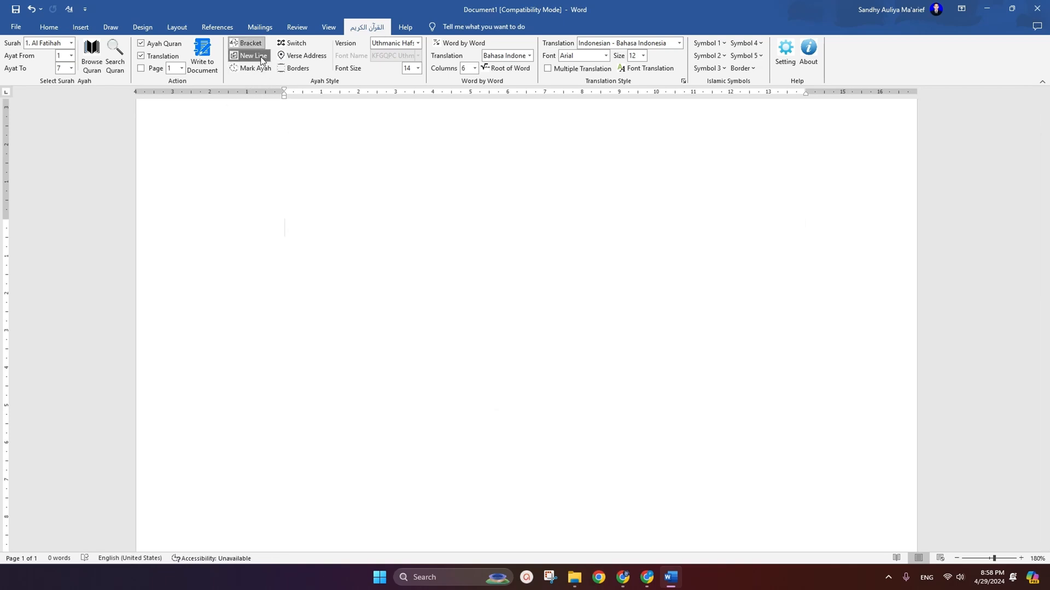
pyautogui.click(293, 44)
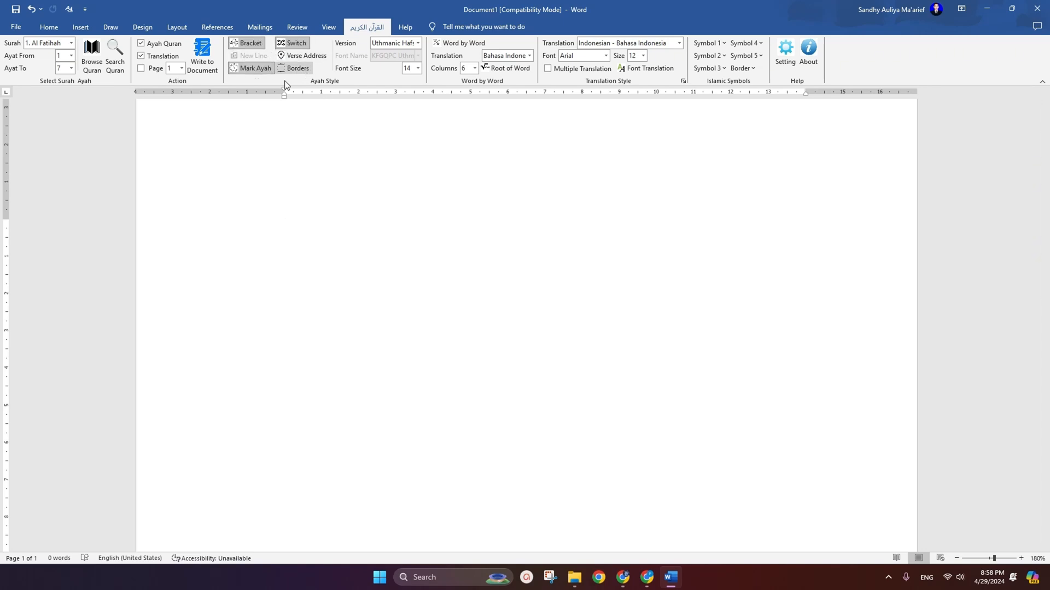
pyautogui.click(260, 47)
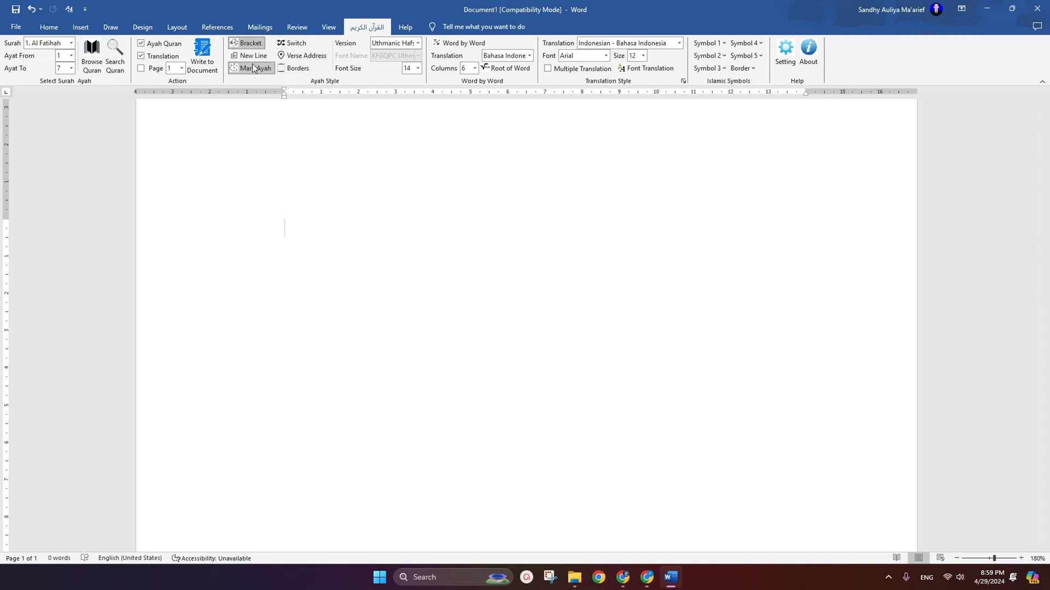
pyautogui.click(281, 44)
pyautogui.click(281, 46)
pyautogui.click(247, 66)
pyautogui.click(249, 47)
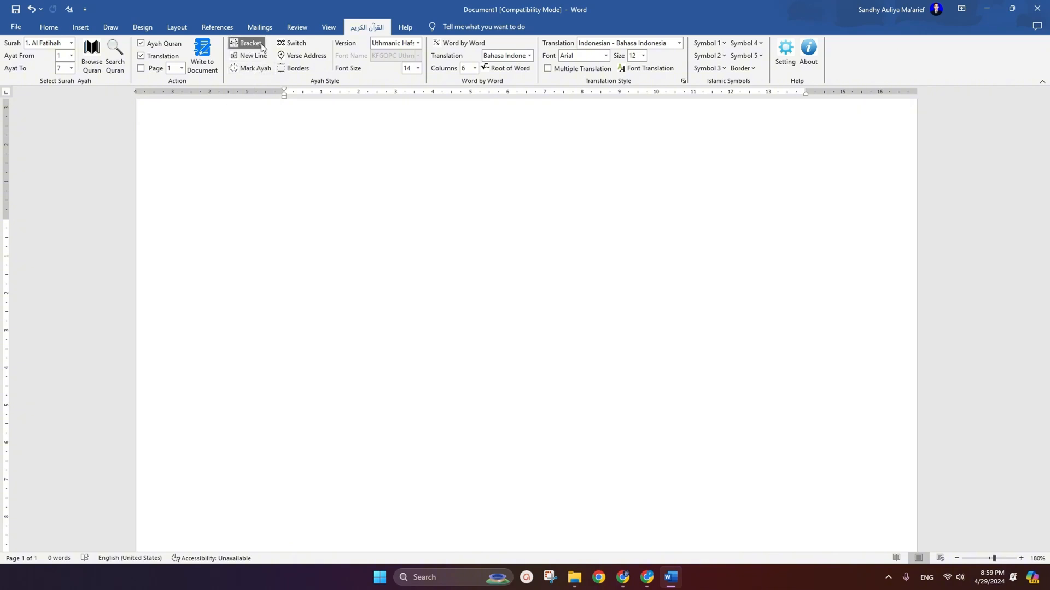
pyautogui.click(200, 60)
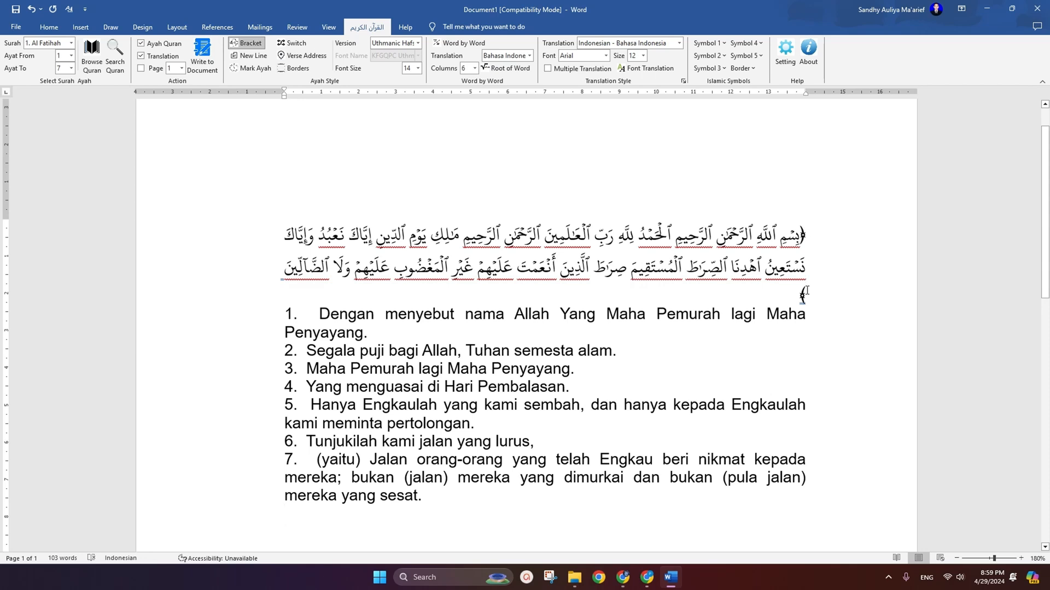
# Step: Clear the document and rewrite Al Fatihah ayat 1 to 7 with the Indonesian translation, using the New Line ayah style instead of Bracket
pyautogui.hotkey('ctrl', 'a')
pyautogui.press('Delete')
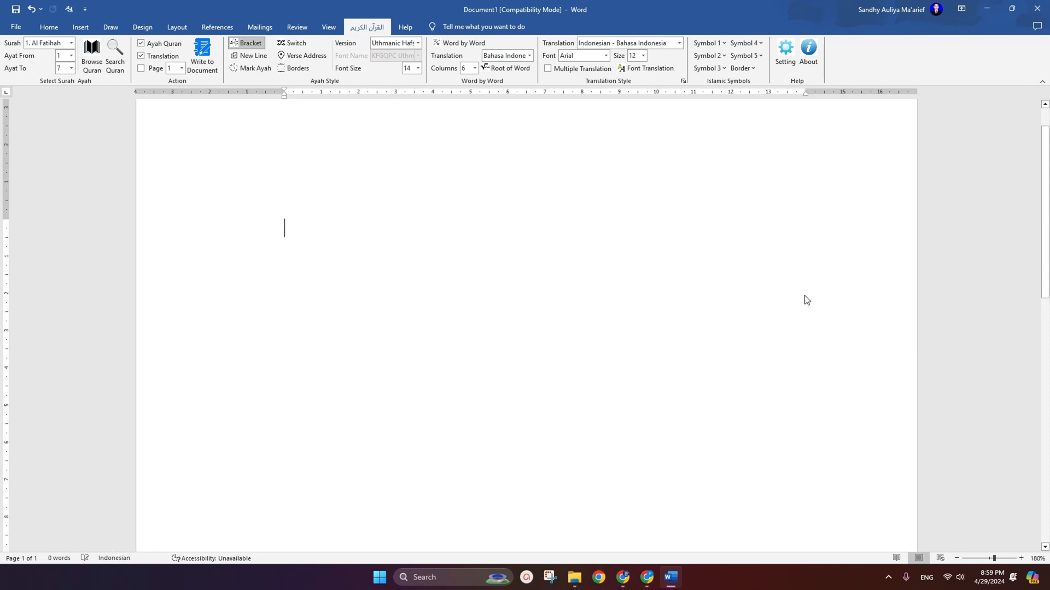
pyautogui.click(260, 45)
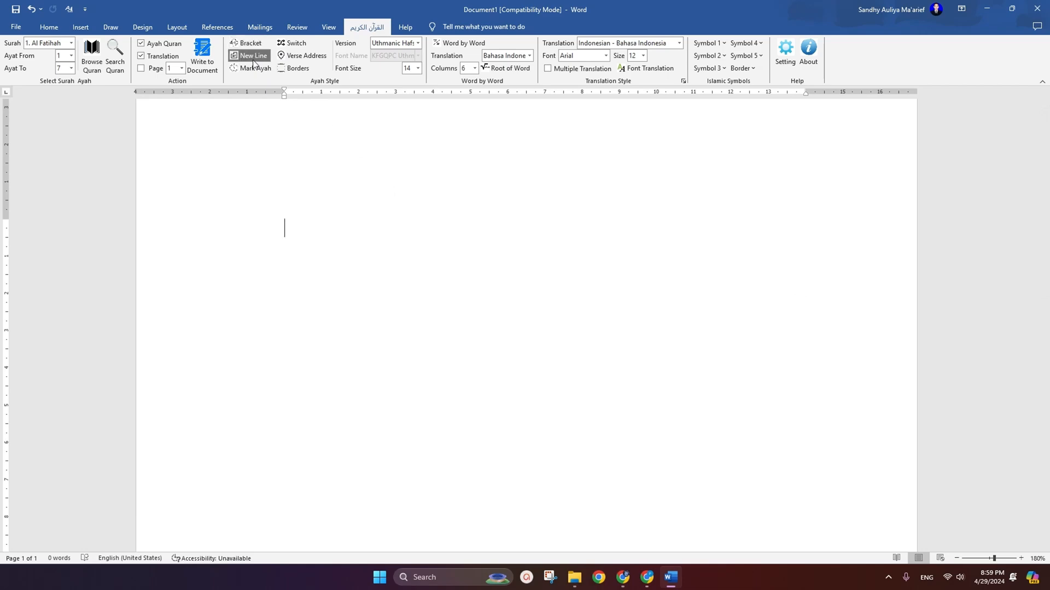
pyautogui.click(202, 54)
pyautogui.scroll(3, 711, 229)
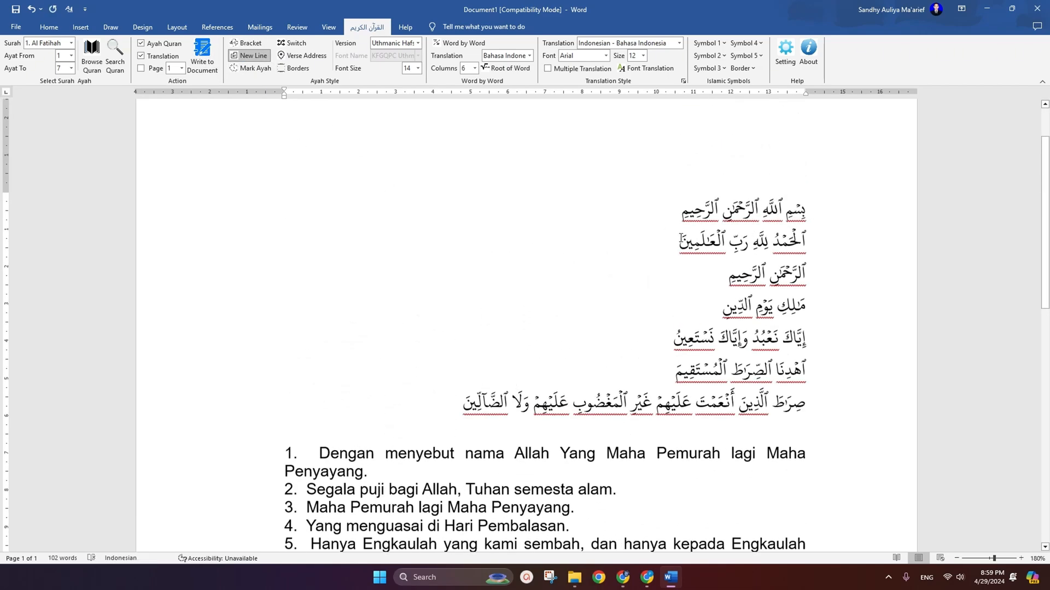
pyautogui.scroll(-2, 509, 265)
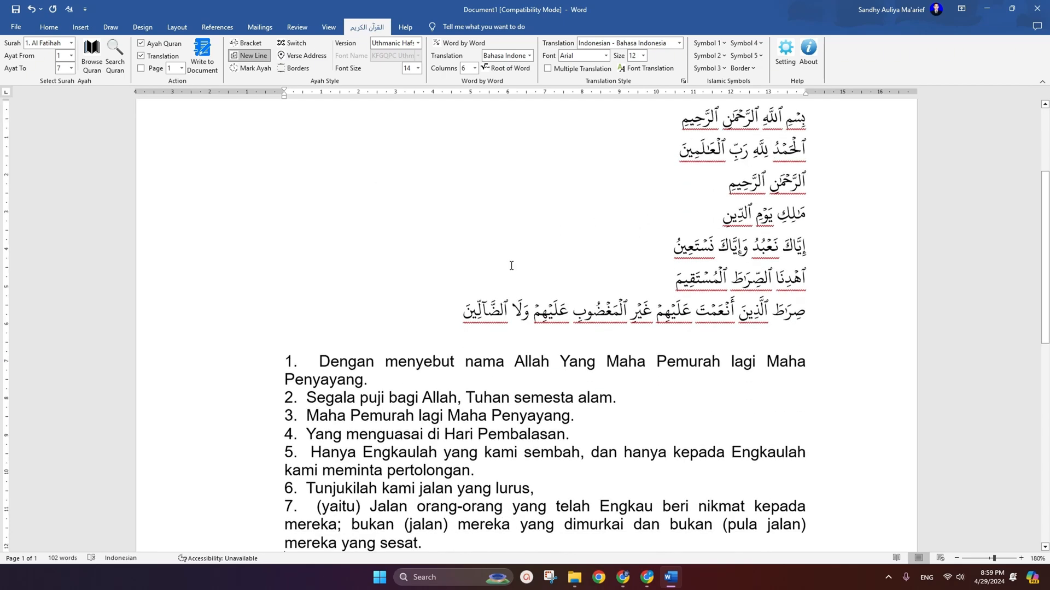
# Step: Clear the document and rewrite Al Fatihah ayat 1 to 7 with Mark Ayah enabled in addition to New Line
pyautogui.hotkey('ctrl', 'a')
pyautogui.press('Delete')
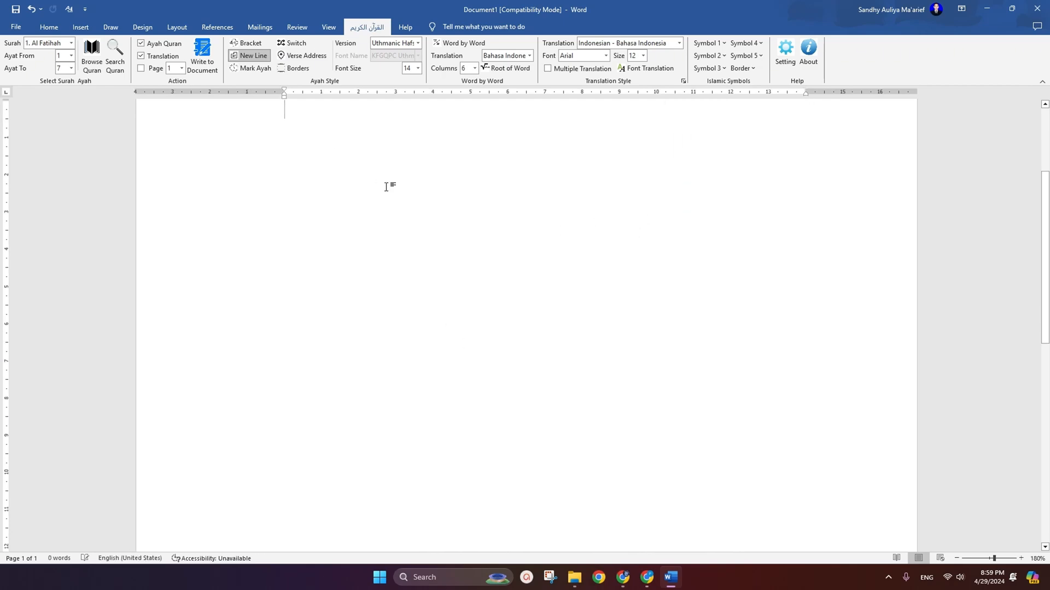
pyautogui.click(261, 70)
pyautogui.click(202, 55)
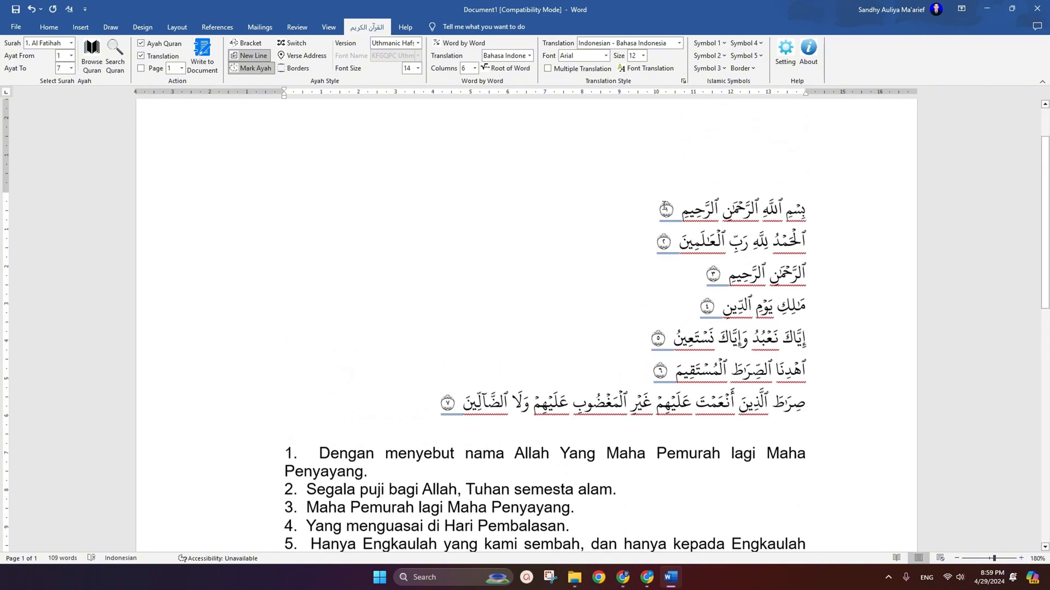
pyautogui.scroll(1, 713, 309)
pyautogui.scroll(-6, 435, 313)
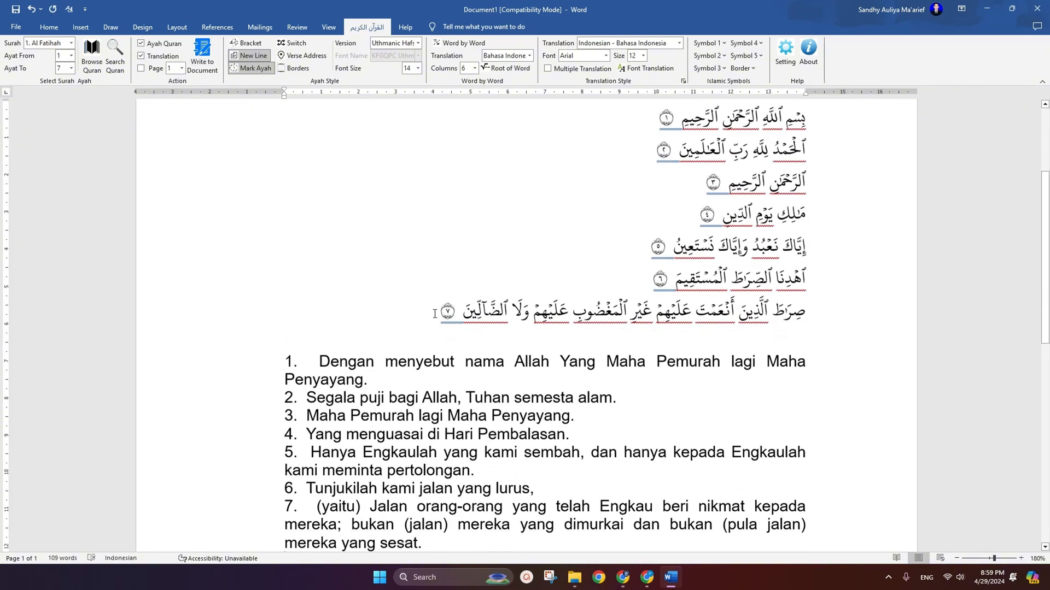
pyautogui.scroll(3, 429, 310)
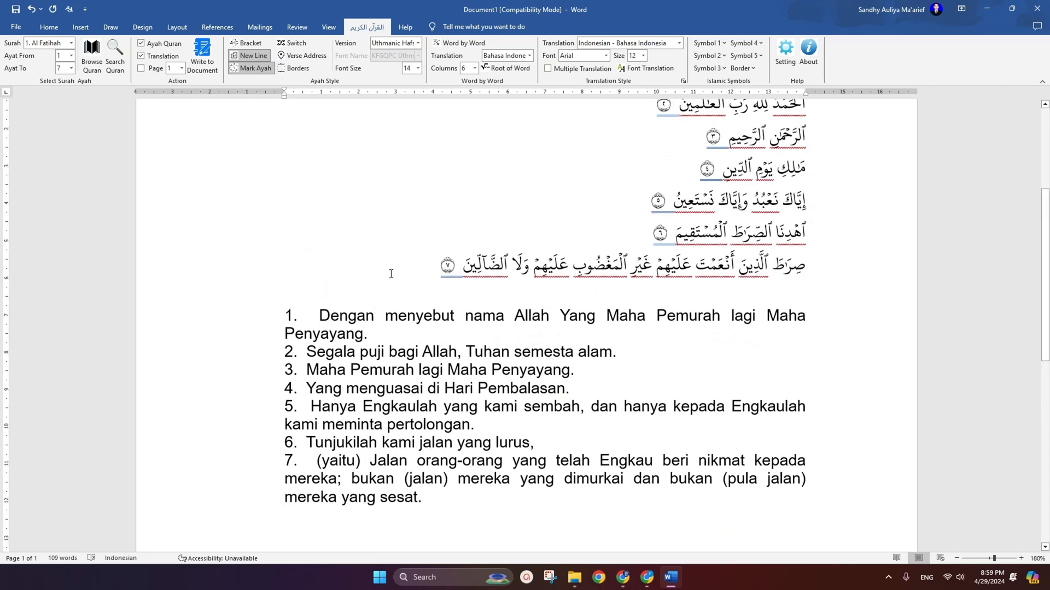
# Step: Clear the document and rewrite the seven ayat with the Switch style enabled, alternating each verse with its translation
pyautogui.hotkey('ctrl', 'a')
pyautogui.press('Delete')
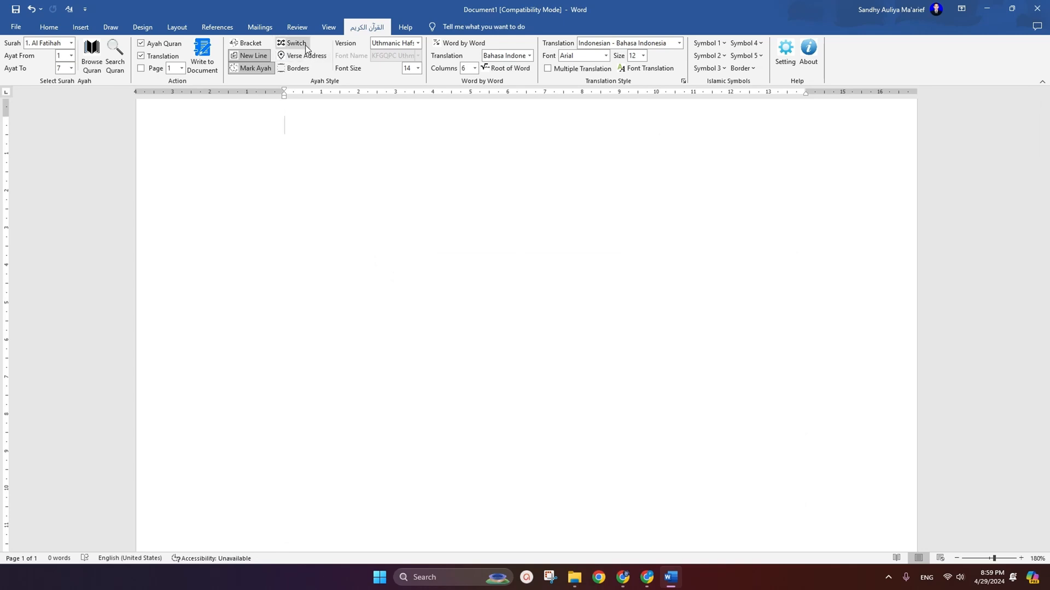
pyautogui.click(305, 45)
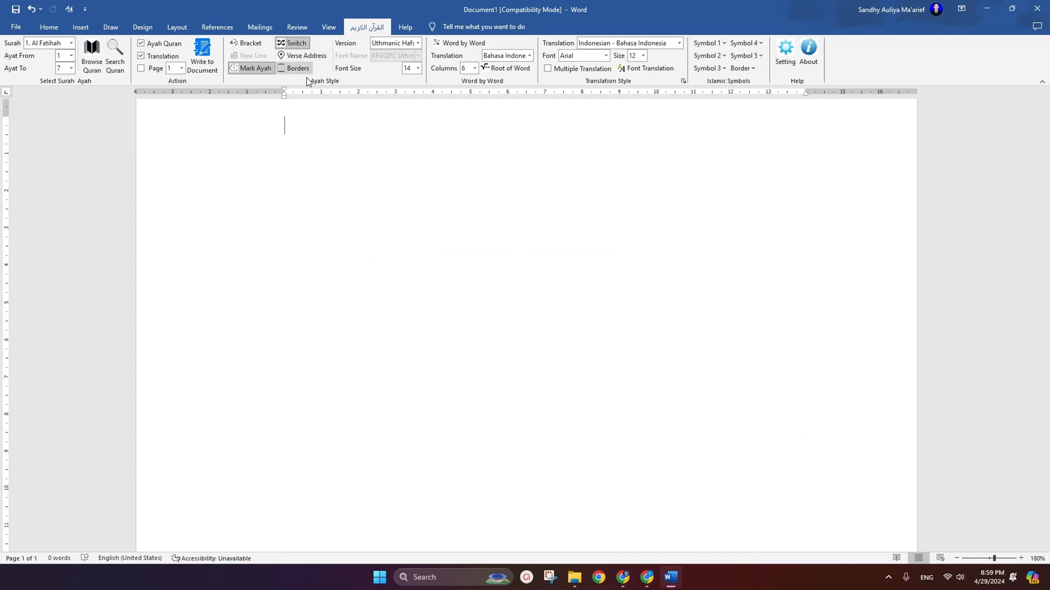
pyautogui.click(202, 62)
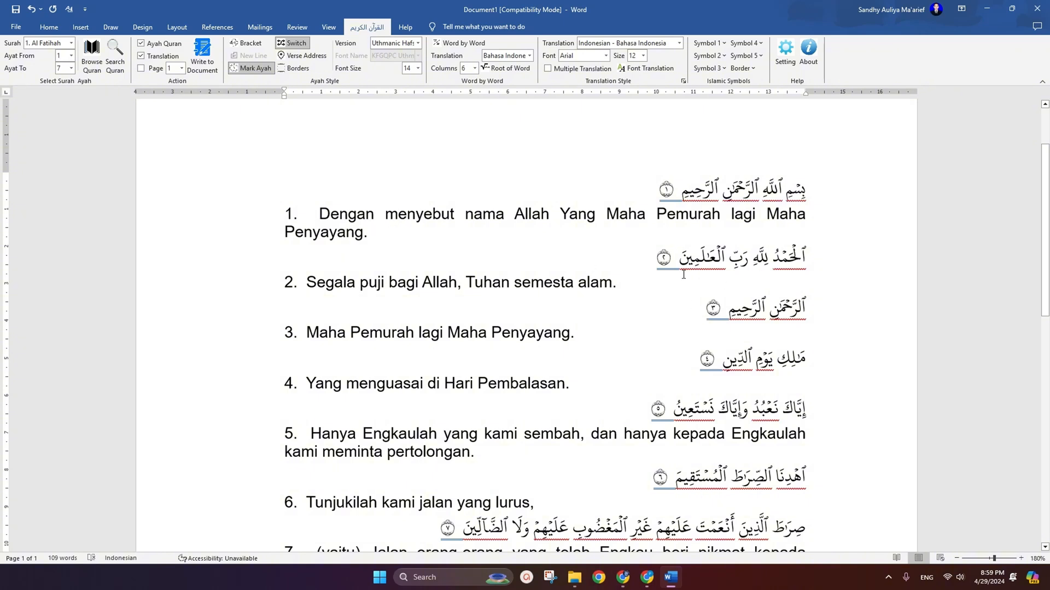
pyautogui.scroll(-5, 683, 275)
pyautogui.scroll(5, 625, 382)
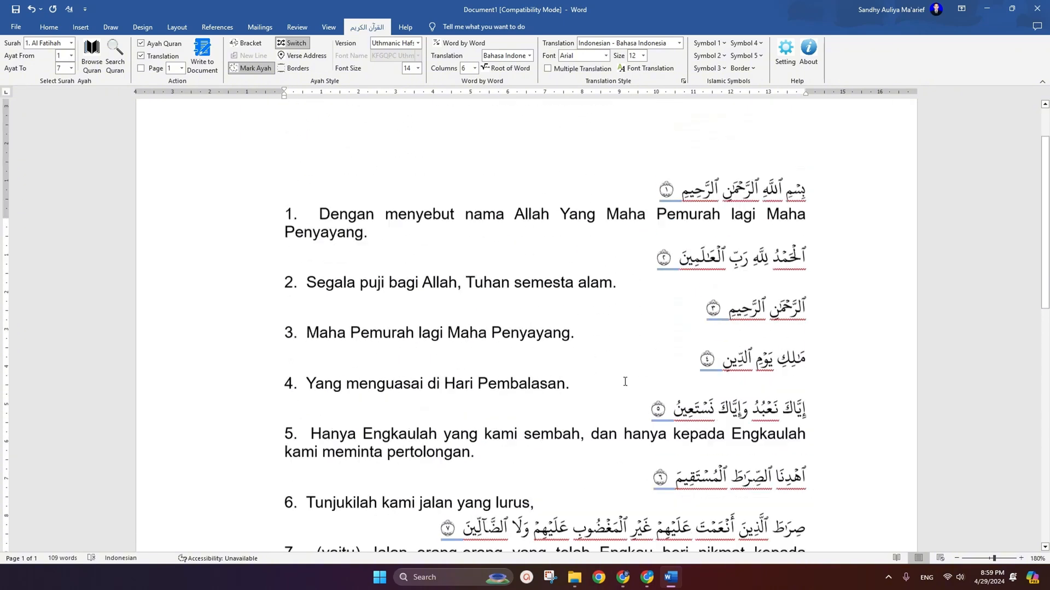
pyautogui.scroll(2, 625, 382)
pyautogui.scroll(-3, 663, 357)
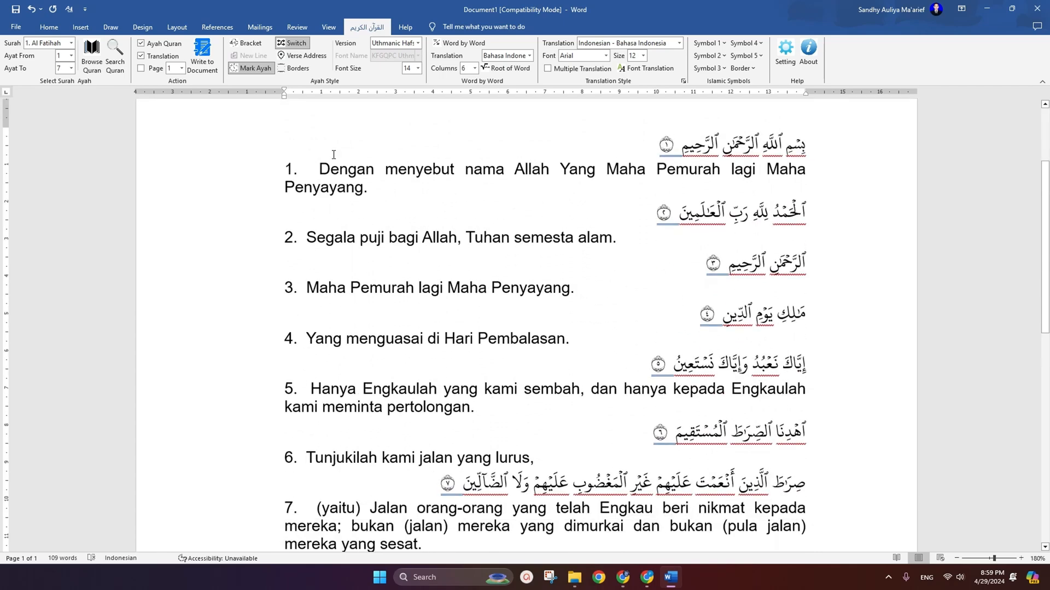
# Step: Replace the Switch style with Verse Address and New Line, and rewrite Al Fatihah ayat 1 to 7 in the cleared document
pyautogui.click(295, 44)
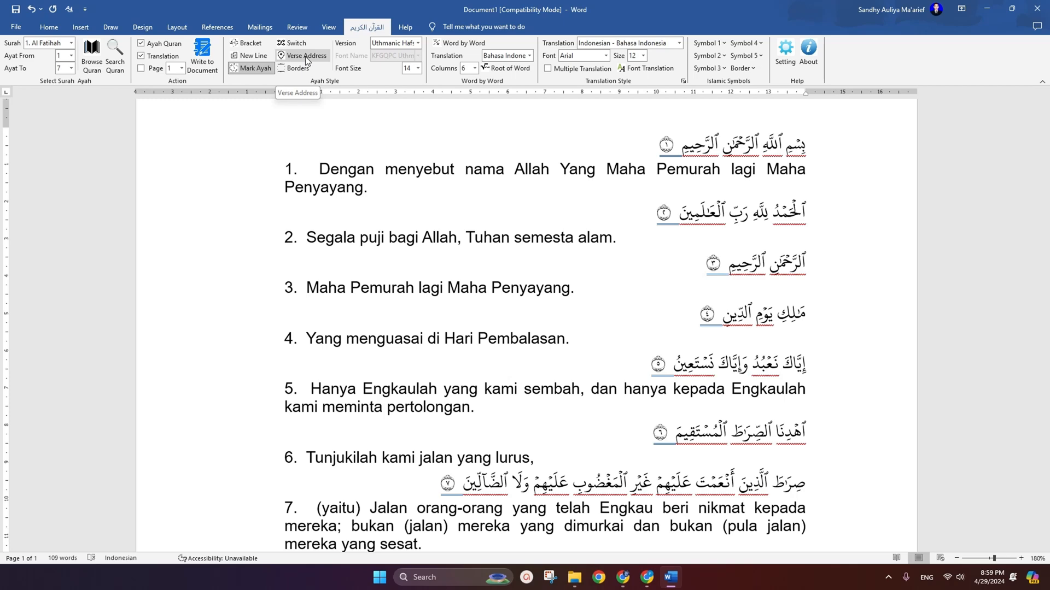
pyautogui.click(306, 58)
pyautogui.click(257, 55)
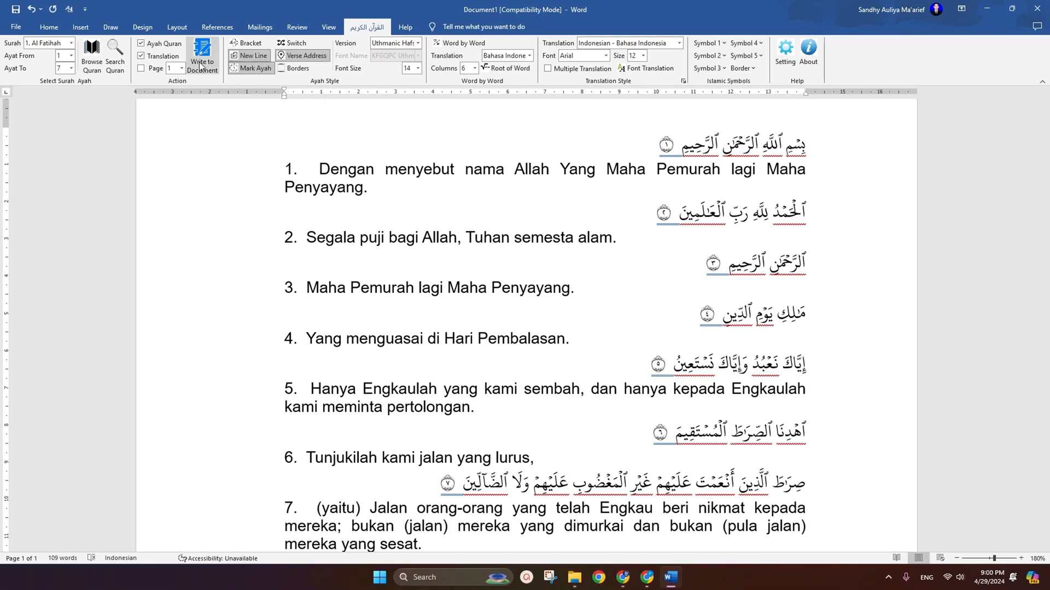
pyautogui.click(200, 66)
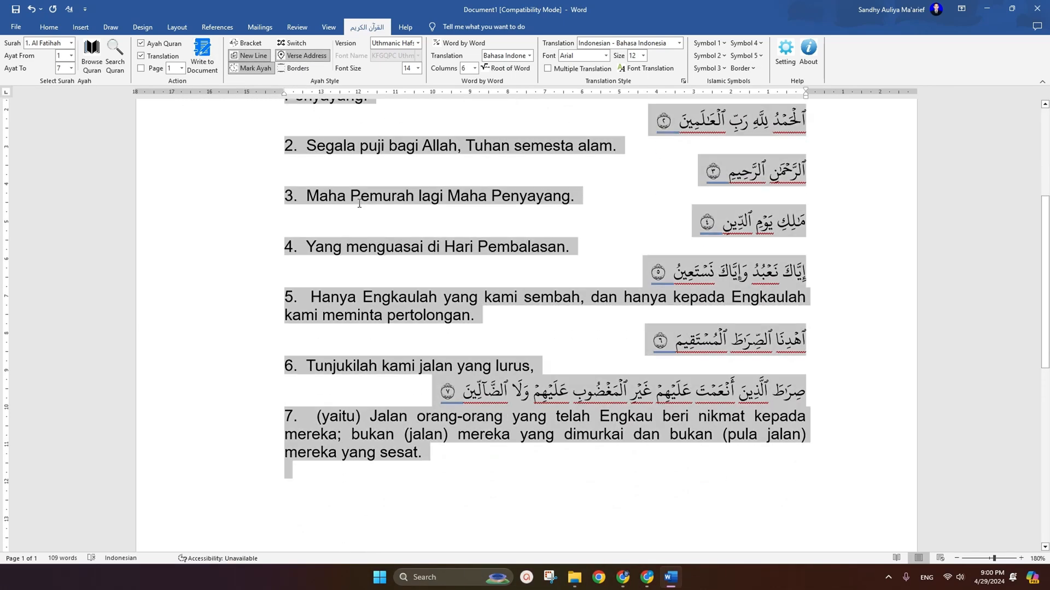
pyautogui.press('Delete')
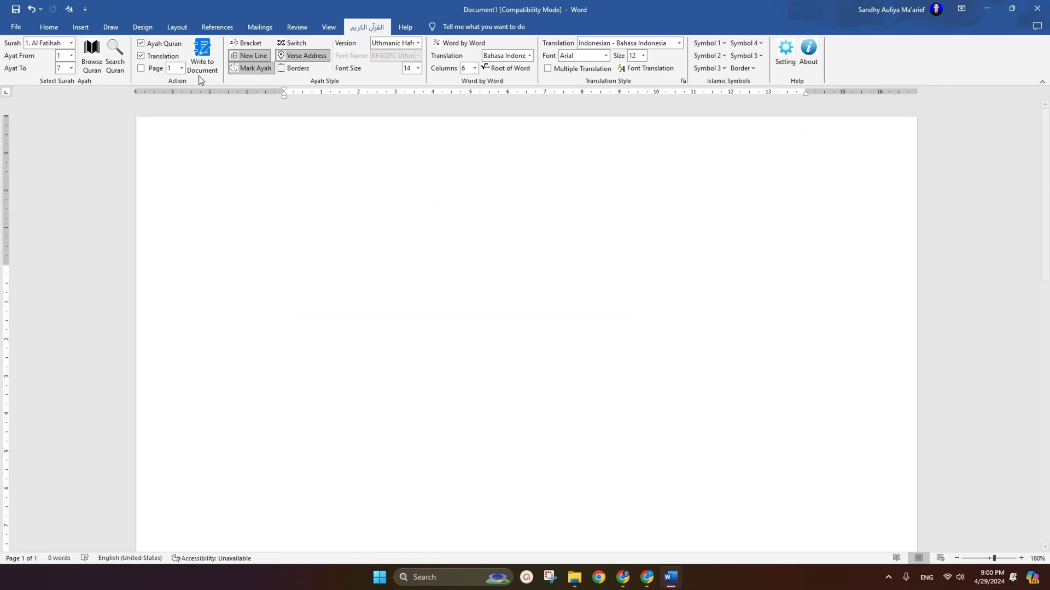
pyautogui.click(205, 63)
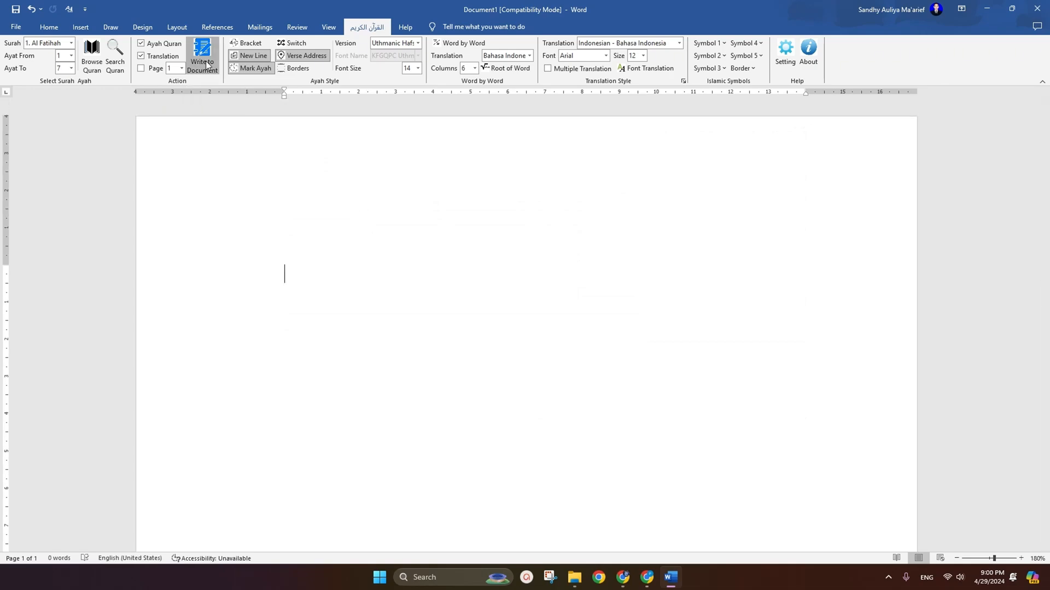
pyautogui.scroll(3, 634, 278)
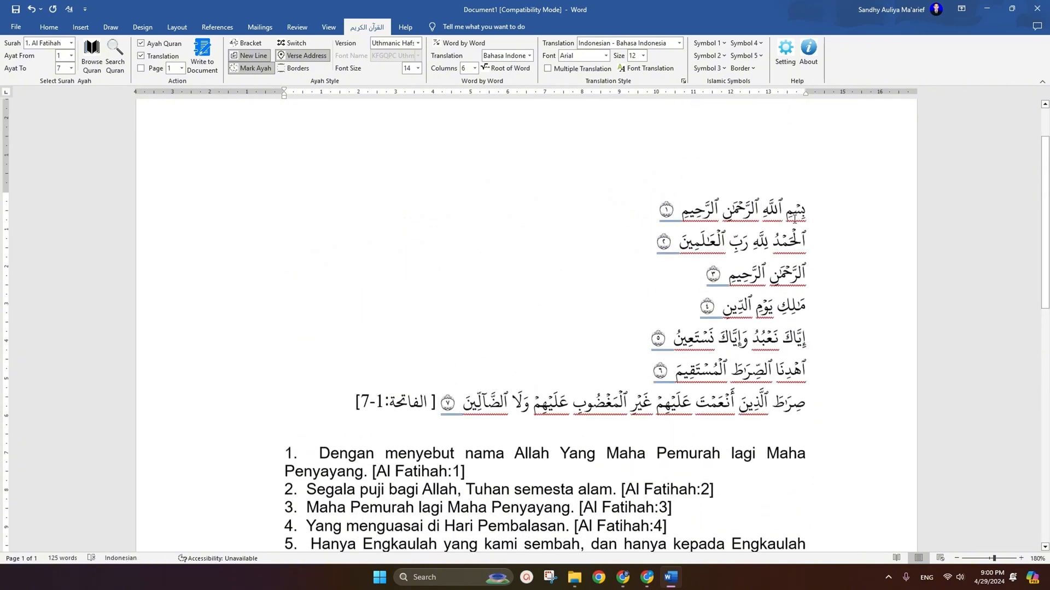
pyautogui.scroll(-3, 699, 212)
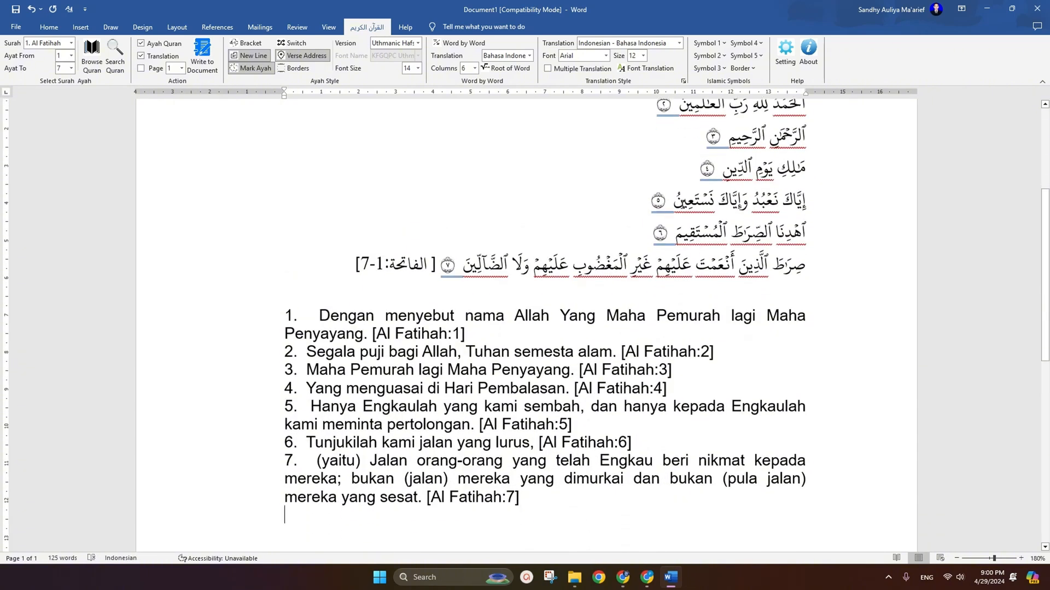
pyautogui.scroll(2, 409, 317)
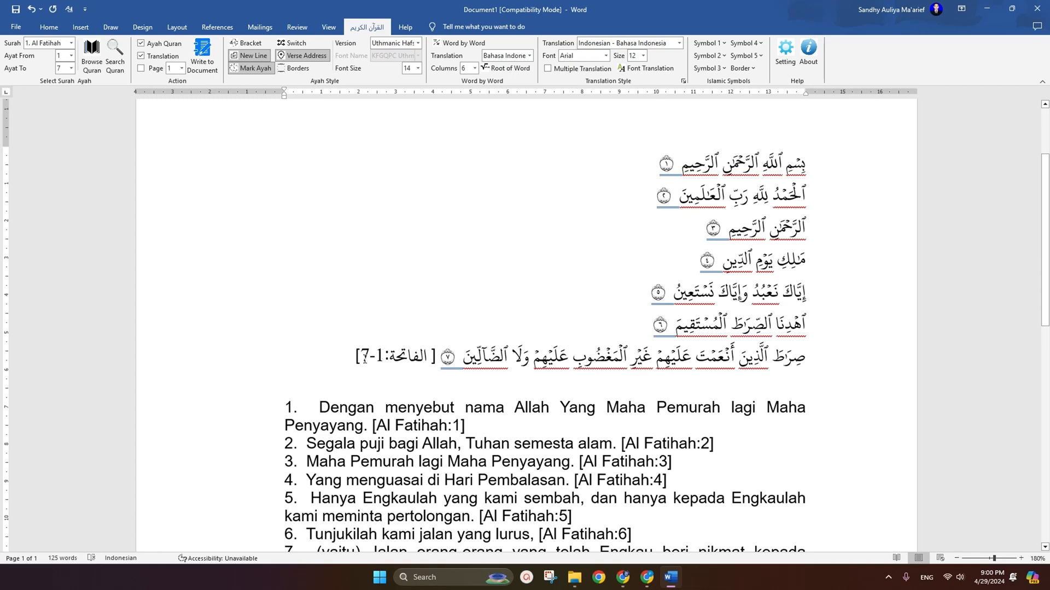
pyautogui.scroll(-4, 365, 358)
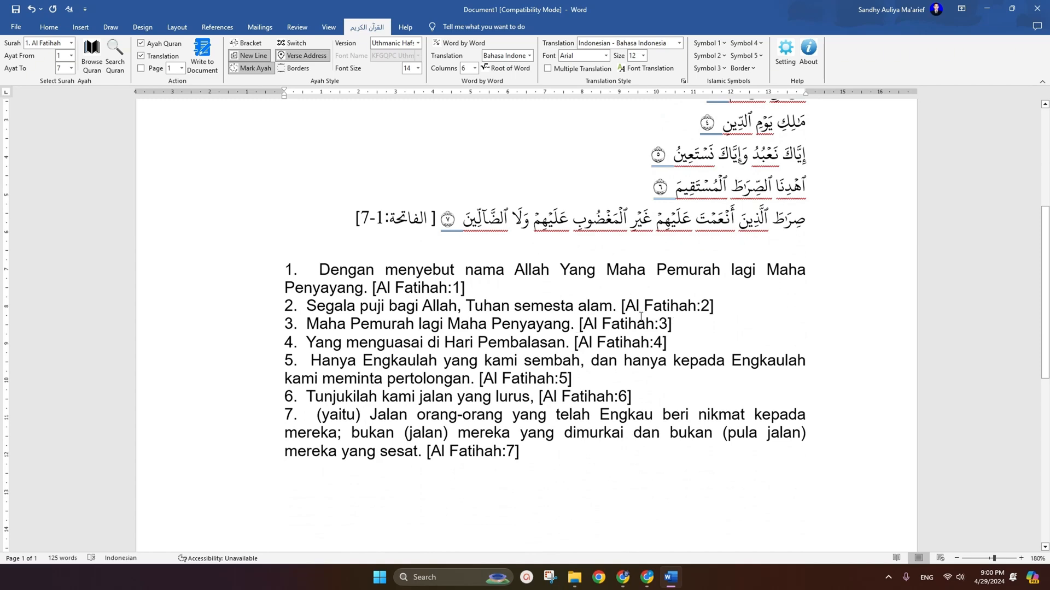
pyautogui.scroll(7, 584, 384)
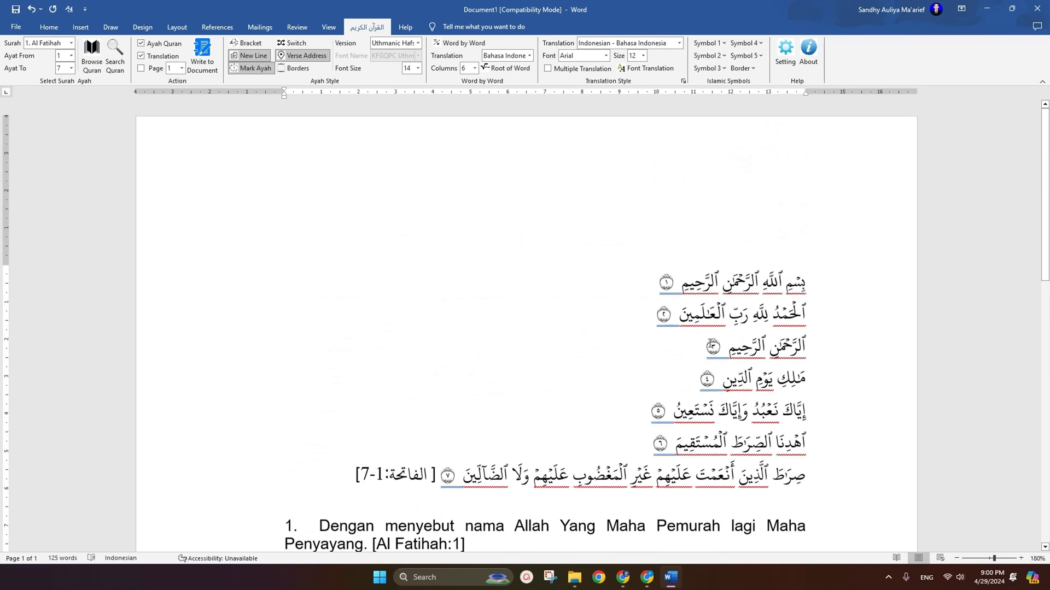
# Step: Set the Quran text version to Pure Arabic Unicode and rewrite the seven ayat in the cleared document
pyautogui.click(418, 42)
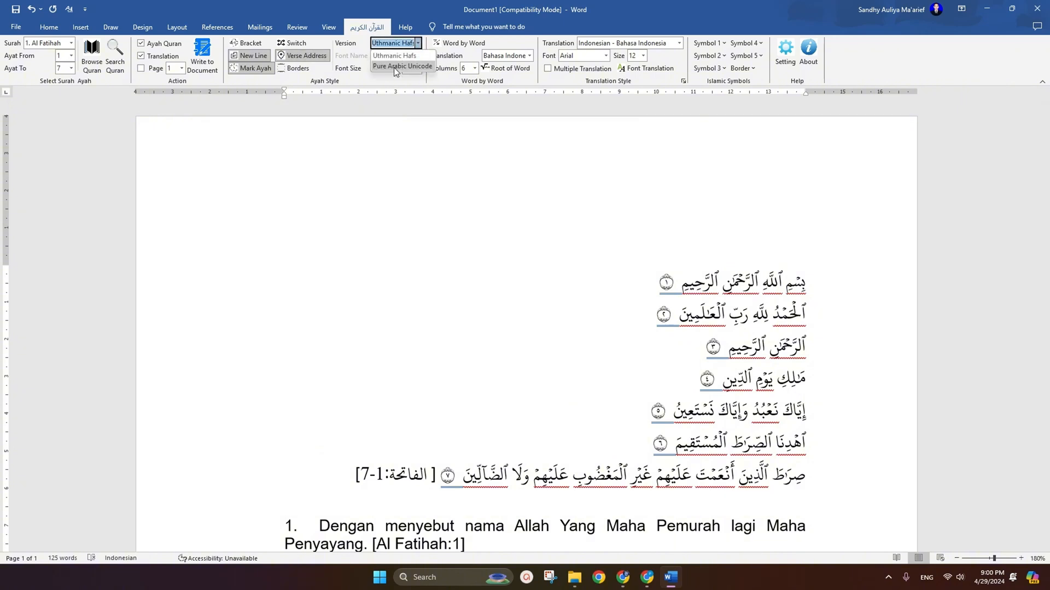
pyautogui.click(393, 66)
pyautogui.scroll(-7, 602, 301)
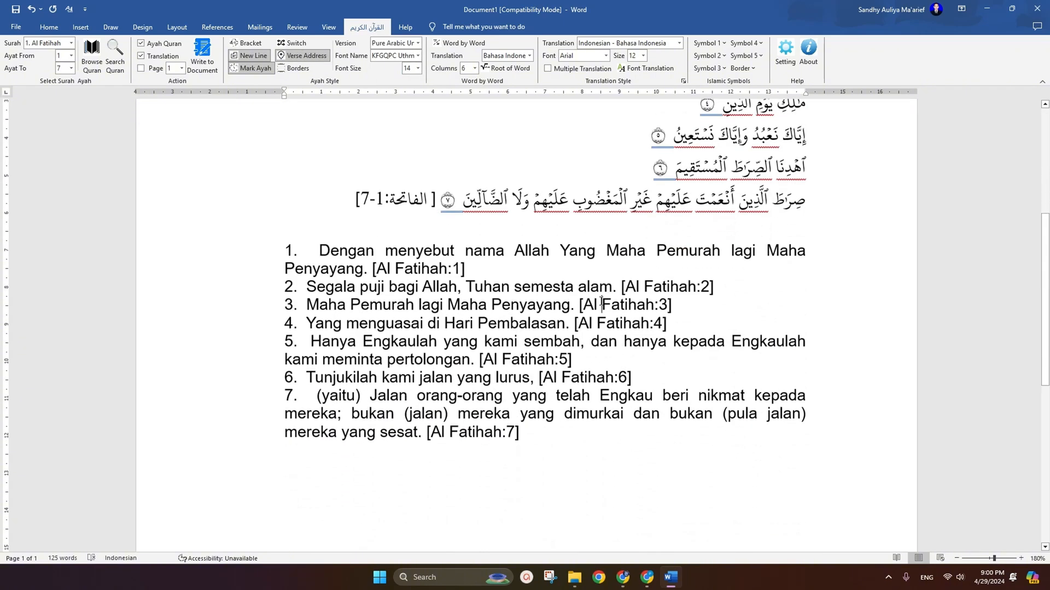
pyautogui.hotkey('ctrl', 'a')
pyautogui.press('Delete')
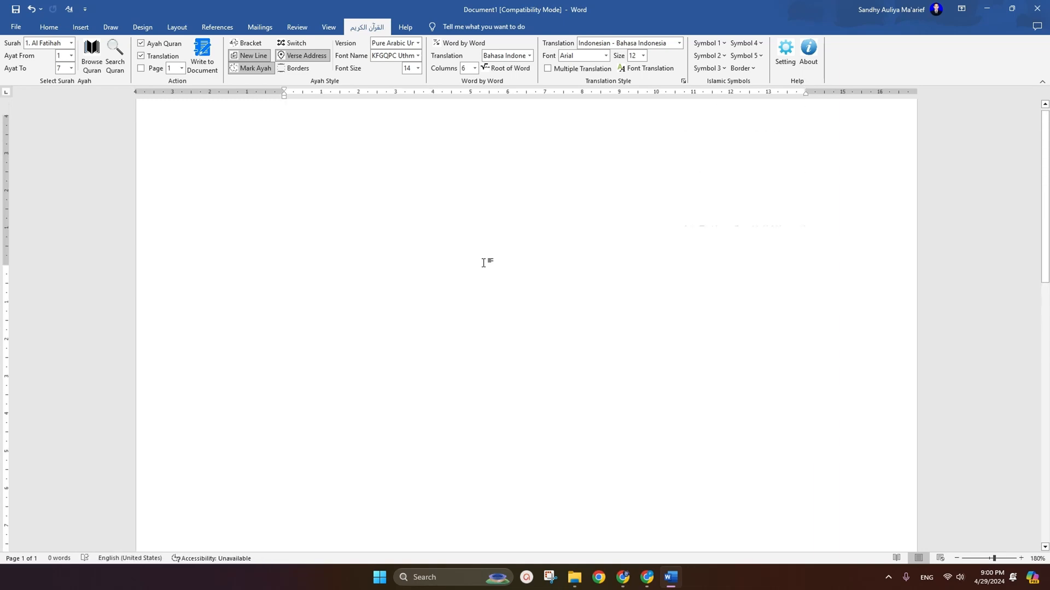
pyautogui.click(202, 54)
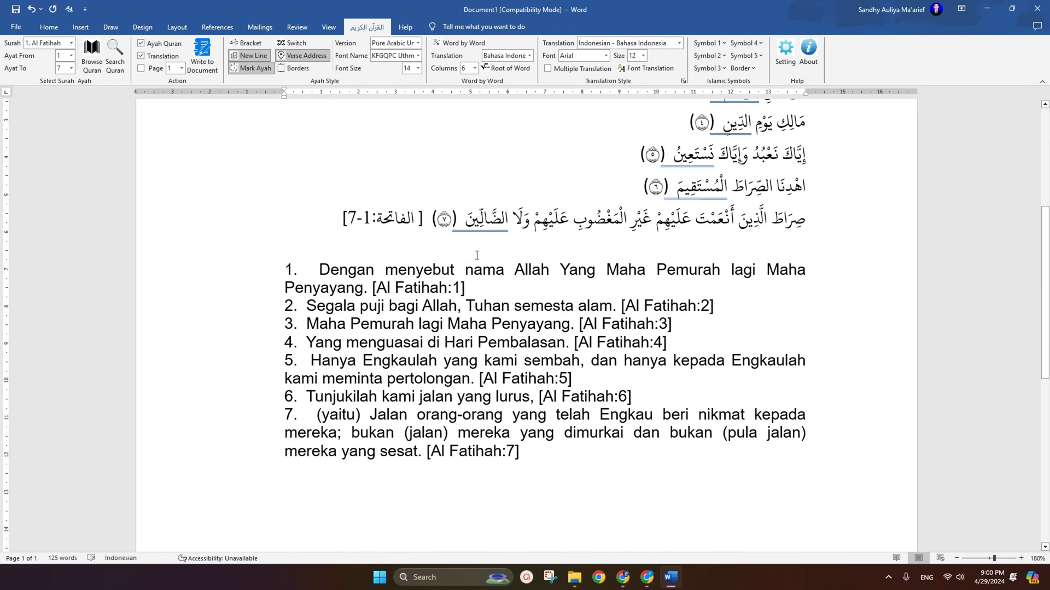
pyautogui.scroll(3, 512, 242)
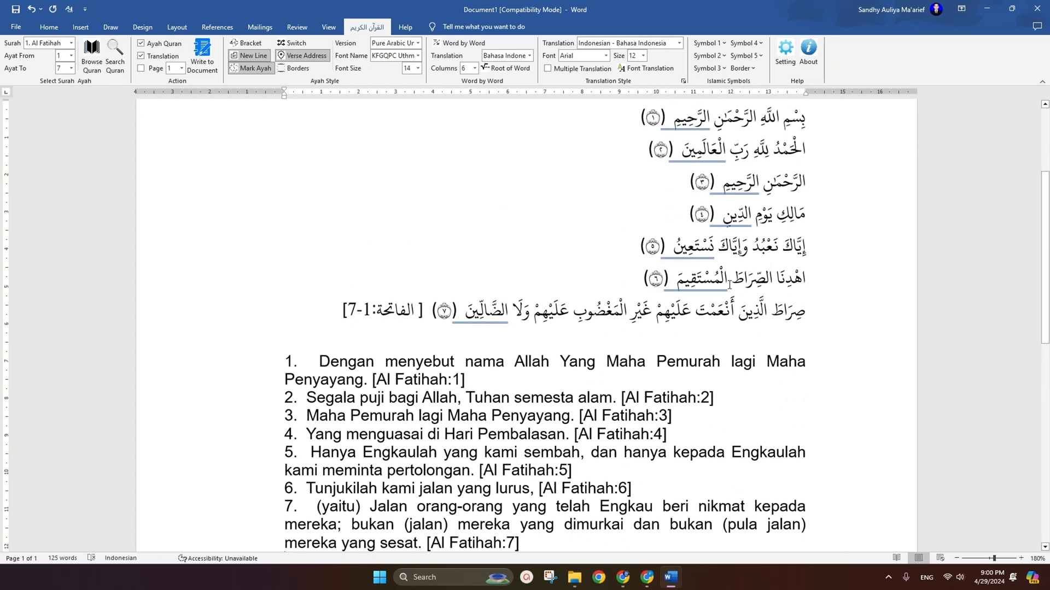
pyautogui.scroll(6, 729, 285)
pyautogui.scroll(-5, 518, 148)
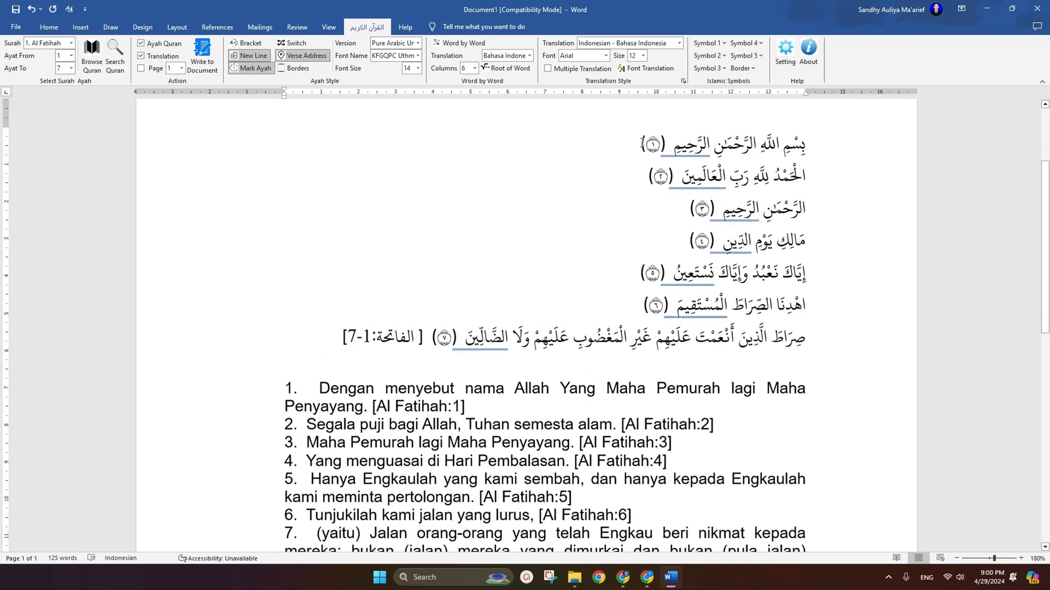
pyautogui.click(648, 144)
pyautogui.click(665, 142)
pyautogui.click(647, 144)
# Step: Clear the document and write the seven ayat again in the Uthmanic Hafs version for comparison
pyautogui.hotkey('ctrl', 'a')
pyautogui.press('Delete')
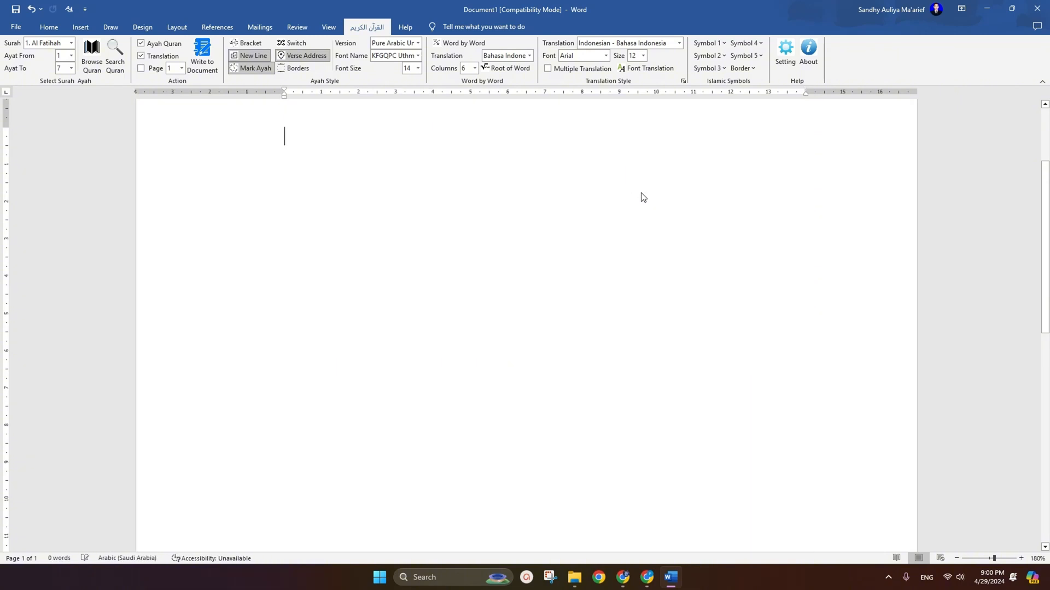
pyautogui.click(418, 44)
pyautogui.click(408, 54)
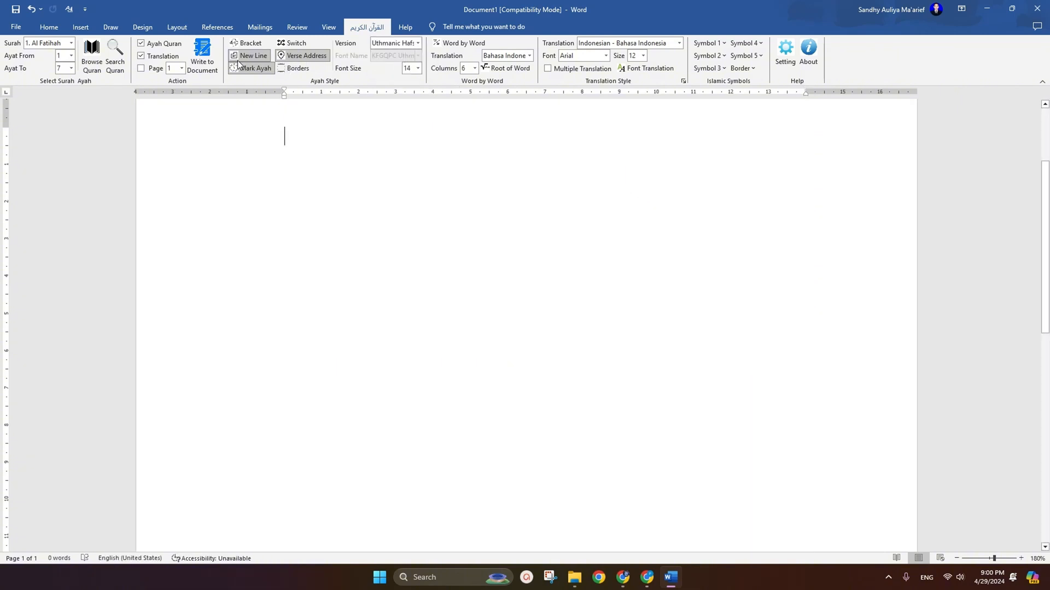
pyautogui.click(202, 55)
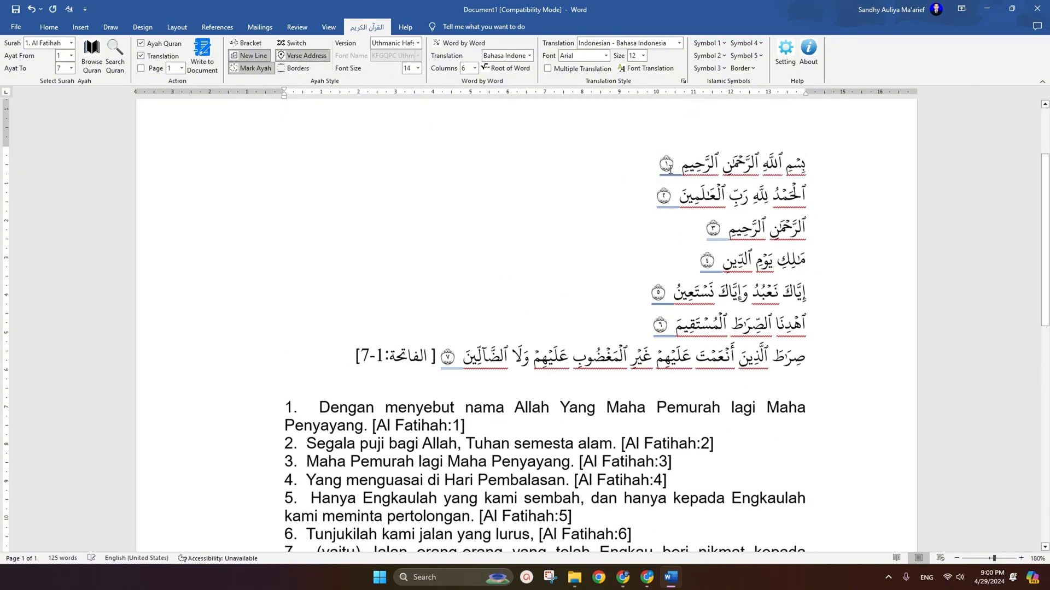
# Step: Empty the document and write Al Fatihah ayat 1 to 7 with the version set back to Pure Arabic Unicode
pyautogui.hotkey('ctrl', 'z')
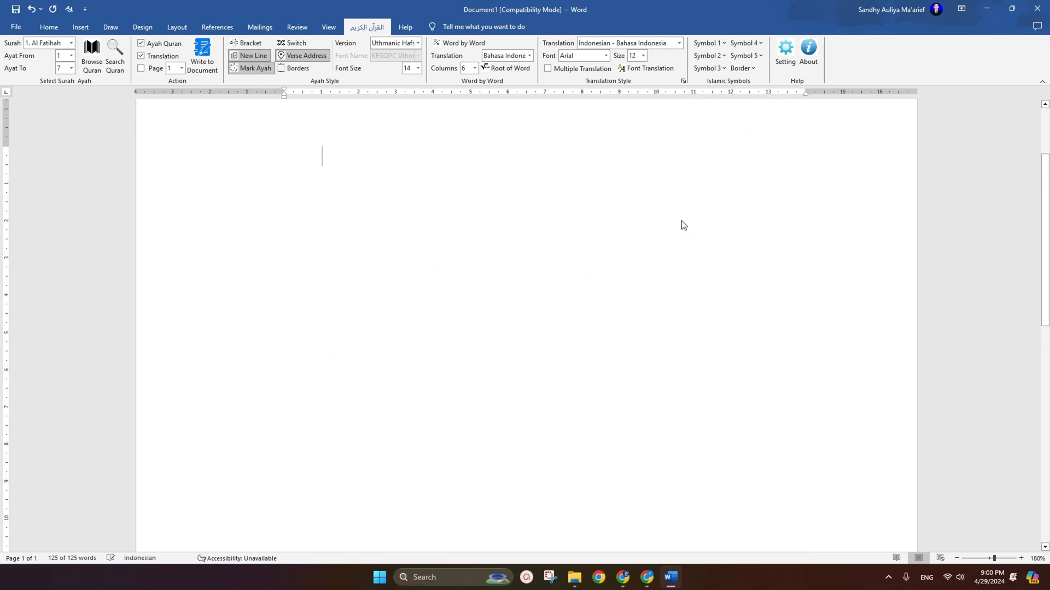
pyautogui.click(418, 44)
pyautogui.click(406, 65)
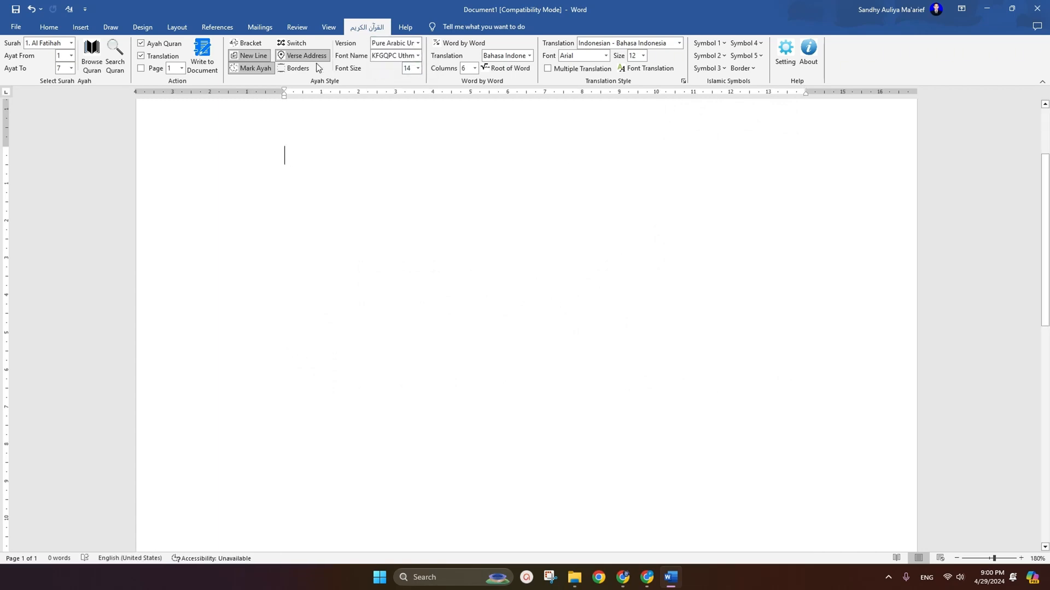
pyautogui.click(201, 55)
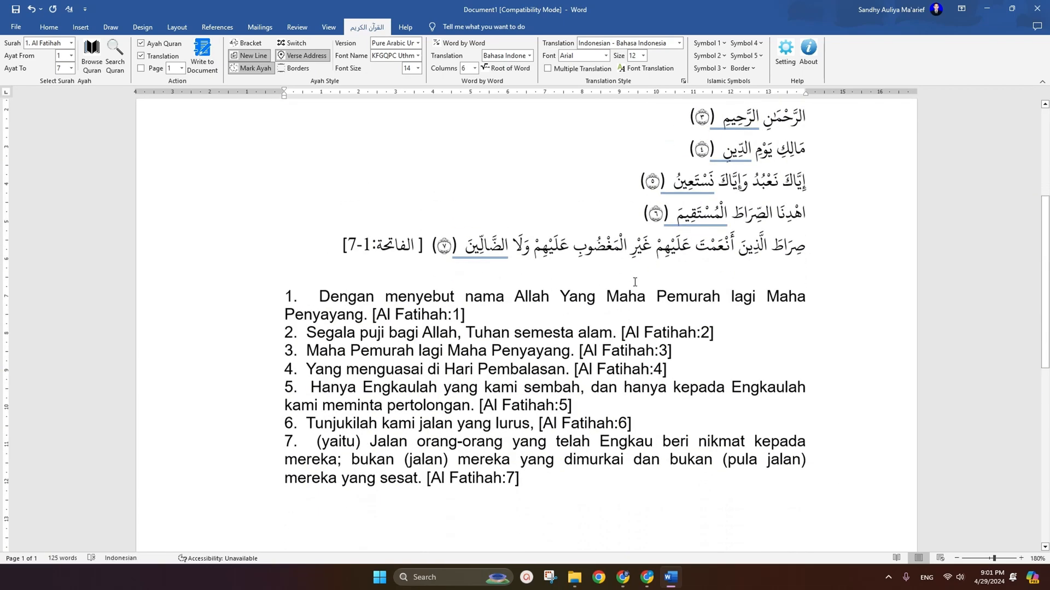
# Step: Set the translation to English - Sahih International and rewrite Al Fatihah ayat 1 to 7 in the cleared document
pyautogui.click(679, 44)
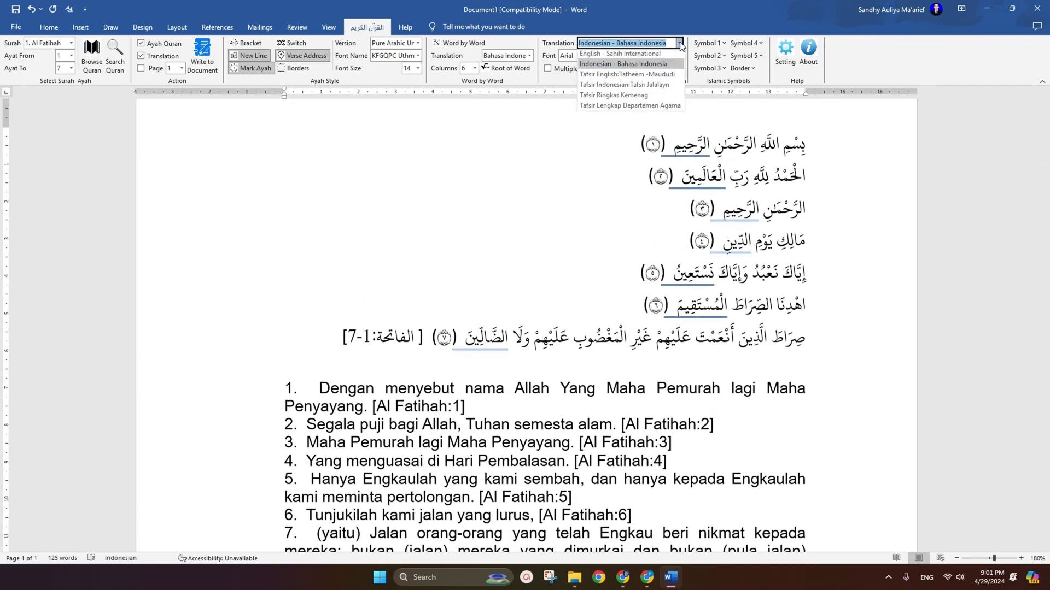
pyautogui.click(613, 57)
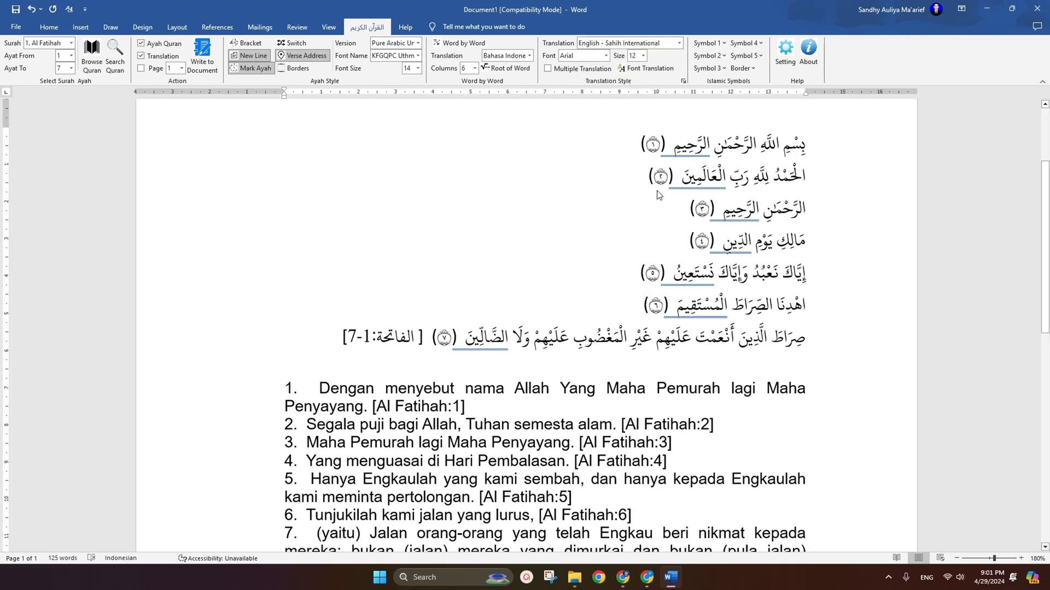
pyautogui.hotkey('ctrl', 'a')
pyautogui.press('Delete')
pyautogui.click(208, 66)
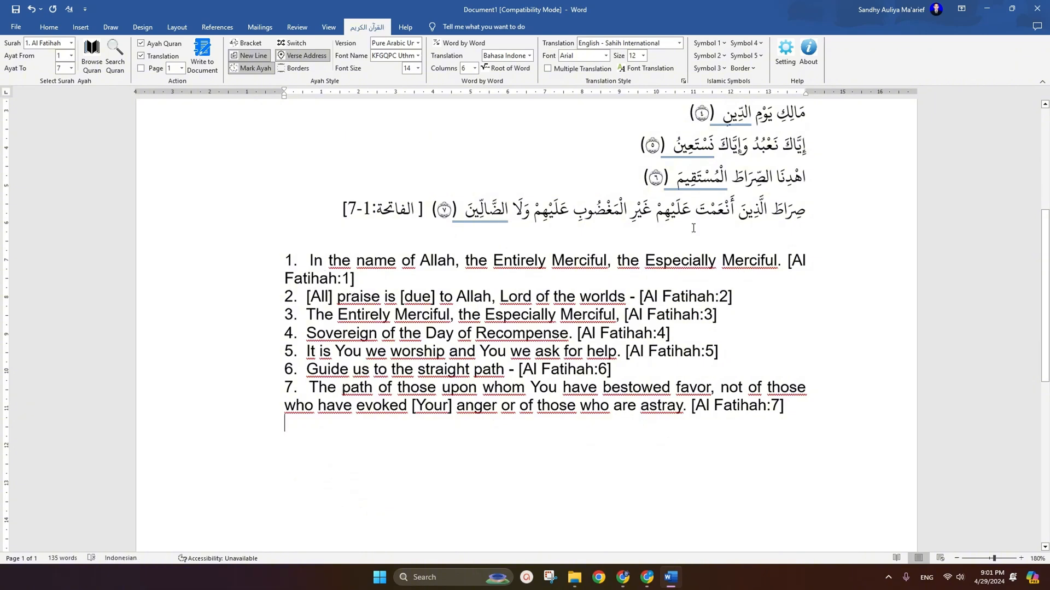
# Step: Change the translation to Tafsir Indonesian: Tafsir Jalalayn, rewrite the seven ayat in the cleared document and review the commentary
pyautogui.click(679, 43)
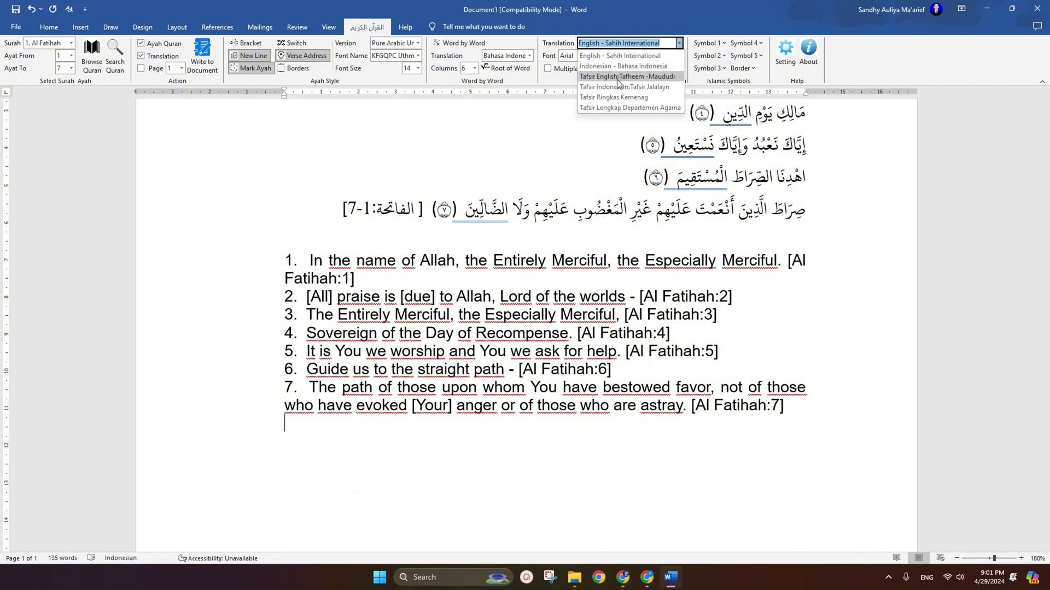
pyautogui.click(614, 86)
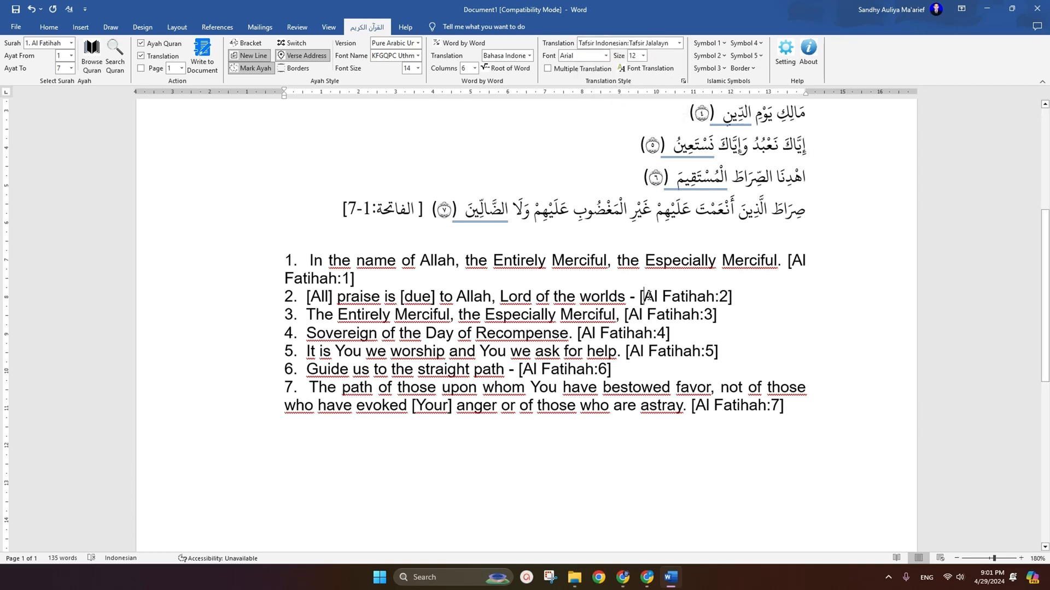
pyautogui.hotkey('ctrl', 'a')
pyautogui.press('Delete')
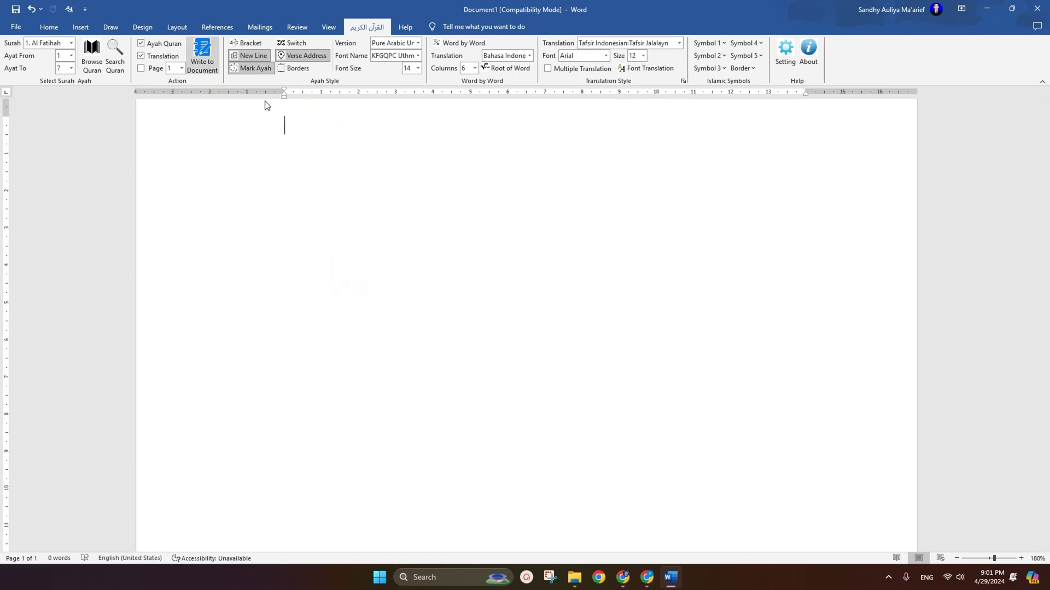
pyautogui.scroll(5, 460, 235)
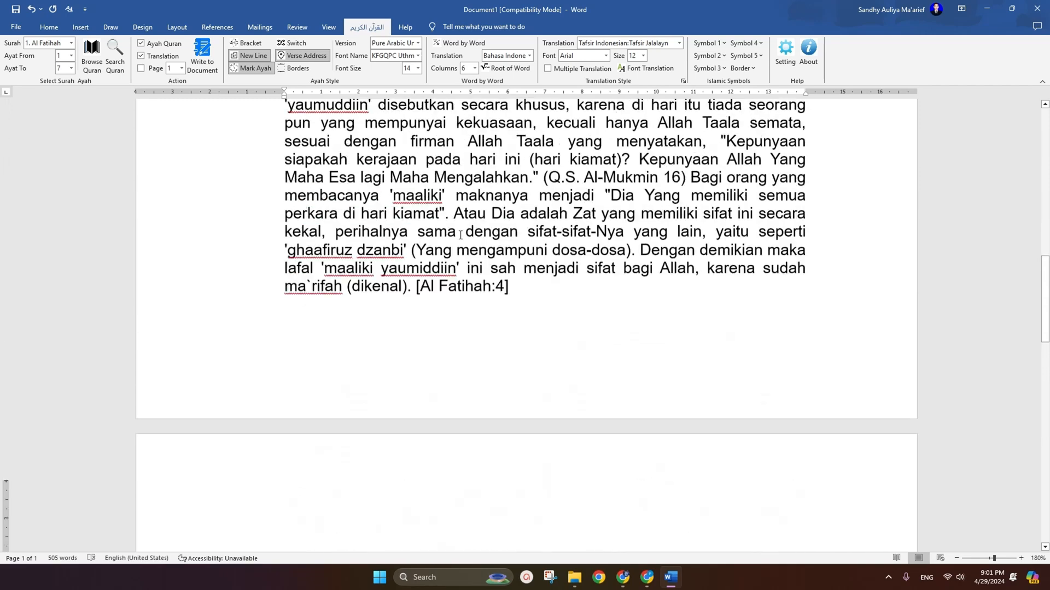
pyautogui.scroll(10, 460, 235)
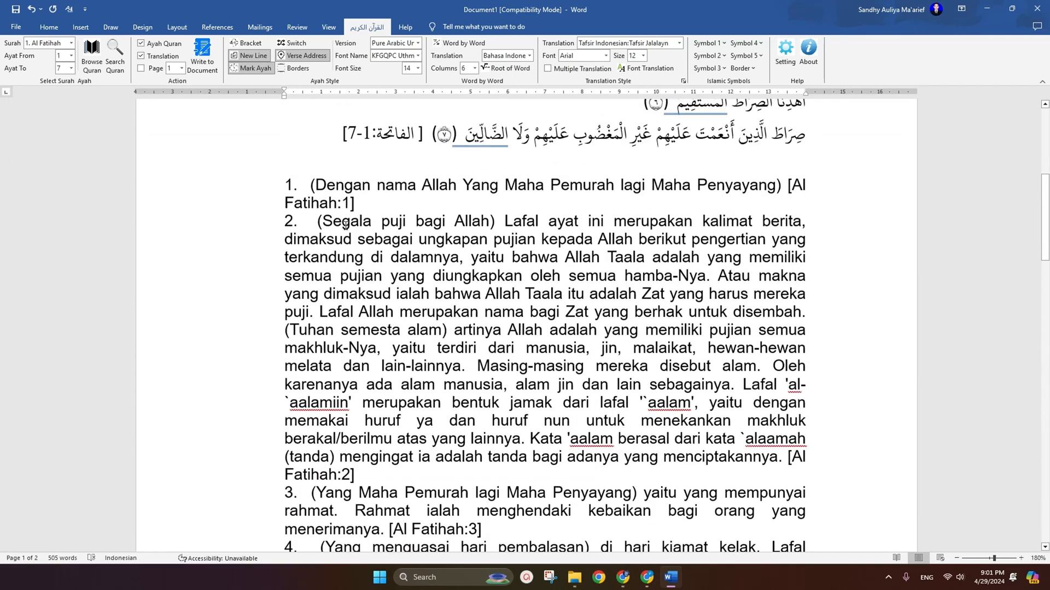
pyautogui.scroll(3, 345, 224)
pyautogui.scroll(-10, 580, 289)
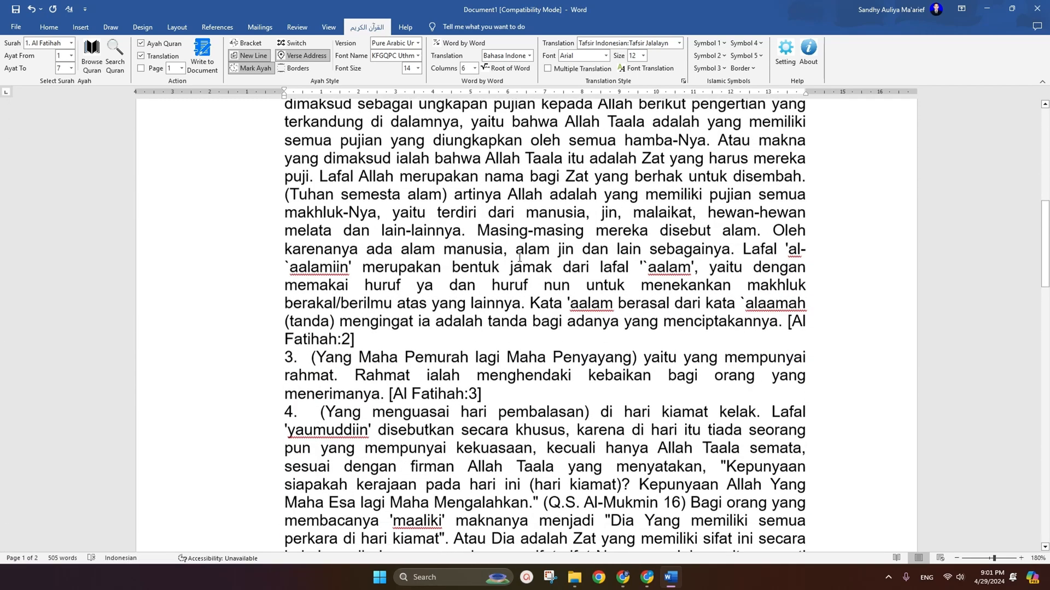
pyautogui.scroll(-3, 519, 258)
# Step: Clear the document, restore the Indonesian - Bahasa Indonesia translation, and write the seven ayat with Verse Address turned off
pyautogui.hotkey('ctrl', 'a')
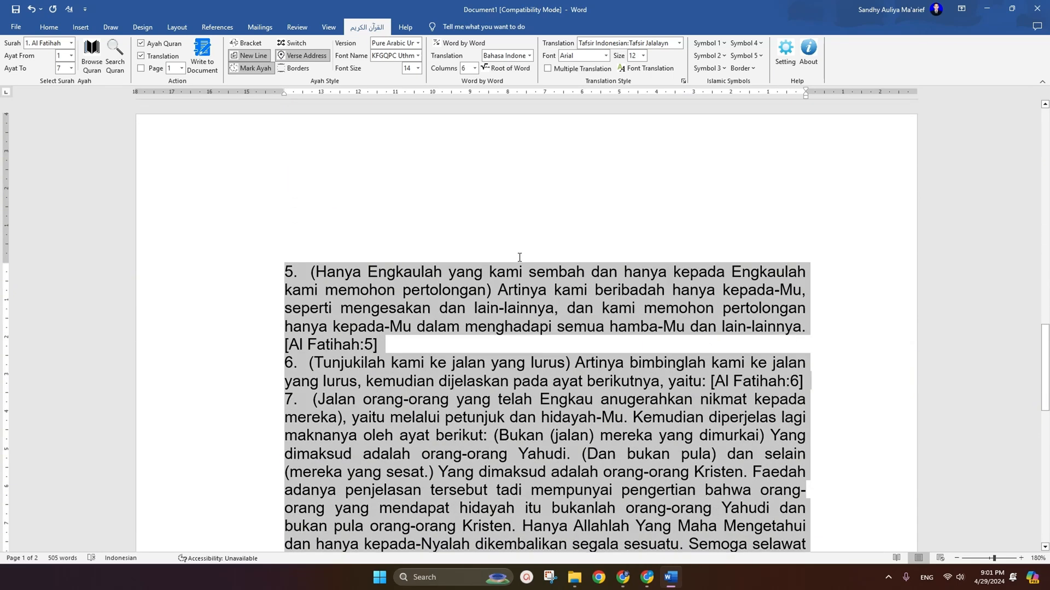
pyautogui.press('Delete')
pyautogui.click(679, 42)
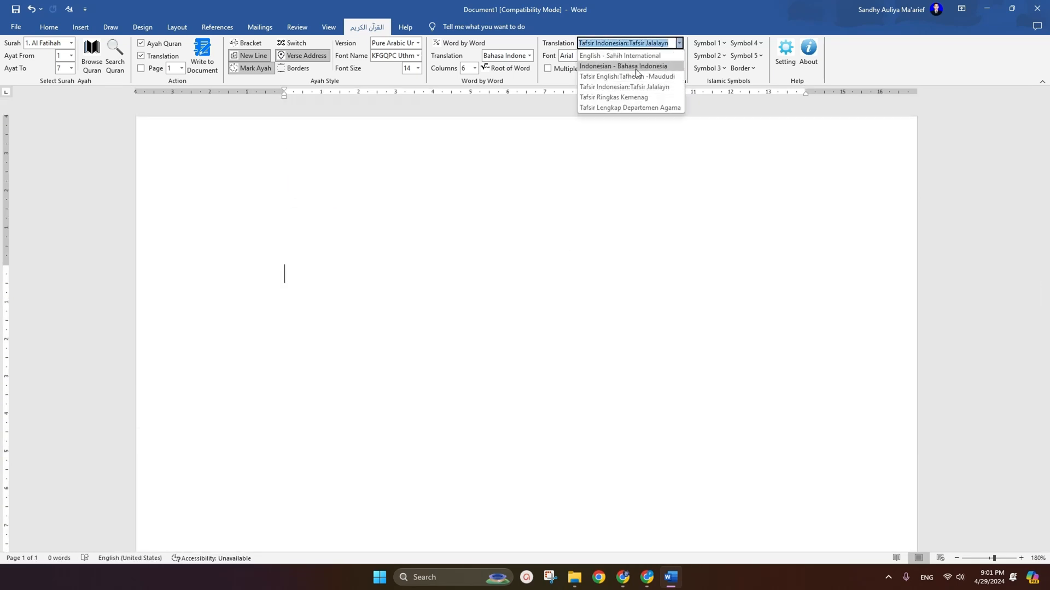
pyautogui.click(608, 70)
pyautogui.click(306, 56)
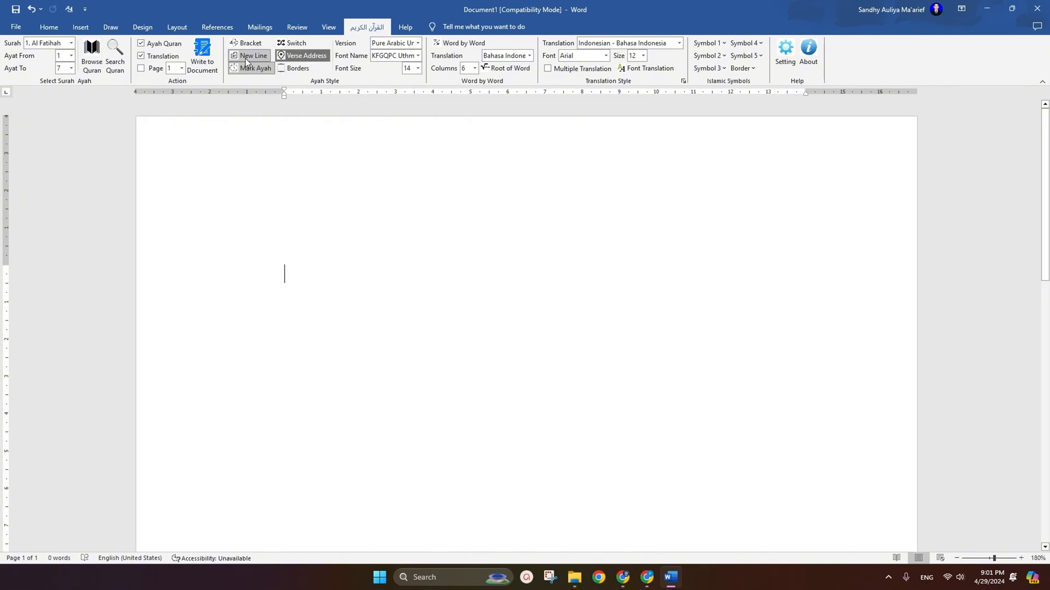
pyautogui.click(202, 55)
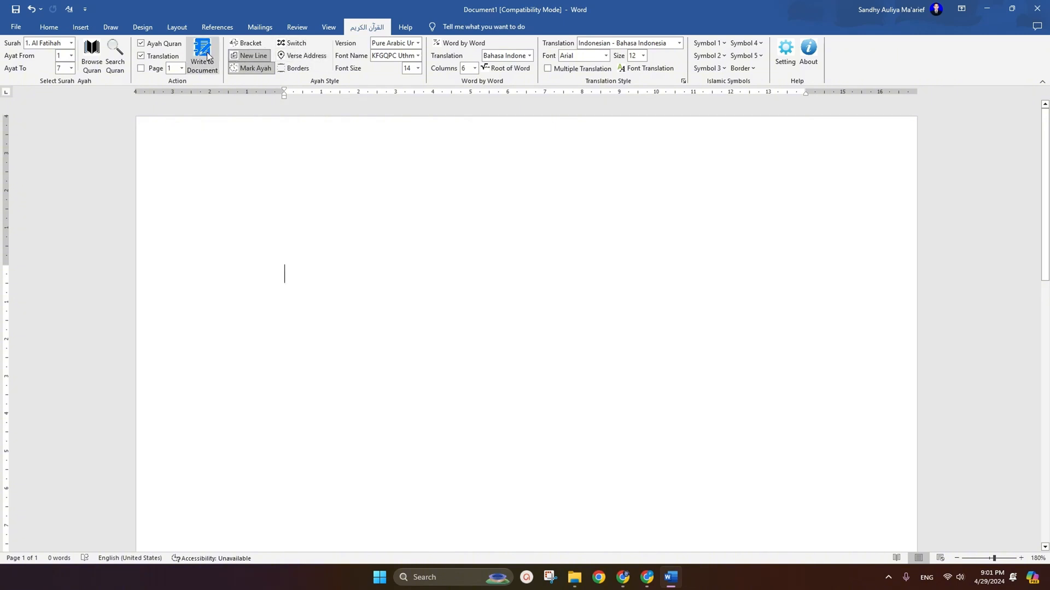
pyautogui.scroll(-1, 659, 259)
pyautogui.scroll(3, 574, 241)
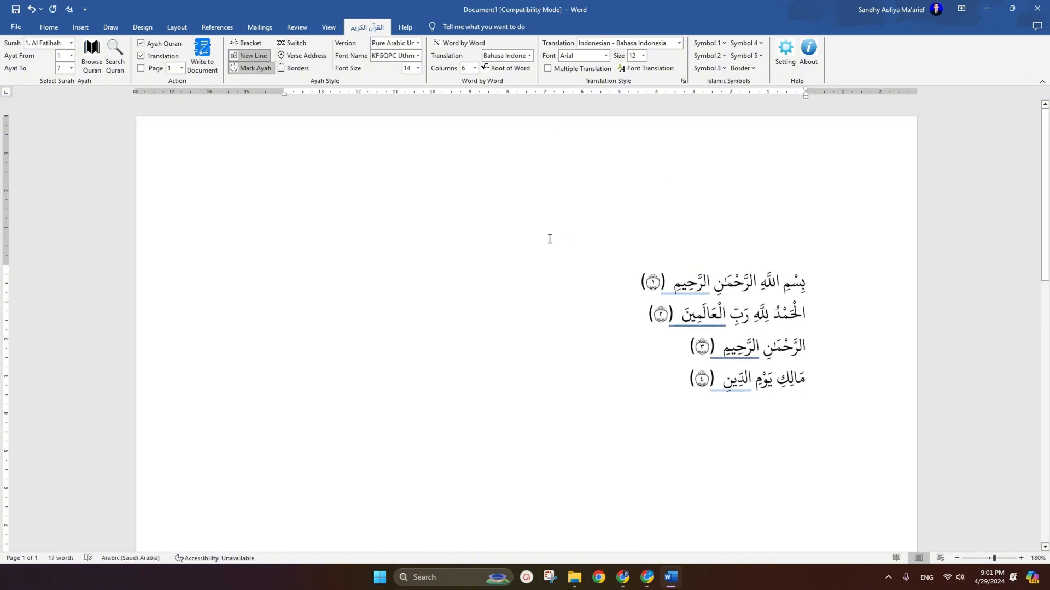
# Step: Empty the document, write Al Fatihah ayat 1 to 7 again without verse addresses, and review the verses and translation
pyautogui.hotkey('ctrl', 'a')
pyautogui.press('Delete')
pyautogui.click(203, 54)
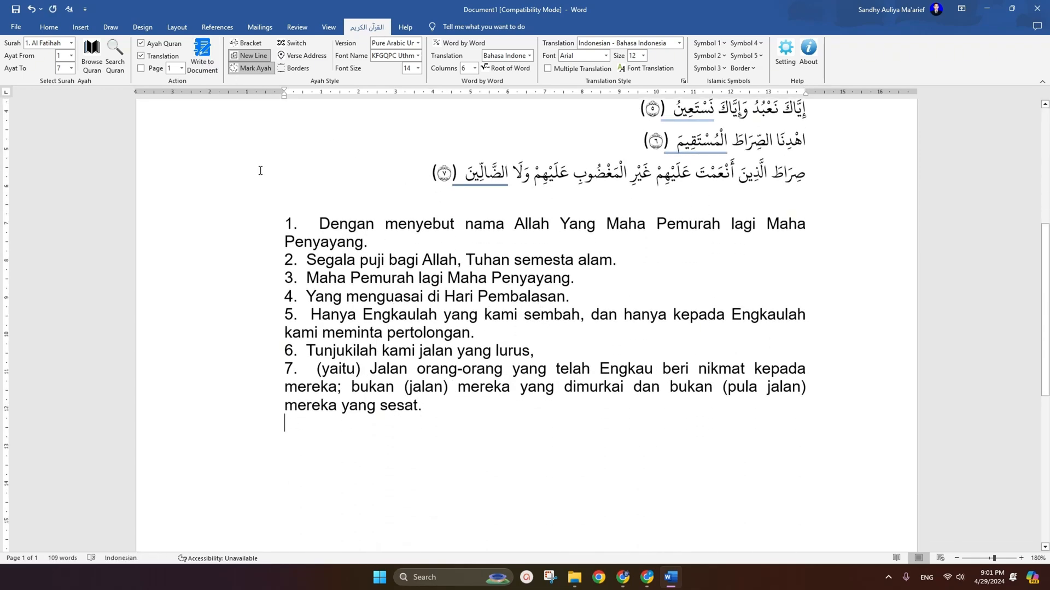
pyautogui.scroll(5, 656, 279)
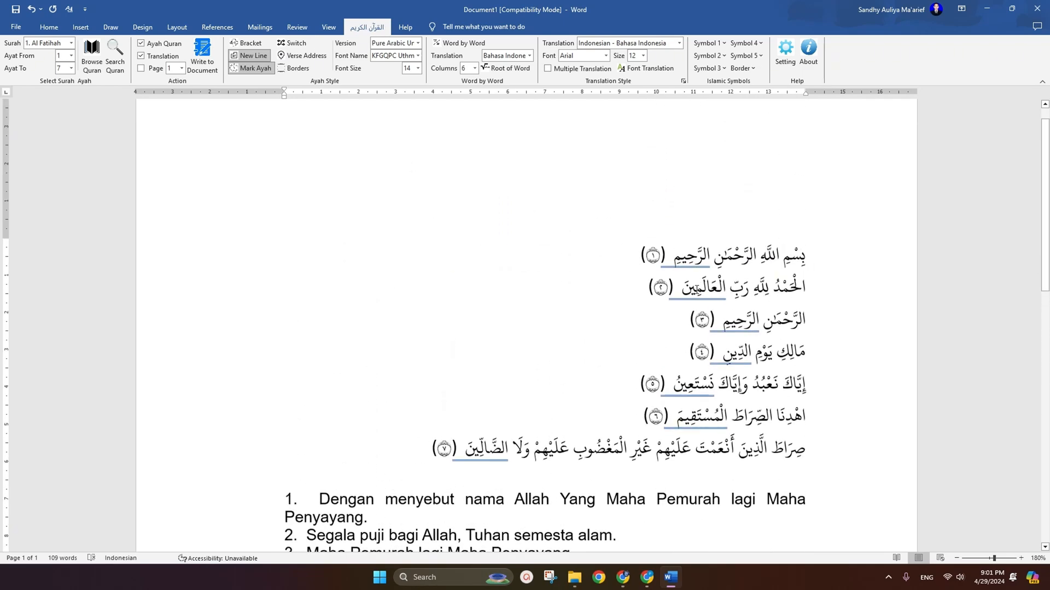
pyautogui.scroll(-2, 523, 375)
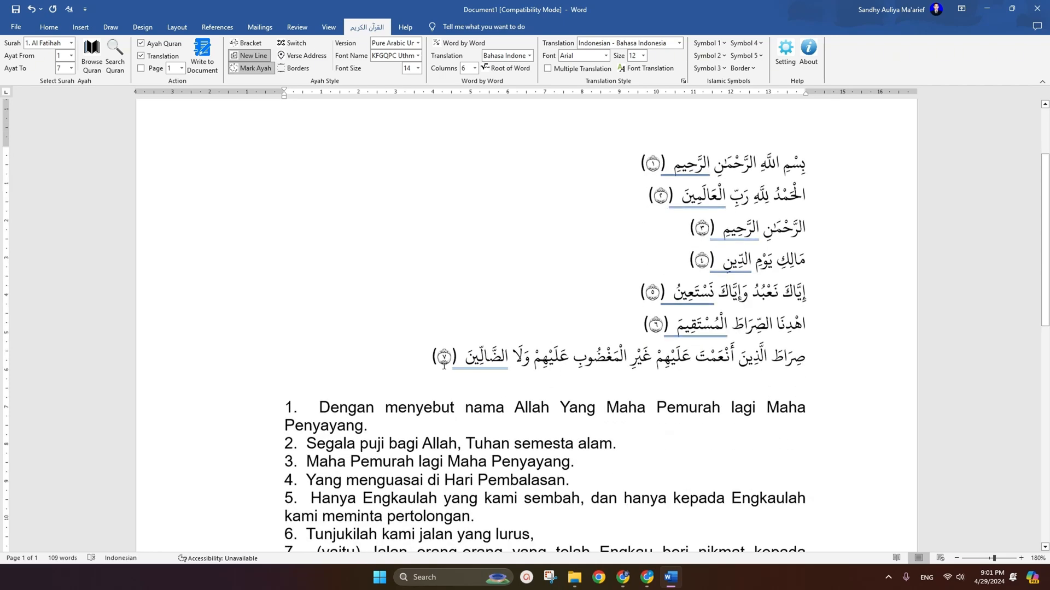
pyautogui.scroll(-3, 622, 286)
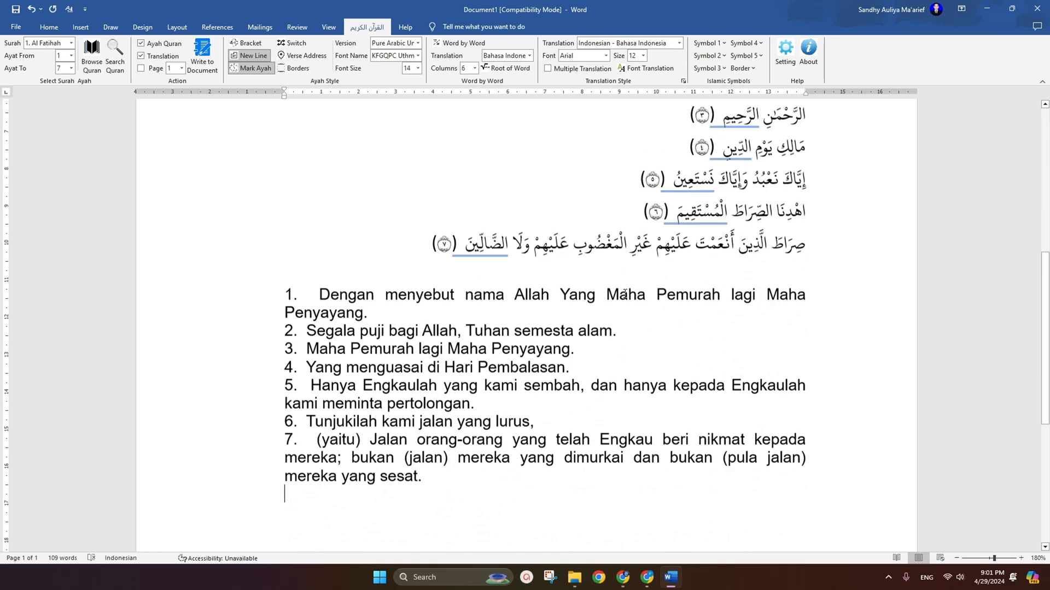
pyautogui.scroll(3, 673, 290)
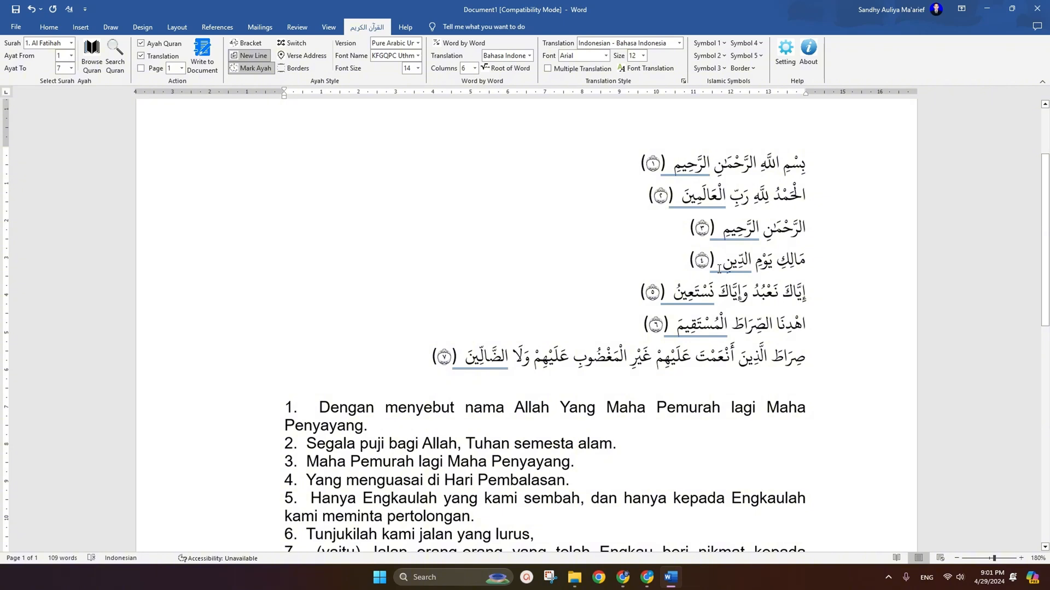
pyautogui.scroll(-3, 702, 269)
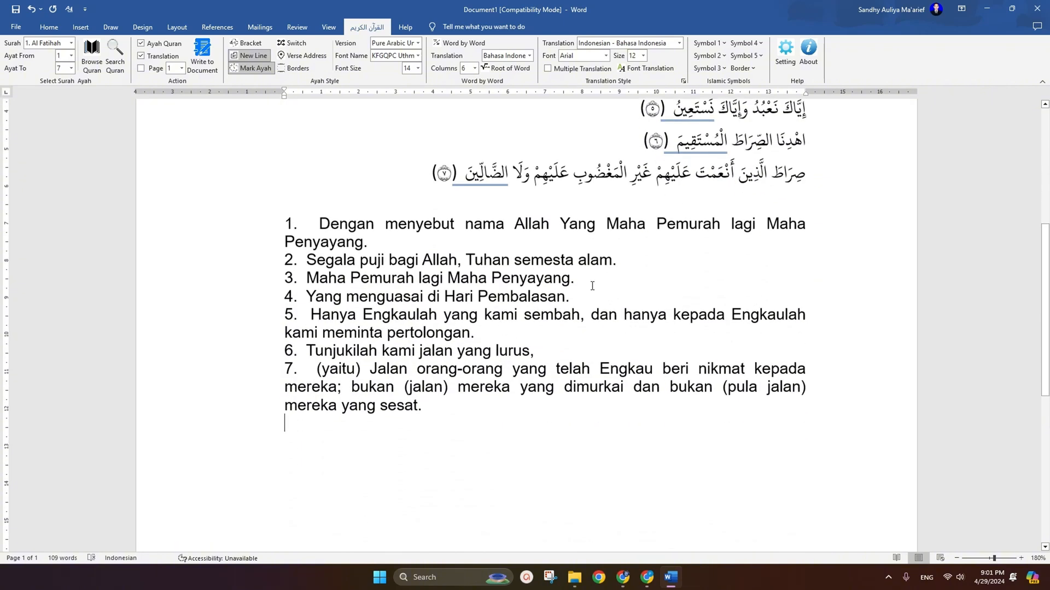
# Step: Clear the document and select surah 2. Al Baqarah with the ending ayat set to 286
pyautogui.hotkey('ctrl', 'a')
pyautogui.press('Delete')
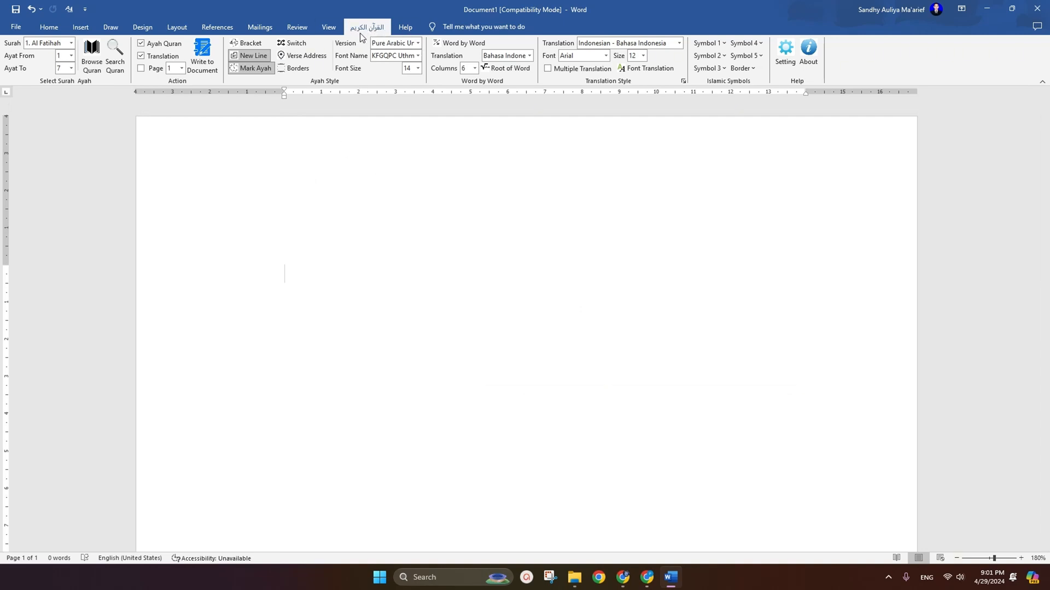
pyautogui.click(71, 44)
pyautogui.scroll(-10, 60, 211)
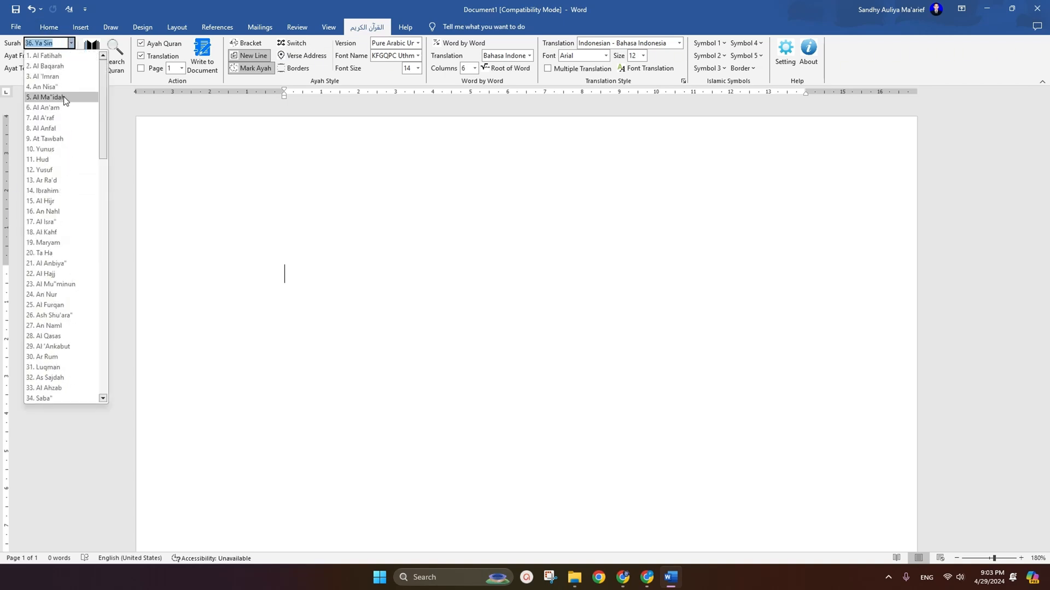
pyautogui.click(48, 66)
pyautogui.click(71, 68)
pyautogui.scroll(-5, 77, 156)
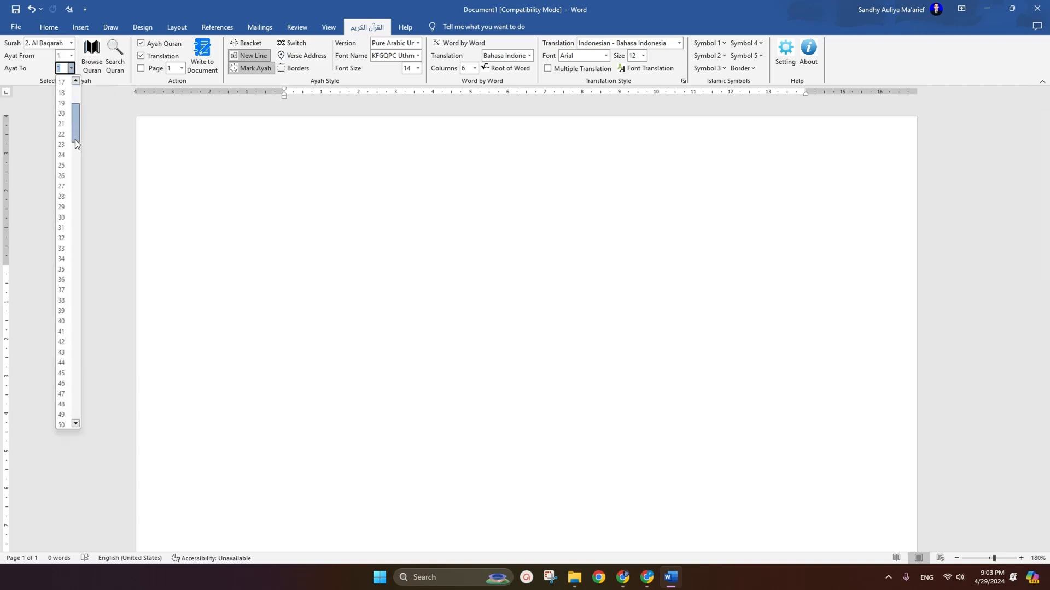
pyautogui.moveTo(76, 140); pyautogui.dragTo(91, 419)
pyautogui.click(63, 425)
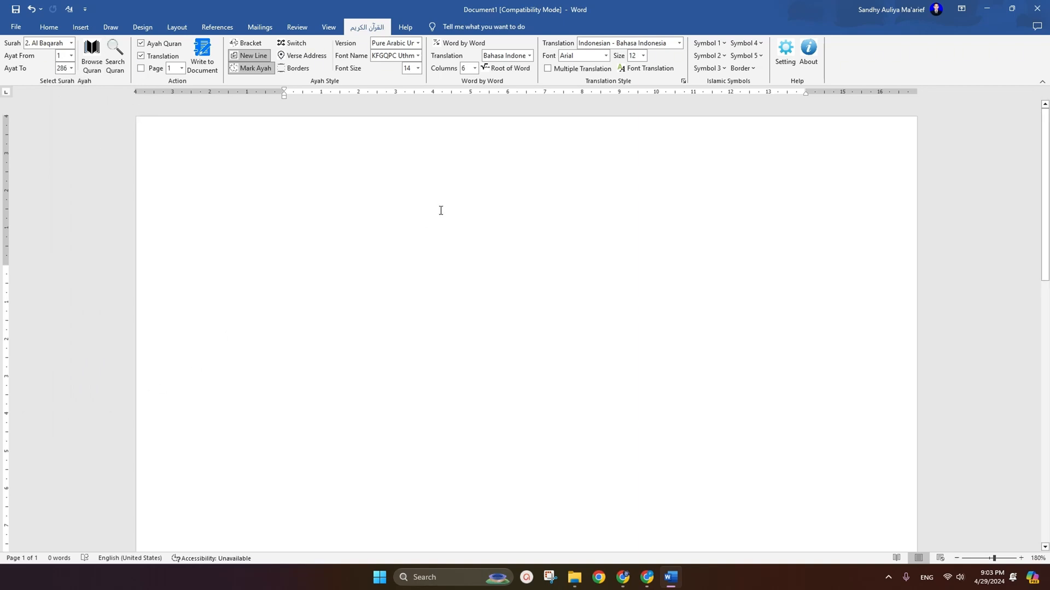
# Step: Set the starting ayat to 280 and write Al Baqarah ayat 280 with its translation into the document
pyautogui.click(71, 56)
pyautogui.scroll(-20, 68, 166)
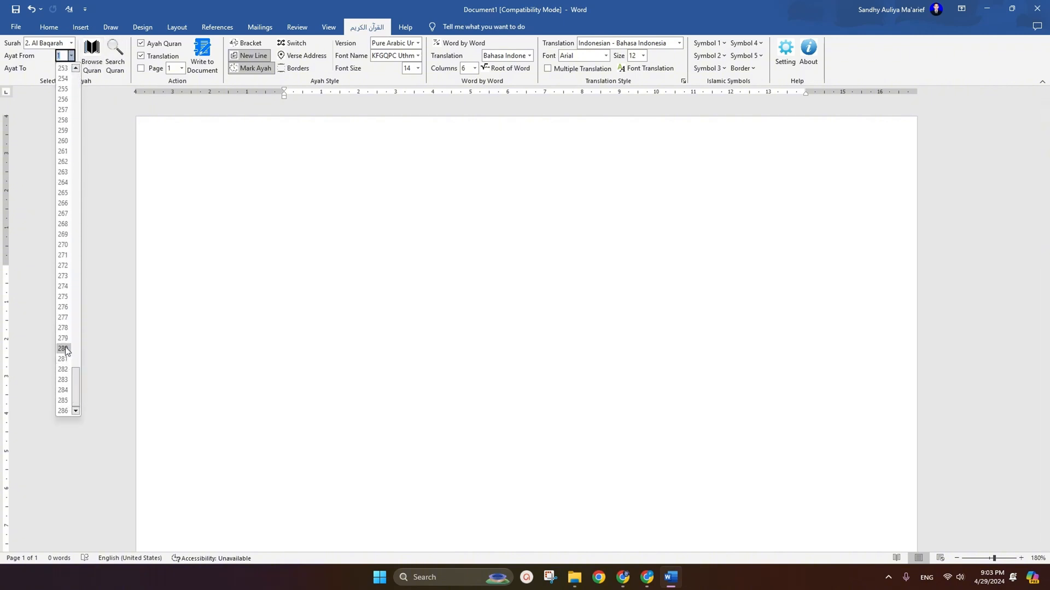
pyautogui.click(63, 349)
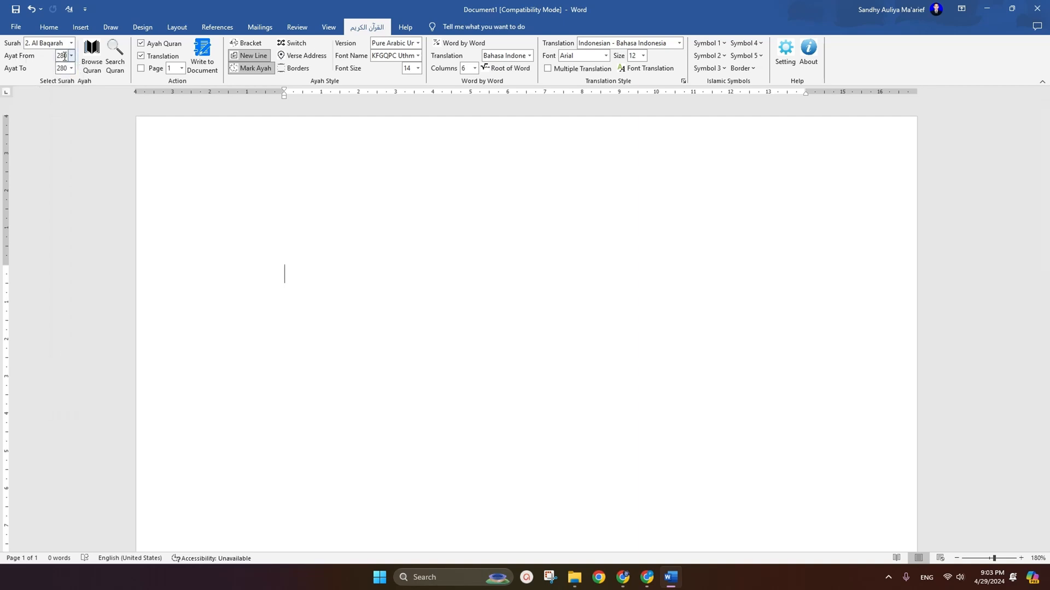
pyautogui.click(202, 55)
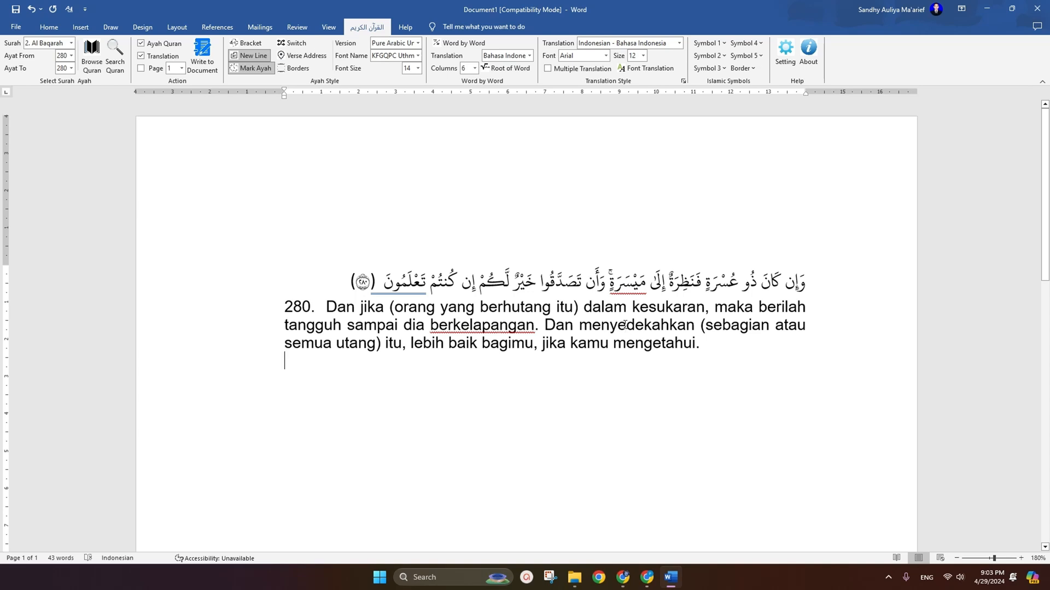
# Step: Delete the inserted Al Baqarah verse and its translation from the document
pyautogui.hotkey('ctrl', 'a')
pyautogui.press('Delete')
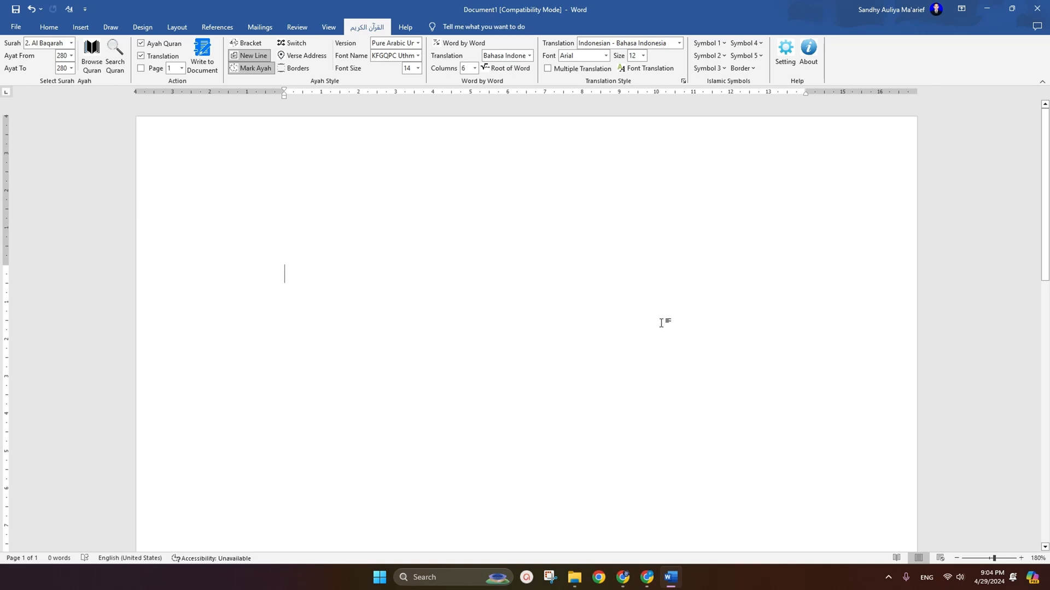